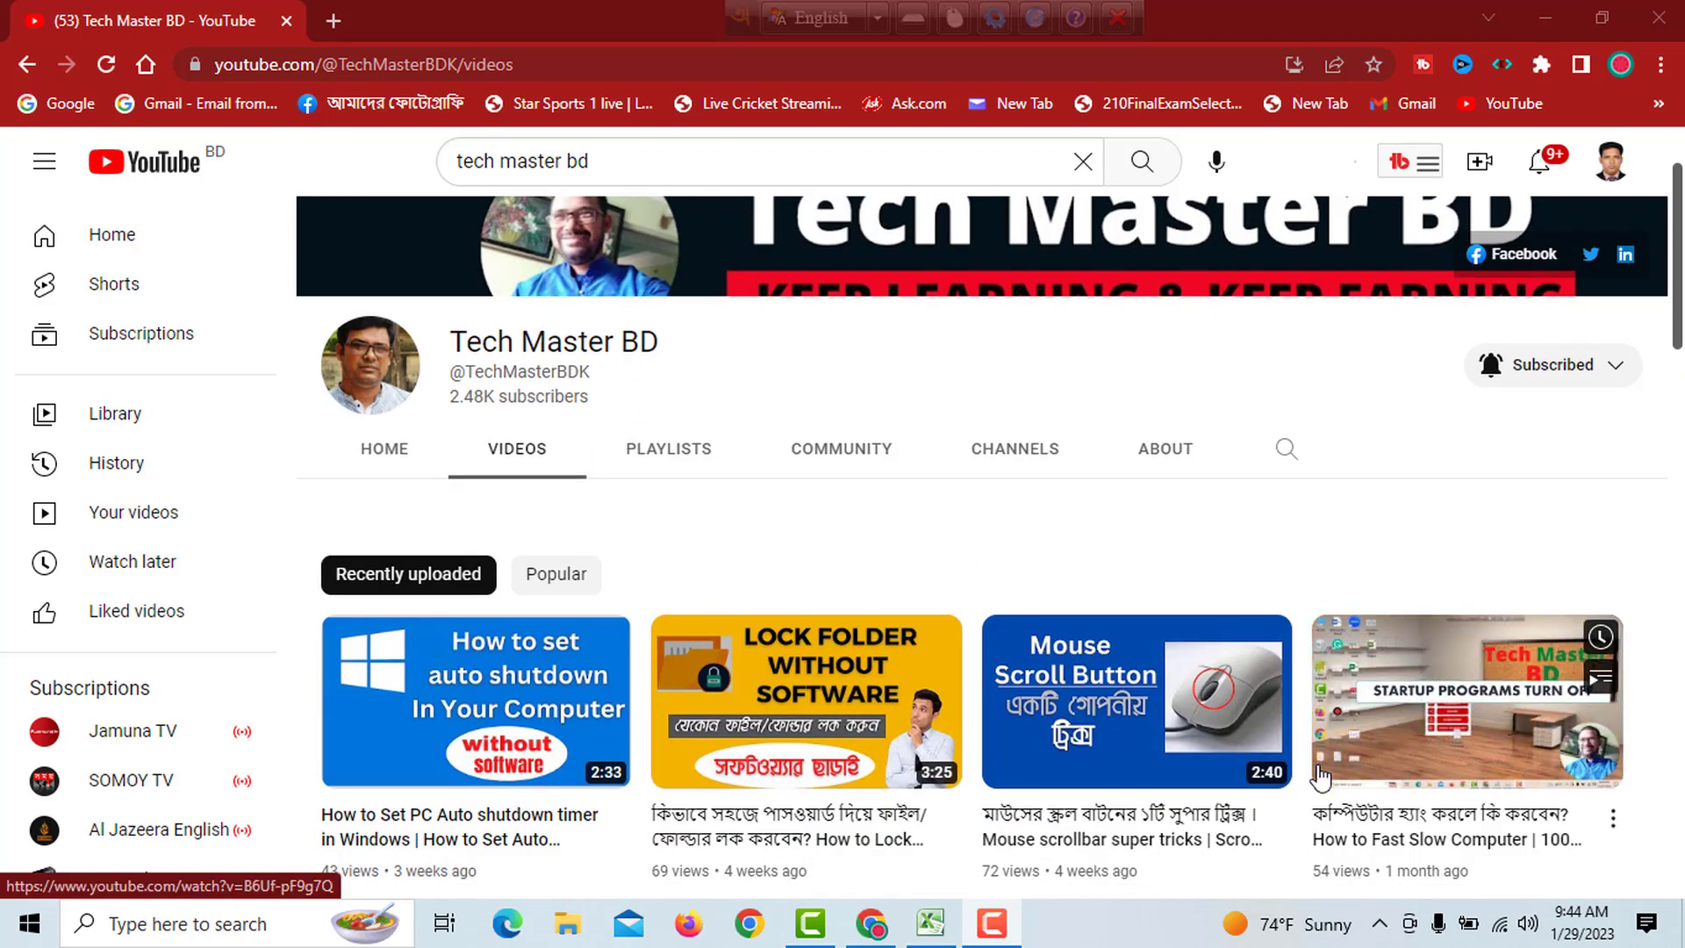
Scroll down the Tech Master BD Videos grid until uploads from a year ago appear.
mouse_move(1292, 634)
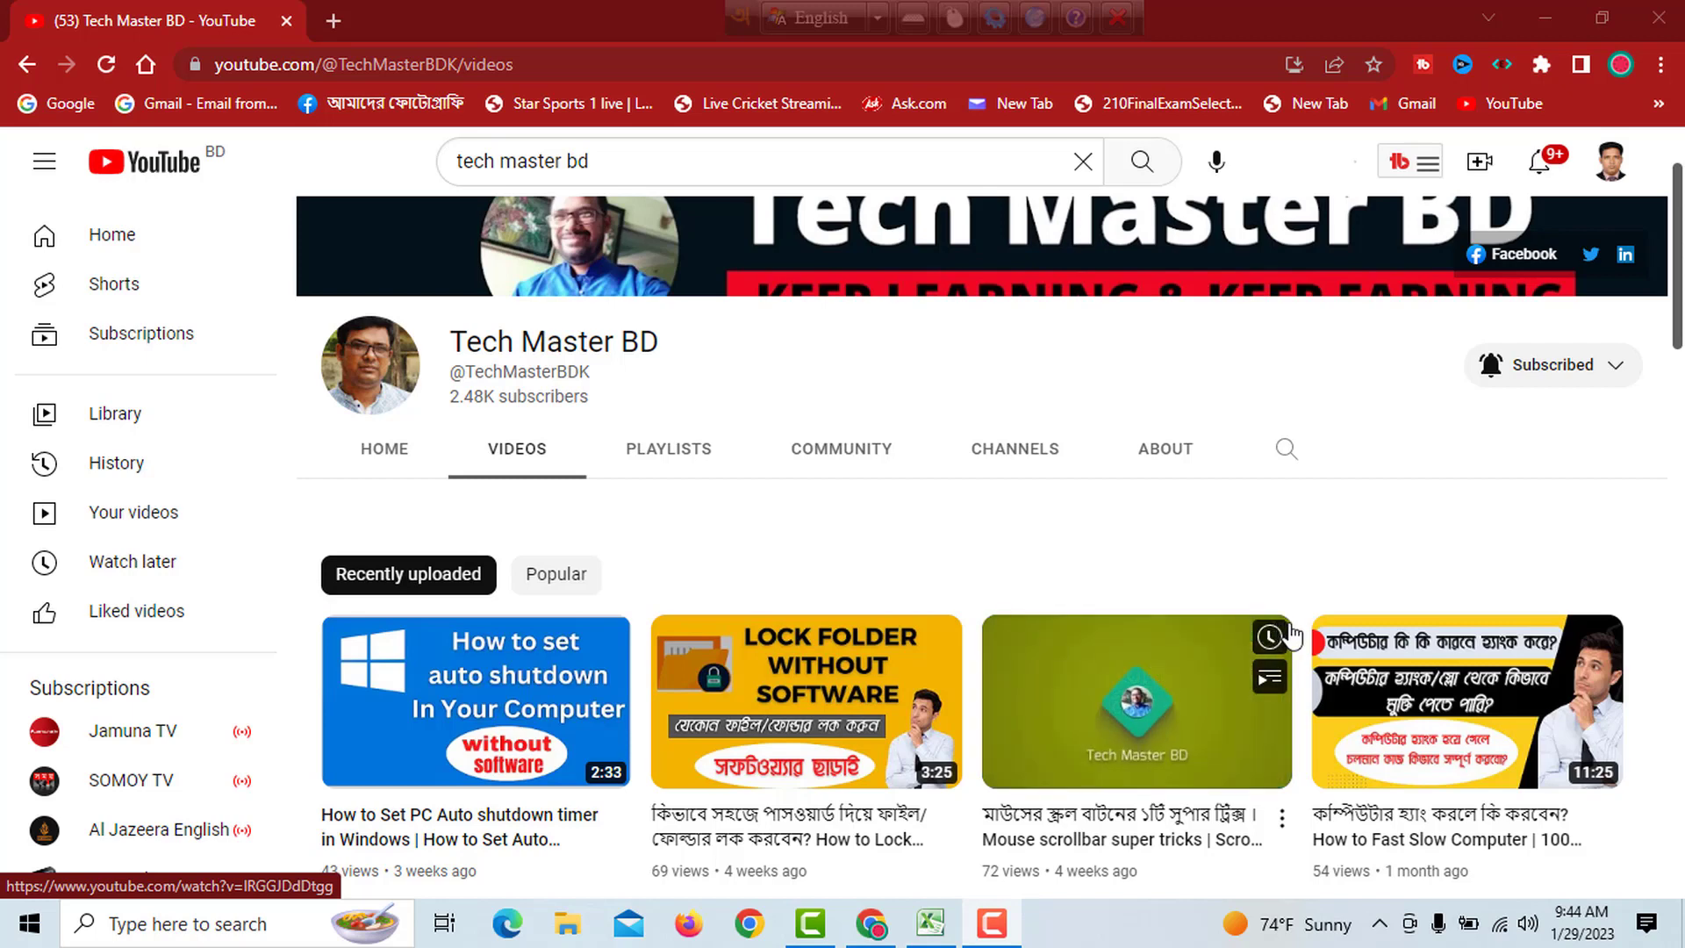
scroll(1277, 639, "down", 3)
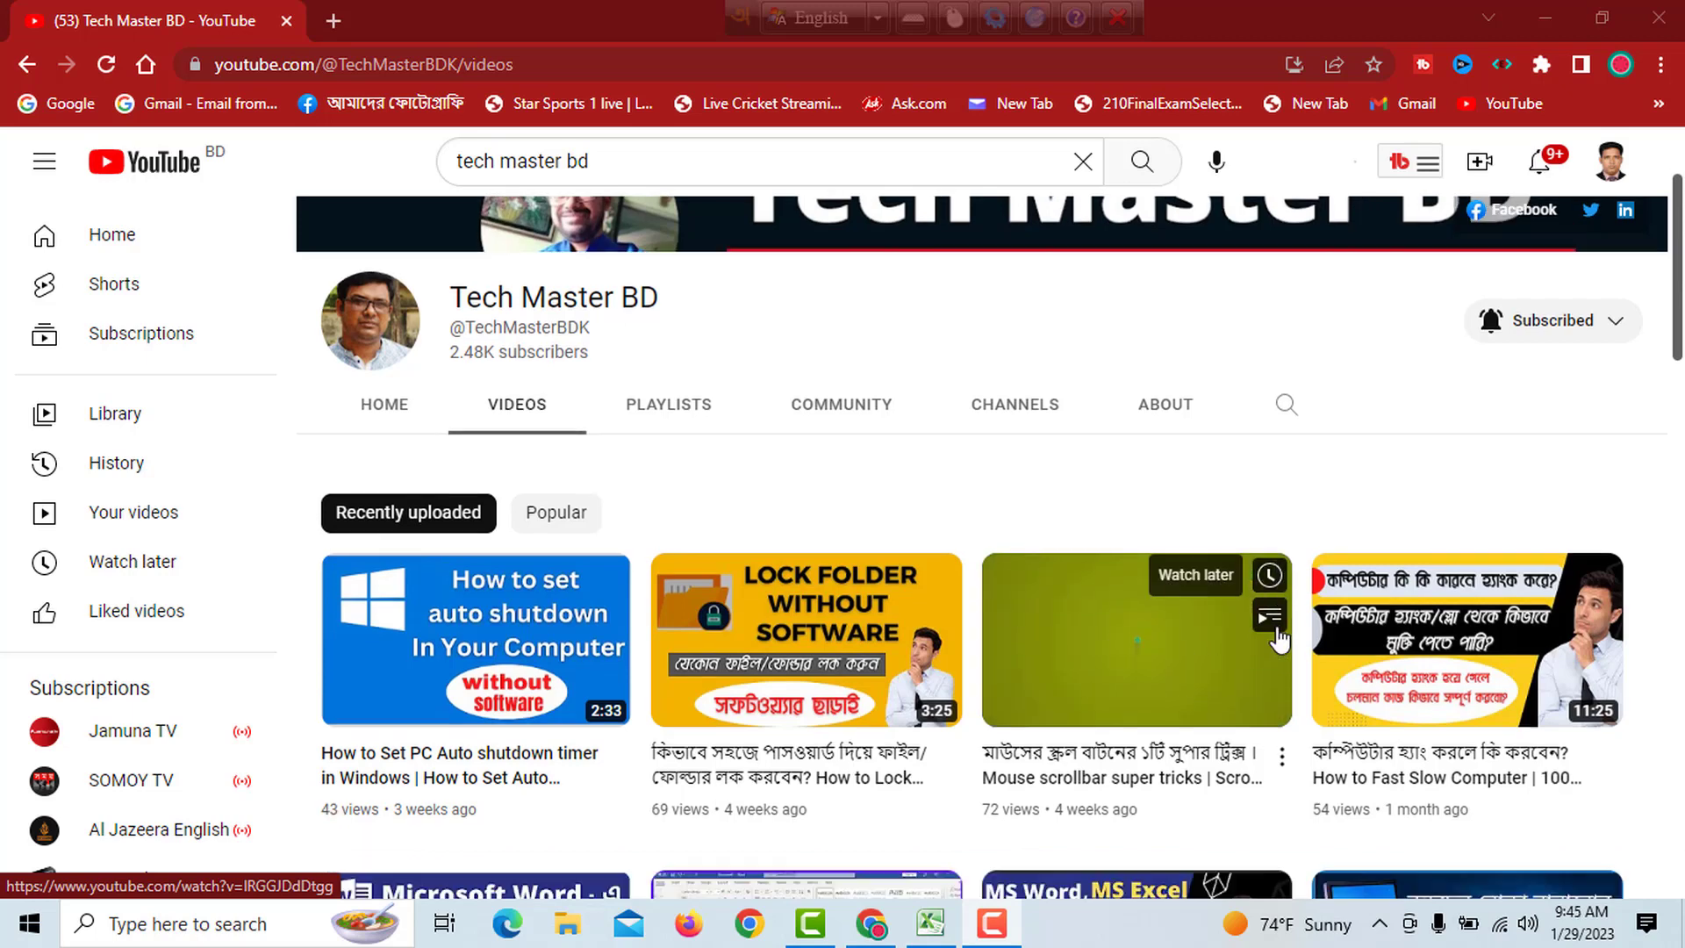
scroll(1275, 639, "down", 3)
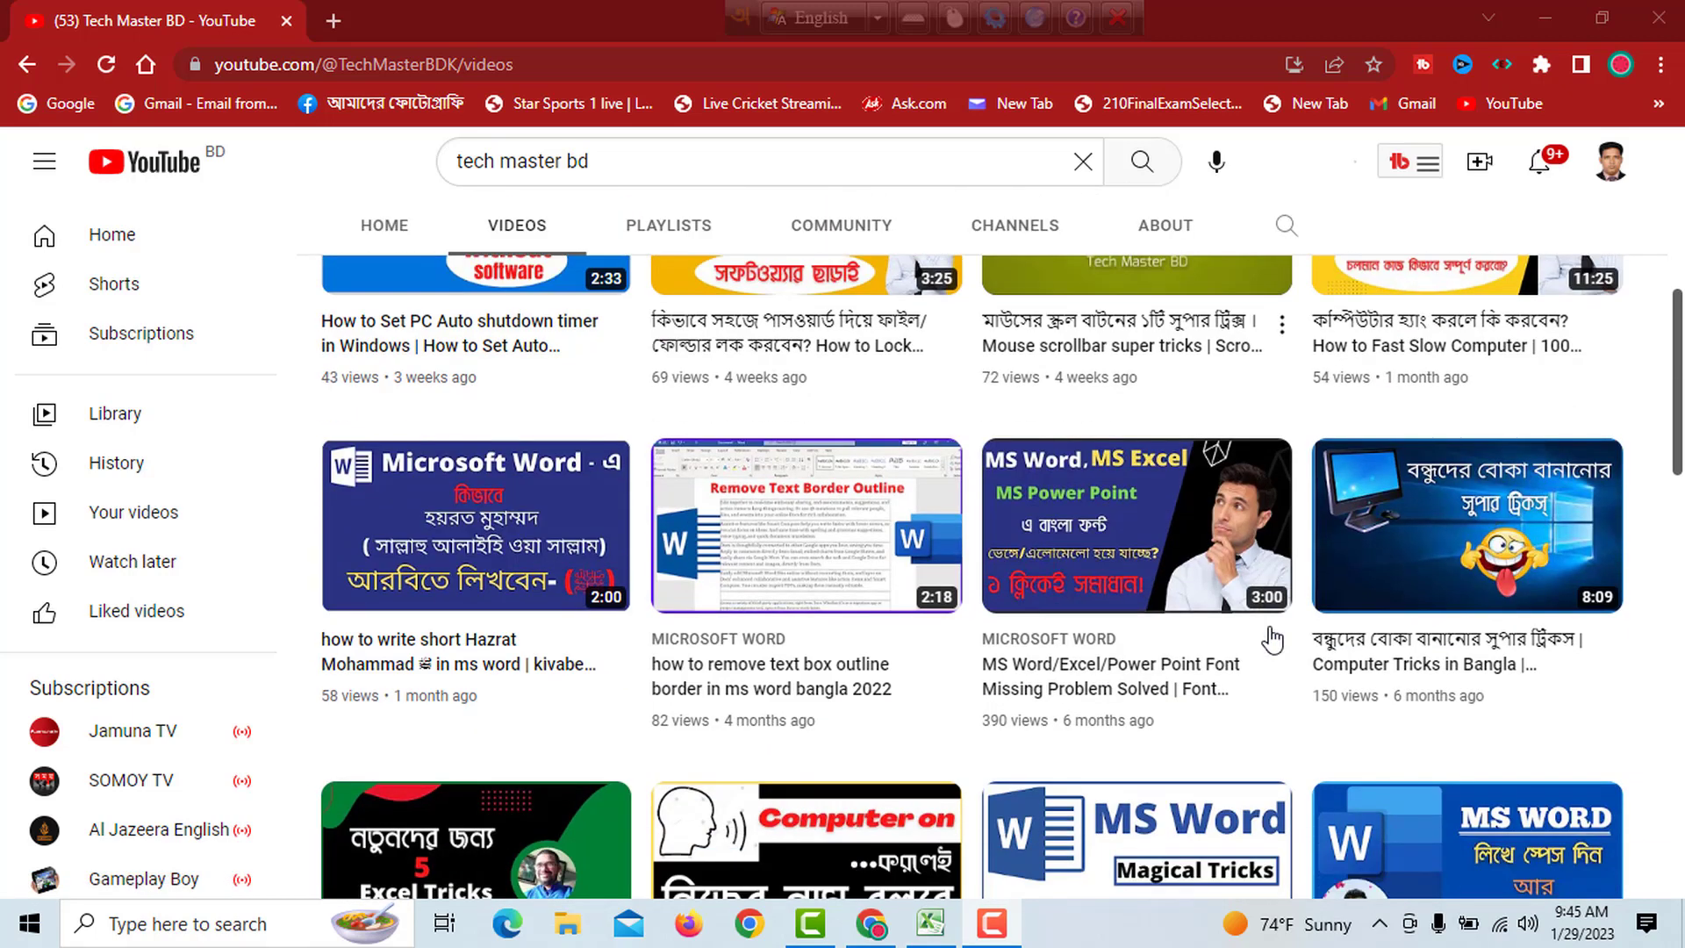
scroll(1272, 640, "down", 3)
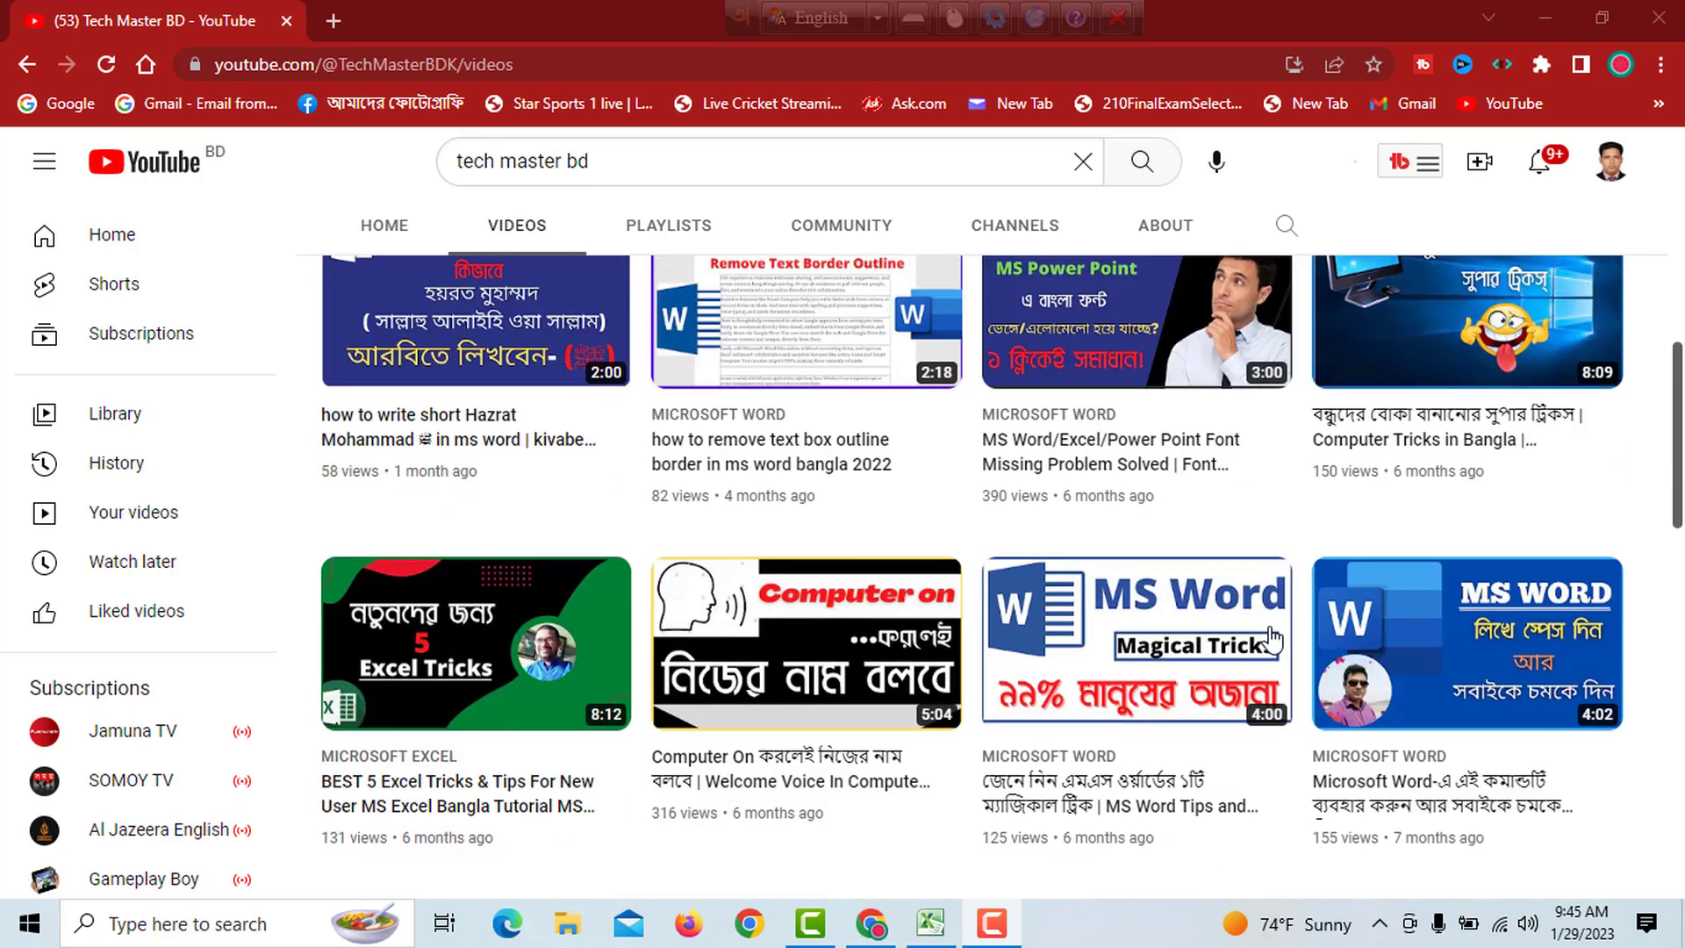
scroll(1272, 640, "down", 1)
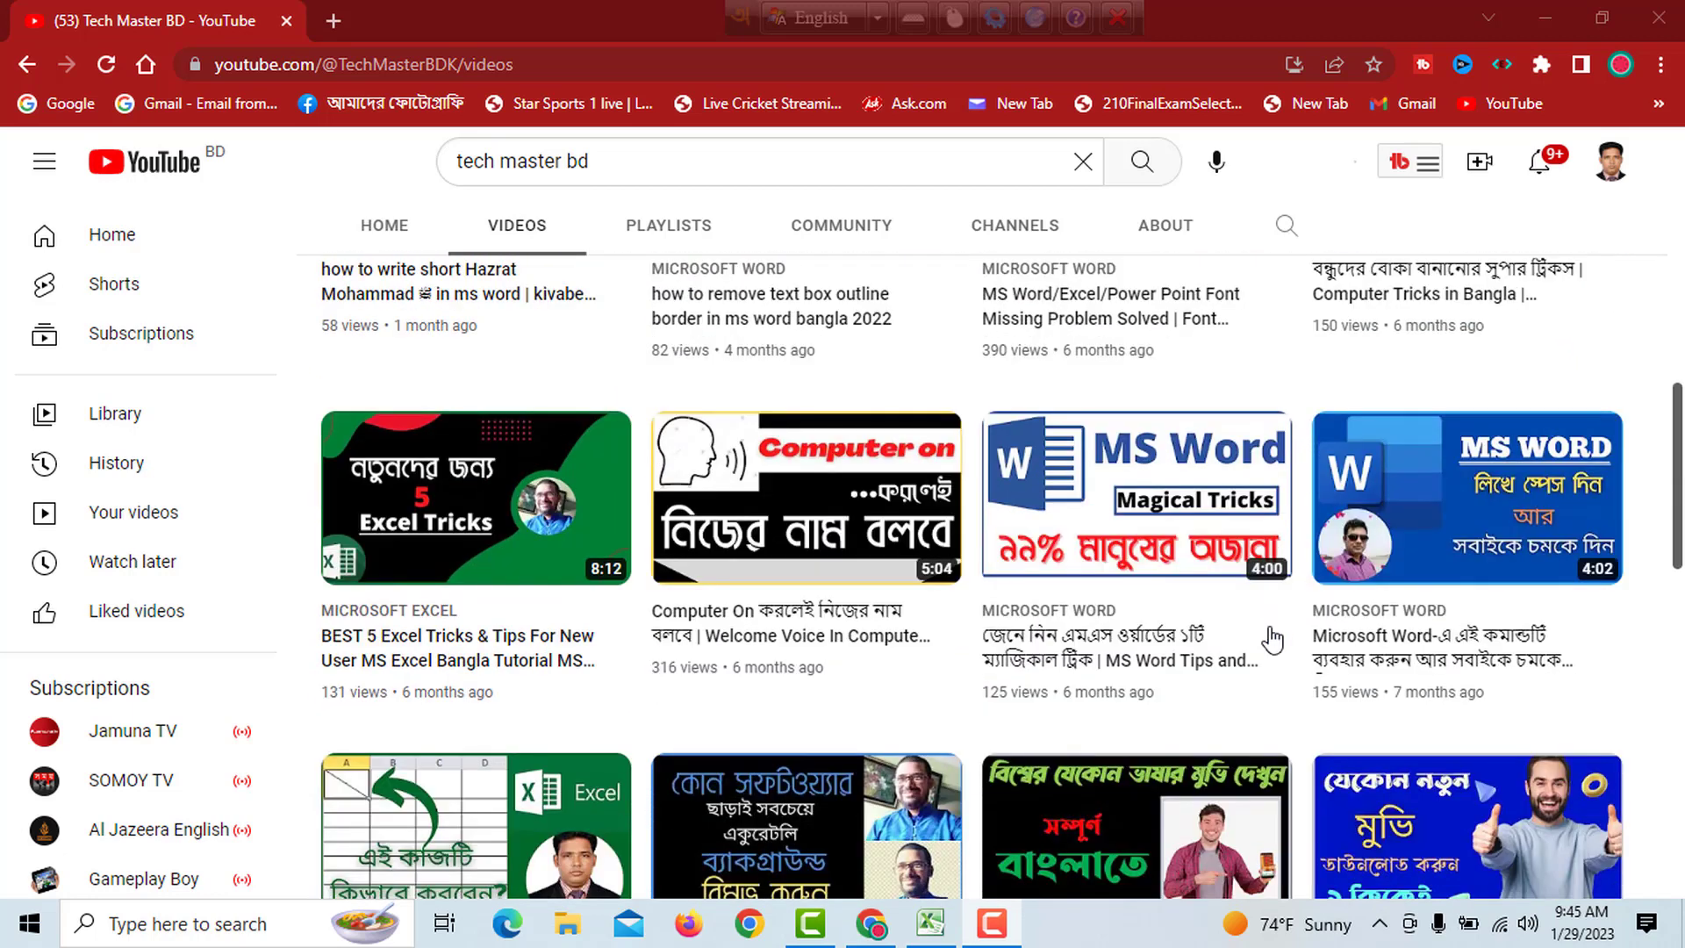
scroll(1272, 640, "down", 1)
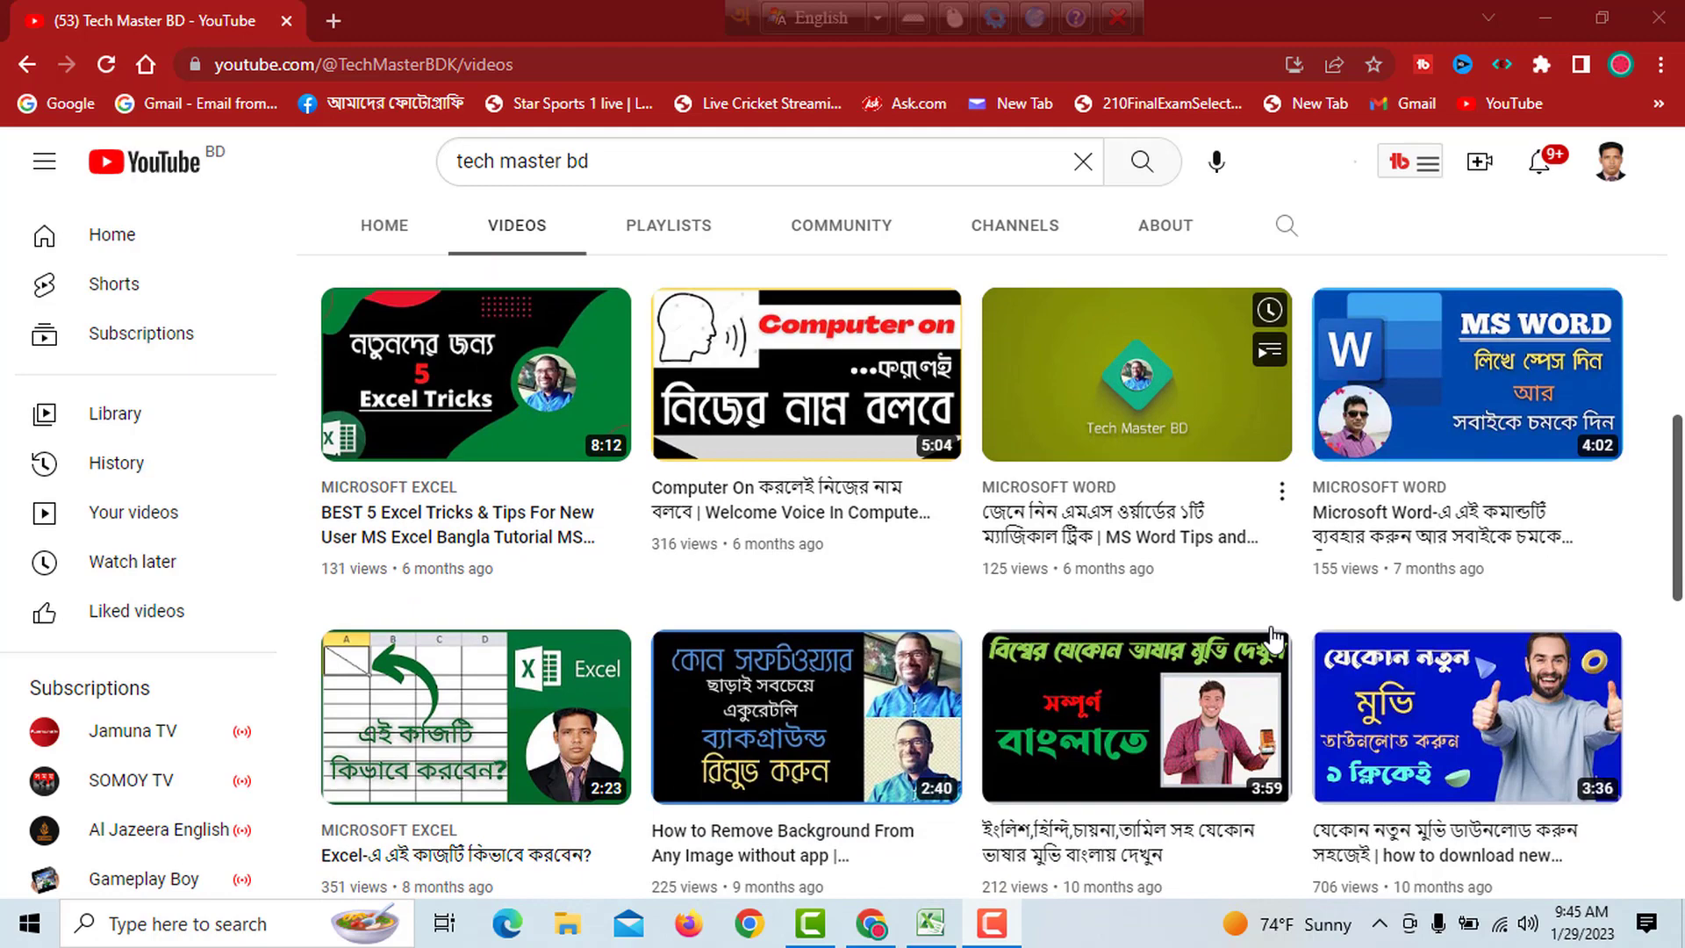
scroll(1272, 640, "down", 1)
scroll(1272, 640, "down", 4)
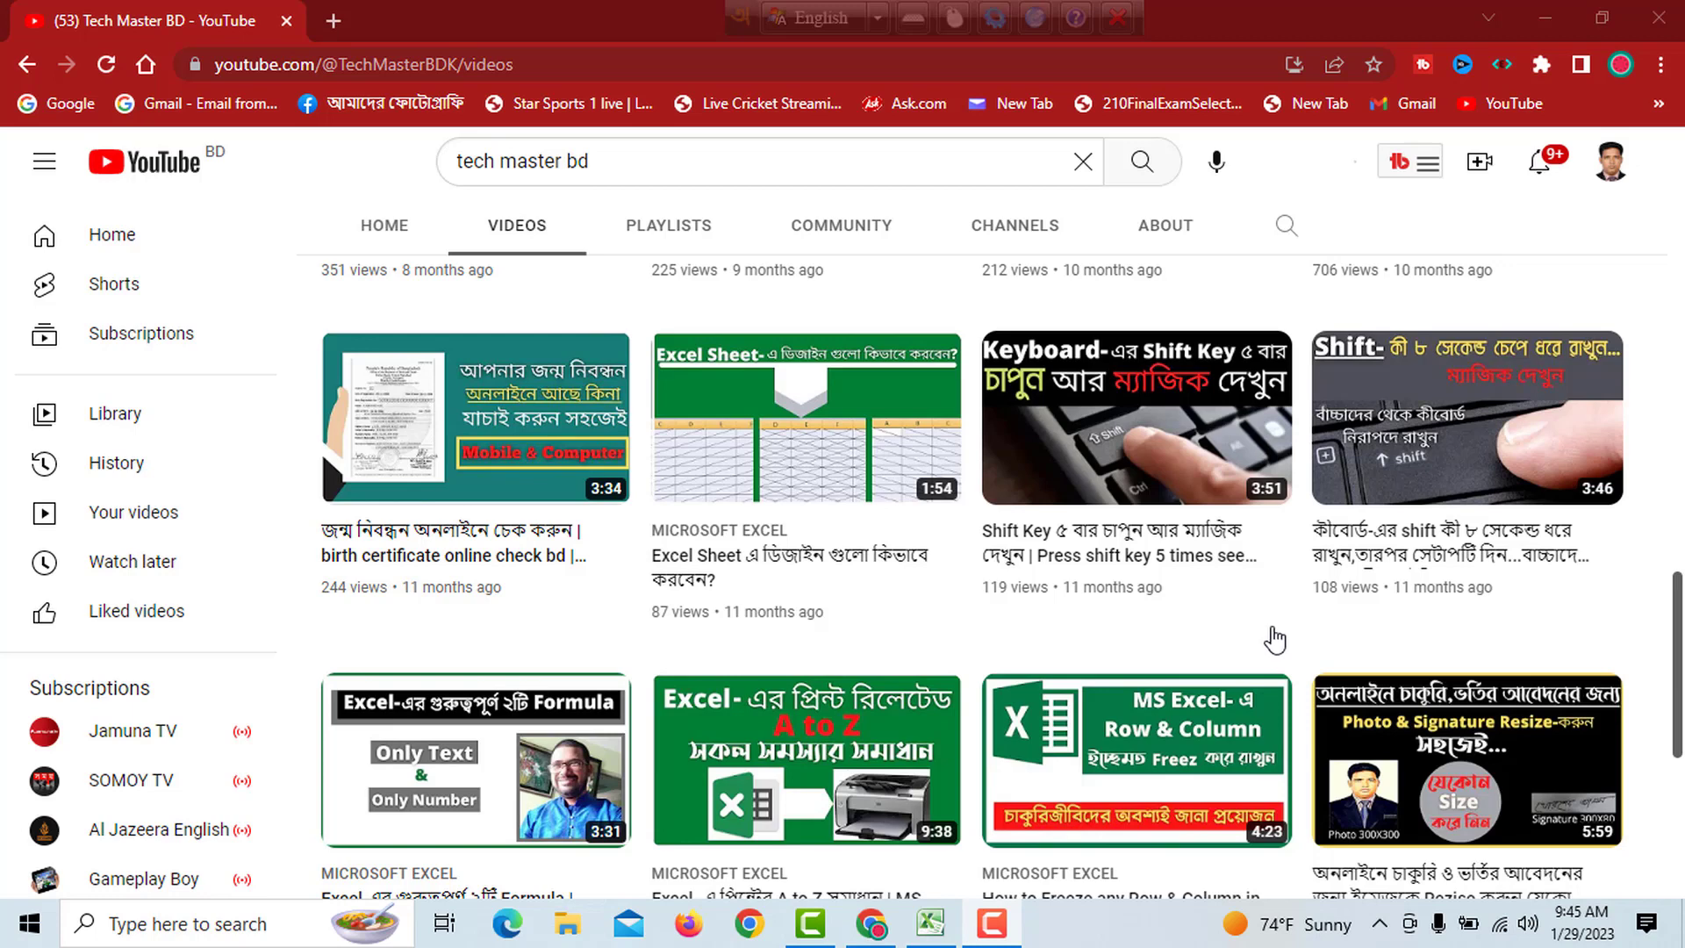
scroll(1270, 628, "down", 2)
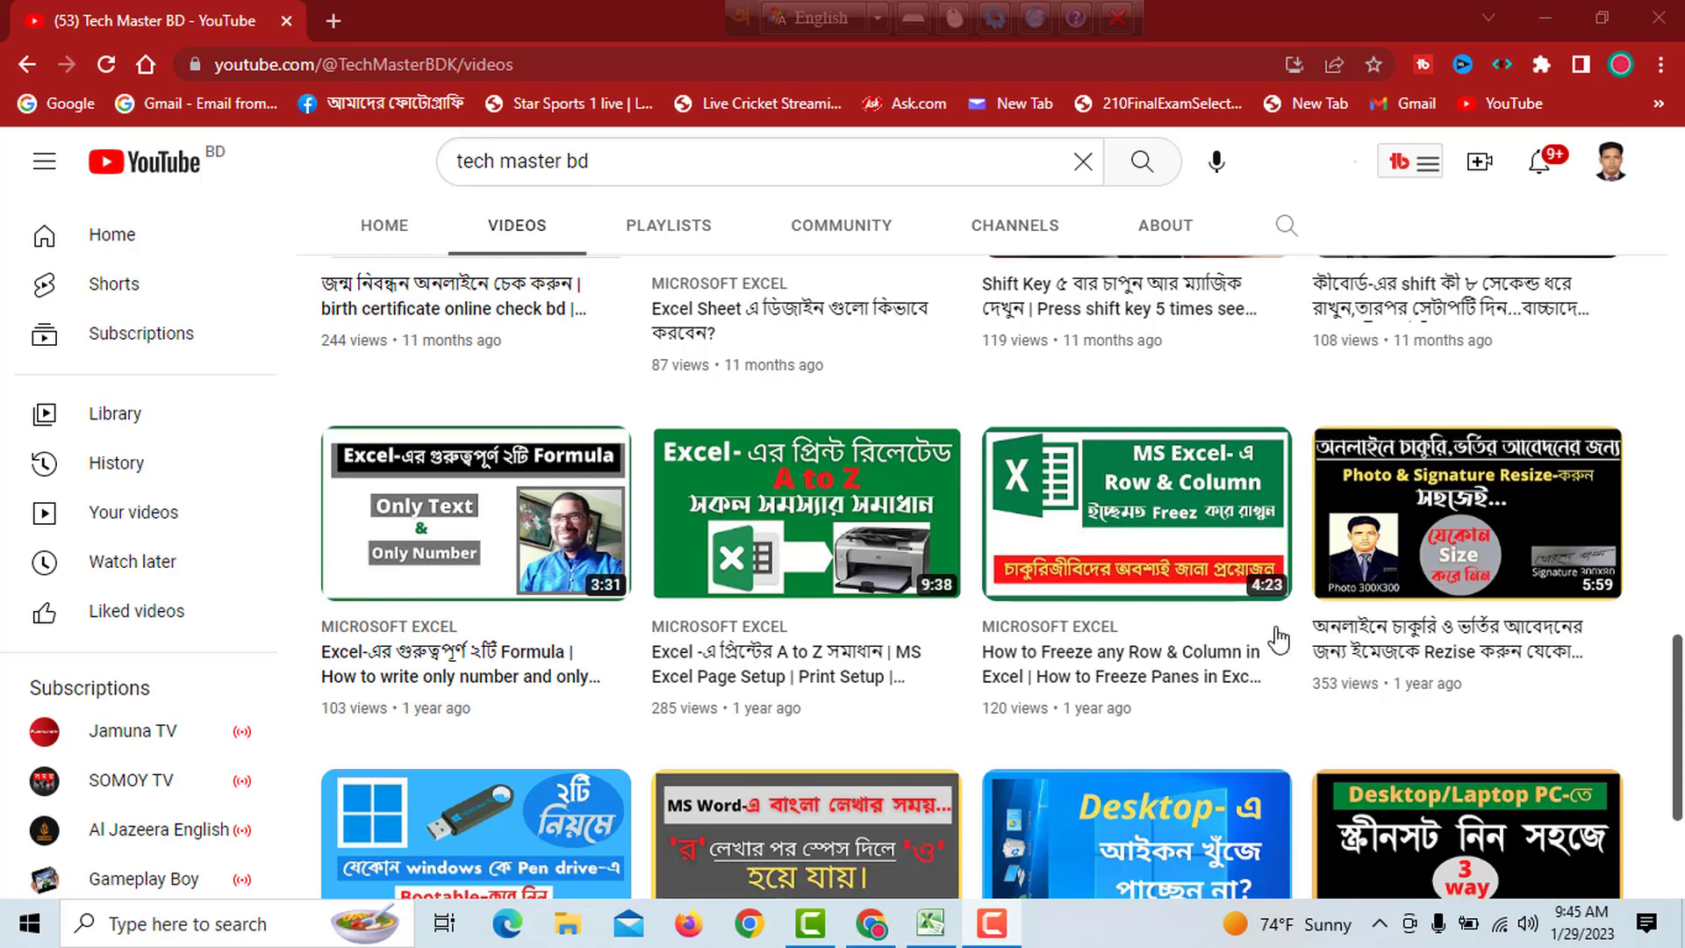
scroll(1278, 637, "down", 3)
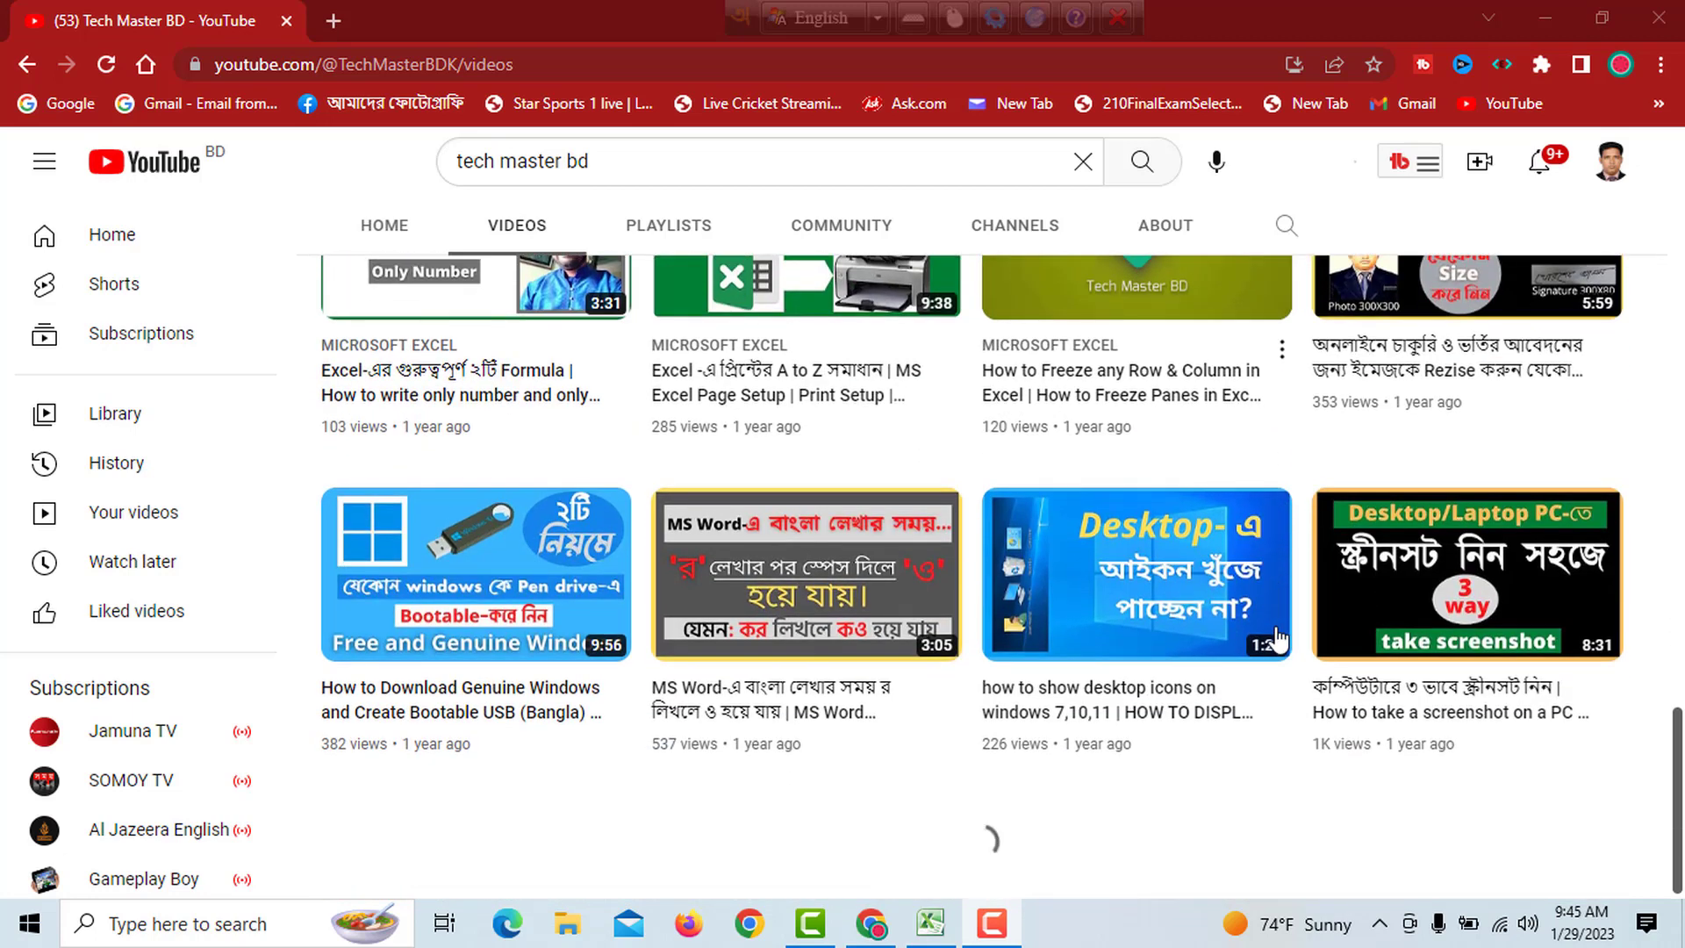
scroll(1278, 638, "down", 1)
scroll(1278, 639, "down", 5)
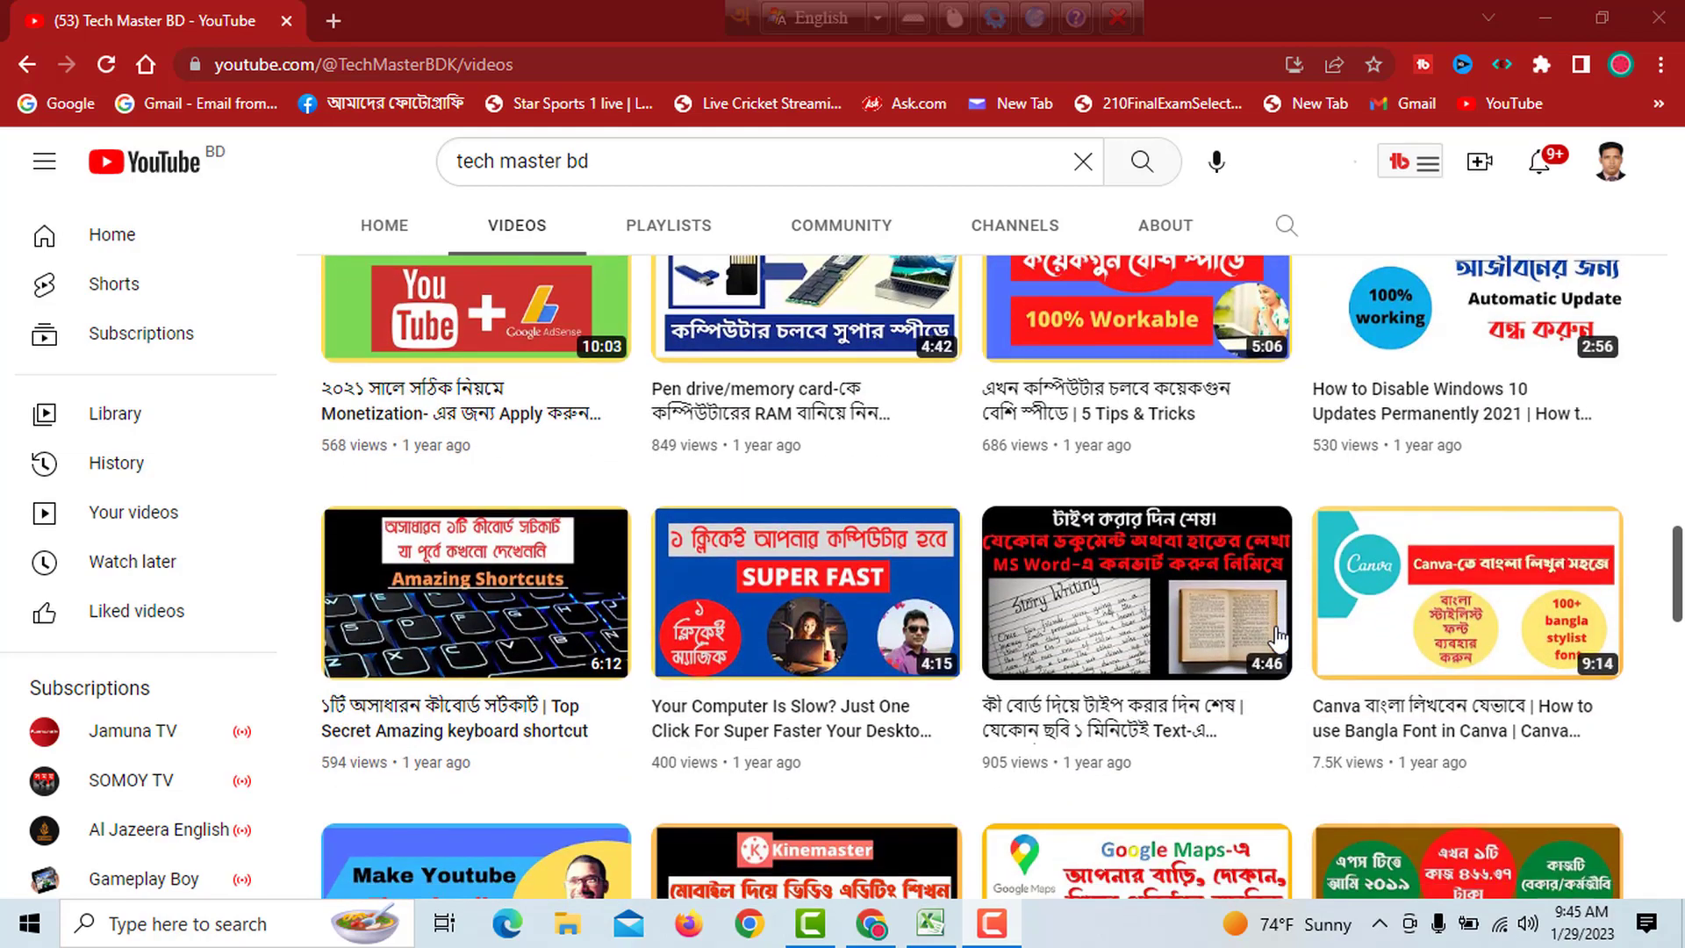
scroll(1277, 638, "down", 6)
scroll(1278, 639, "down", 8)
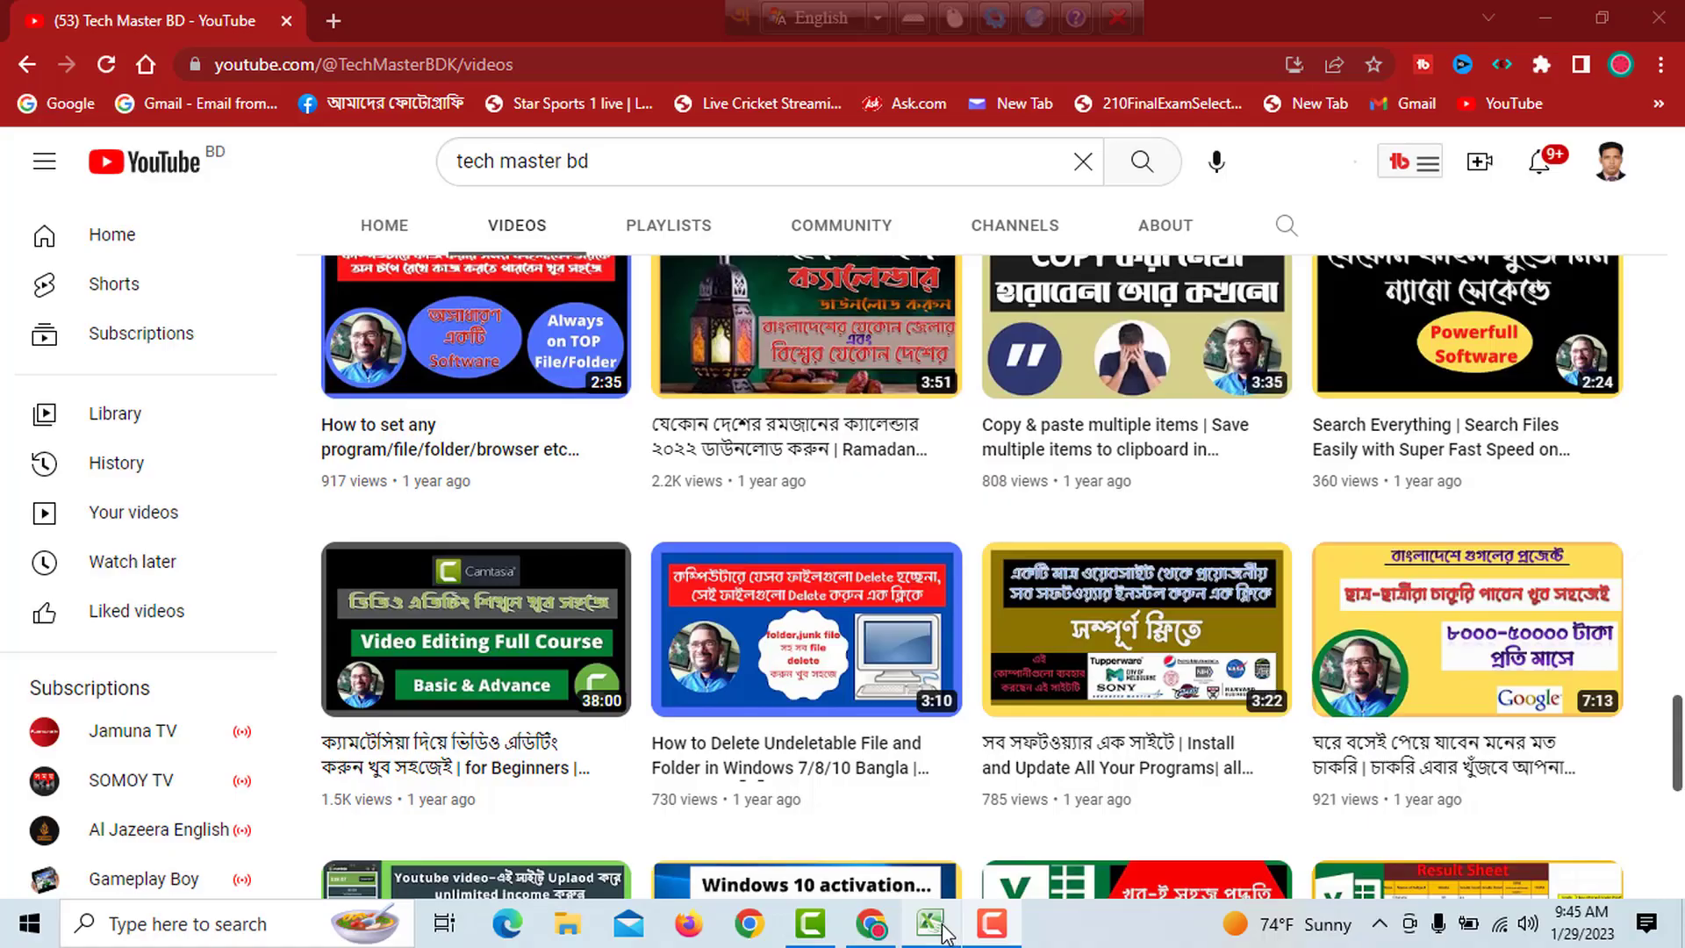
Enter =DATEDIF(B3,TODAY(),"Y") in C3 and fill it to C7, giving 5, 22, 15, 21, 40.
left_click(946, 933)
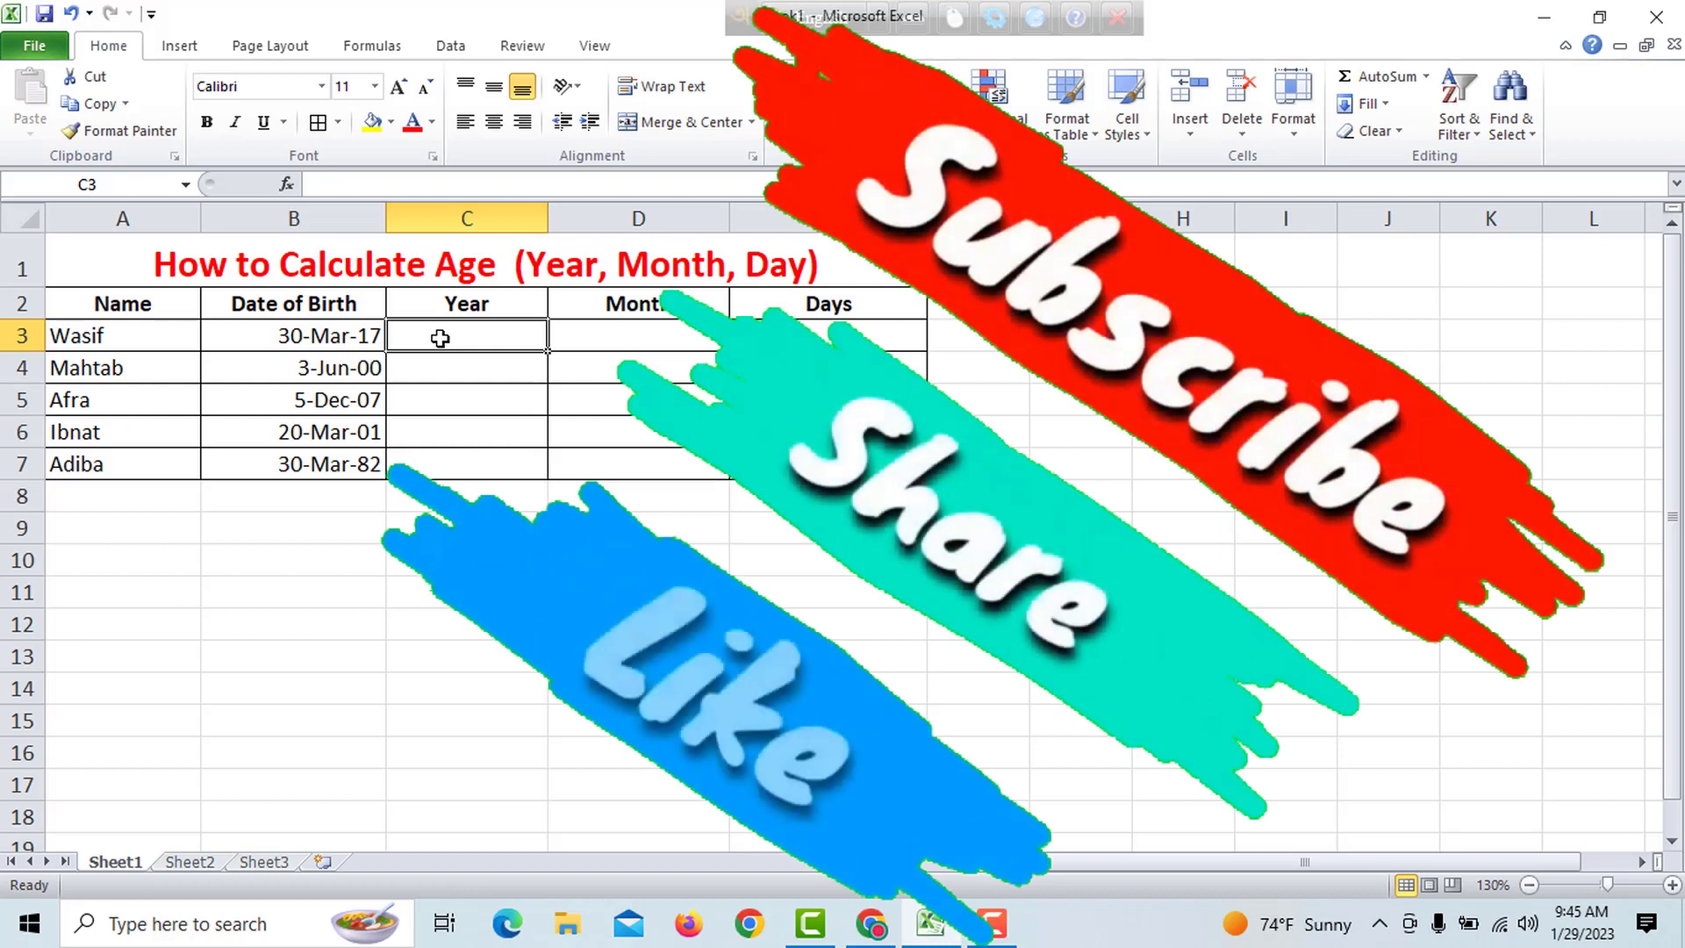
type("=")
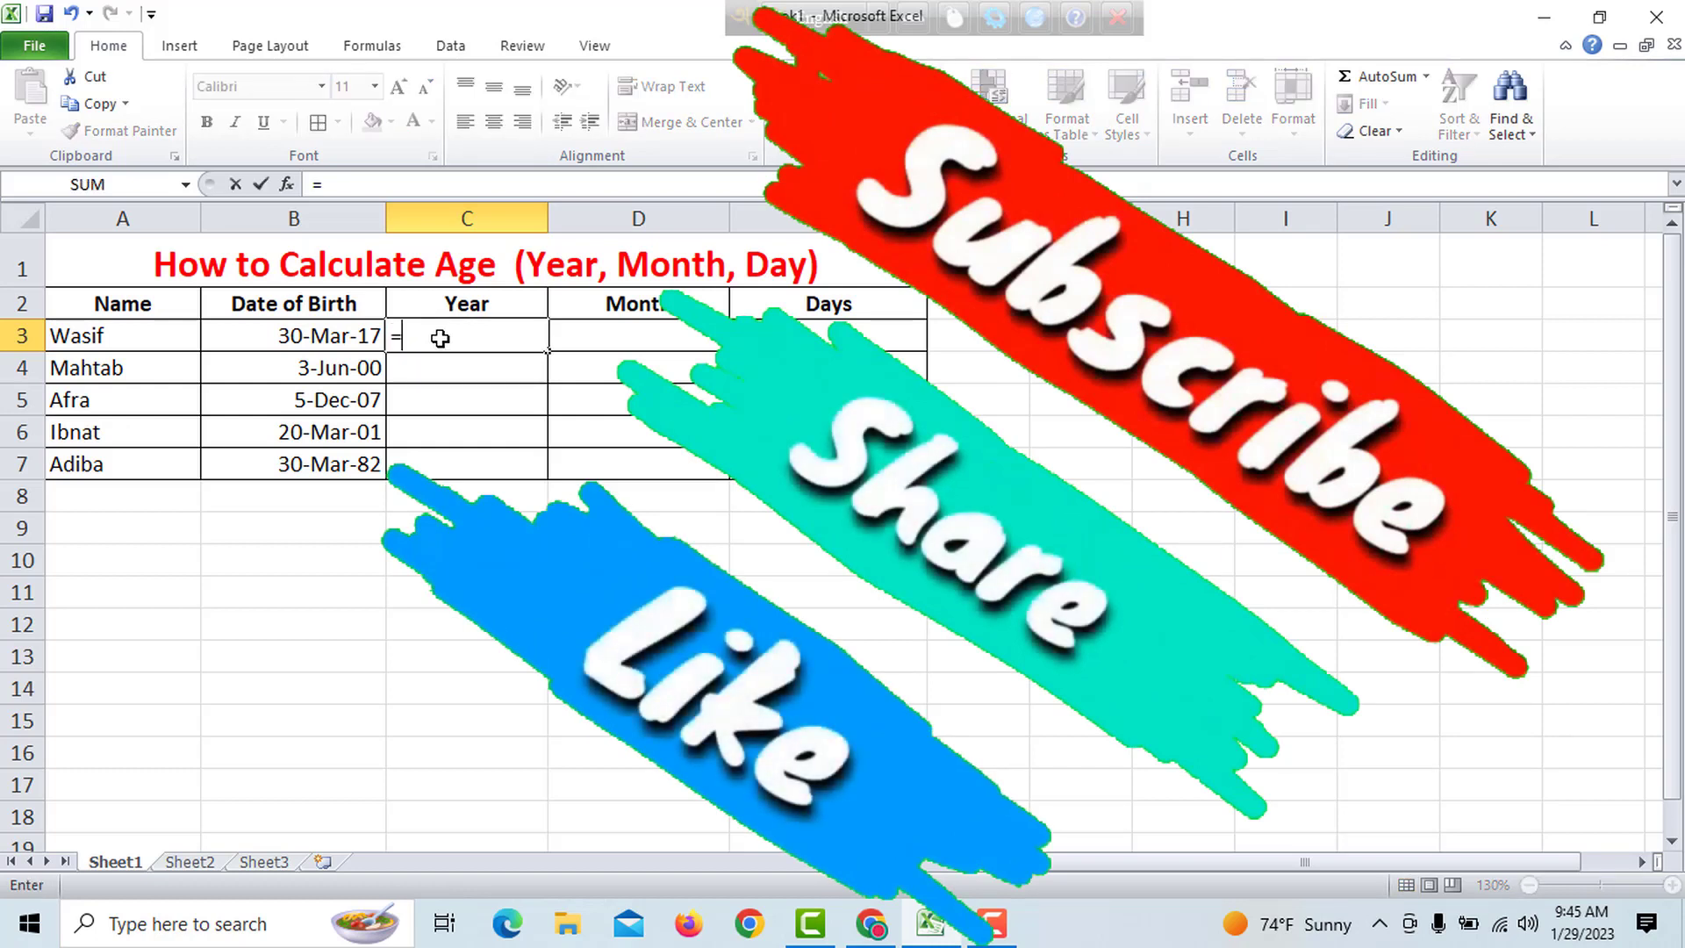
type("dat")
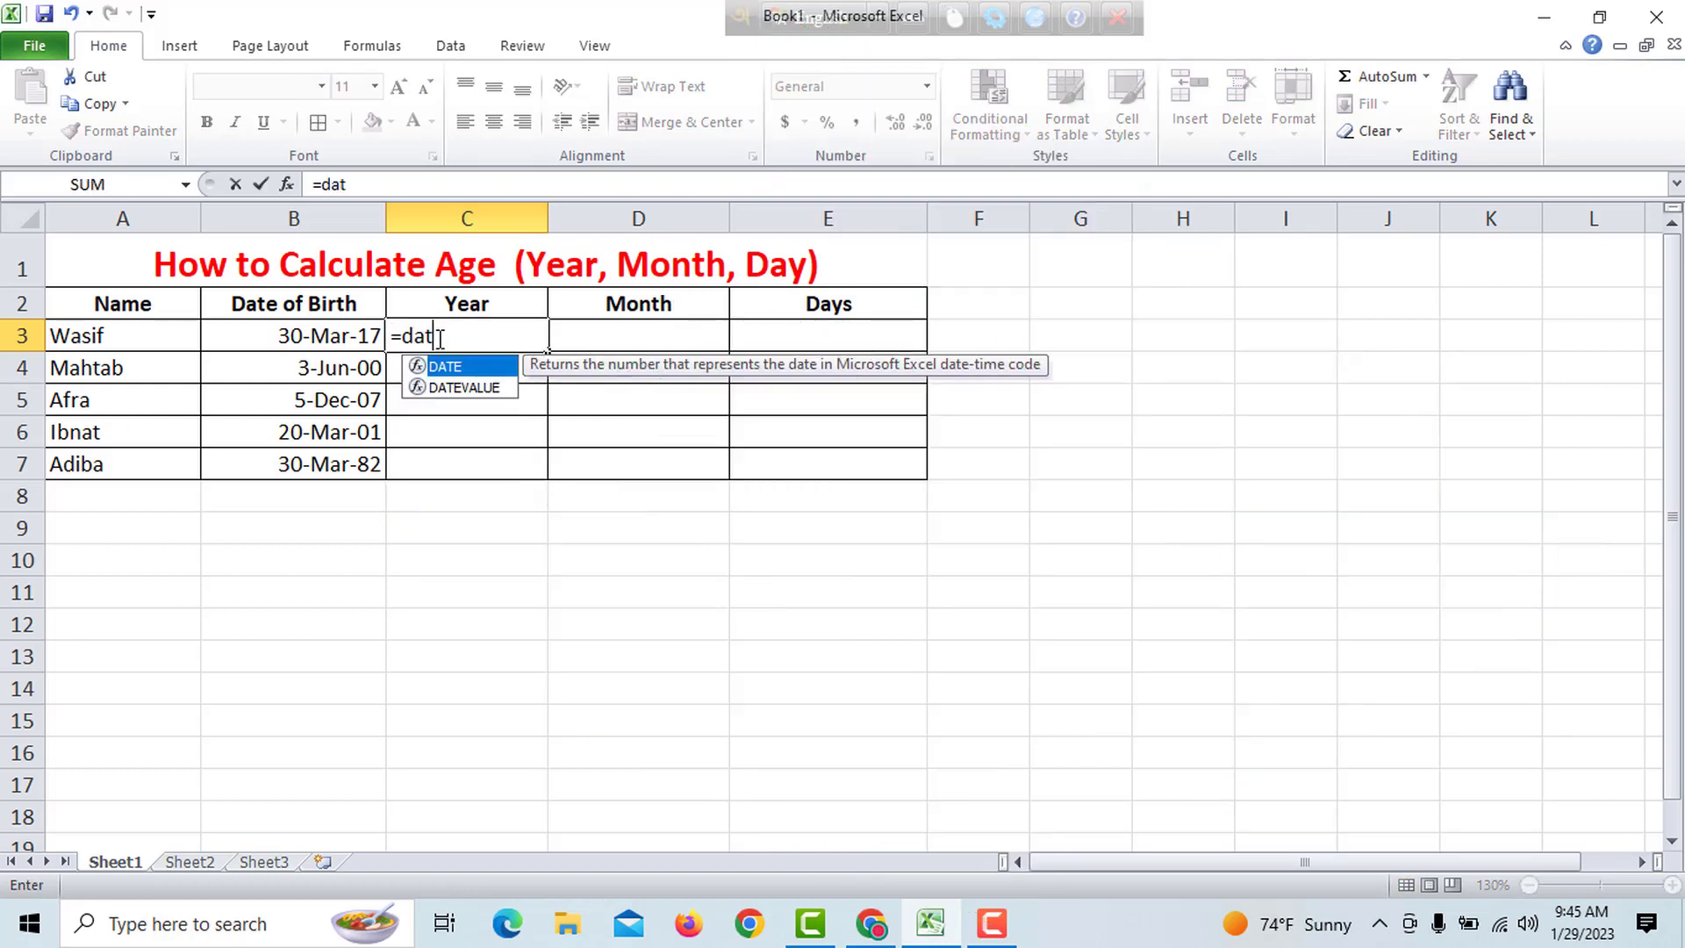
type("edif")
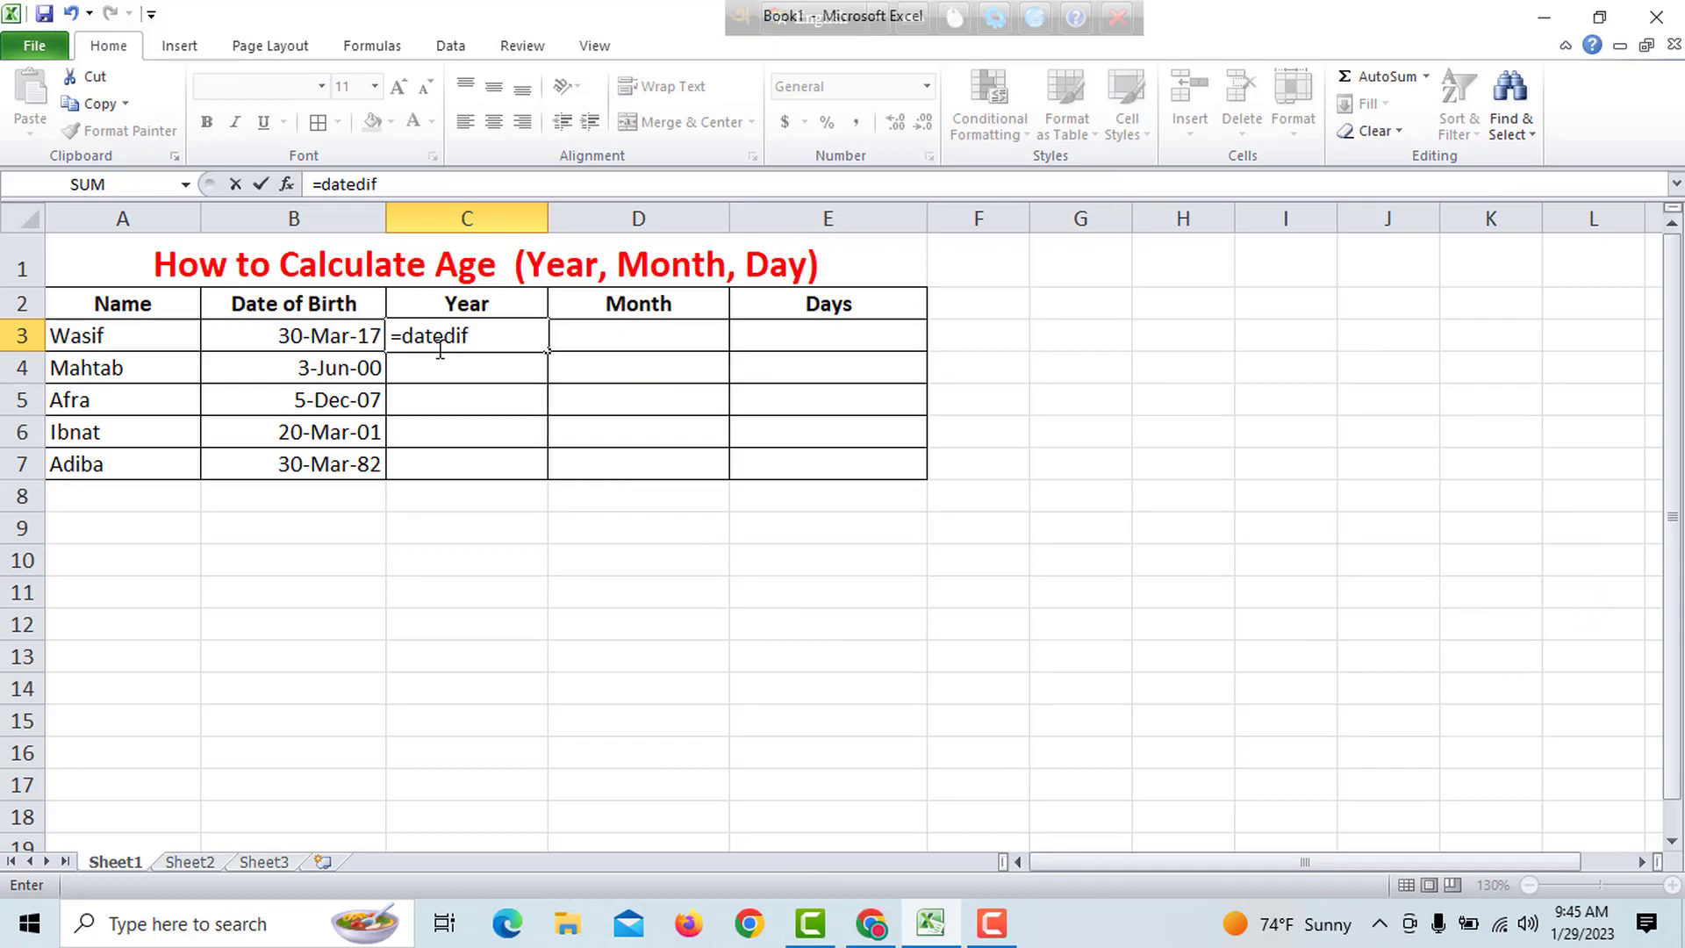
type("(")
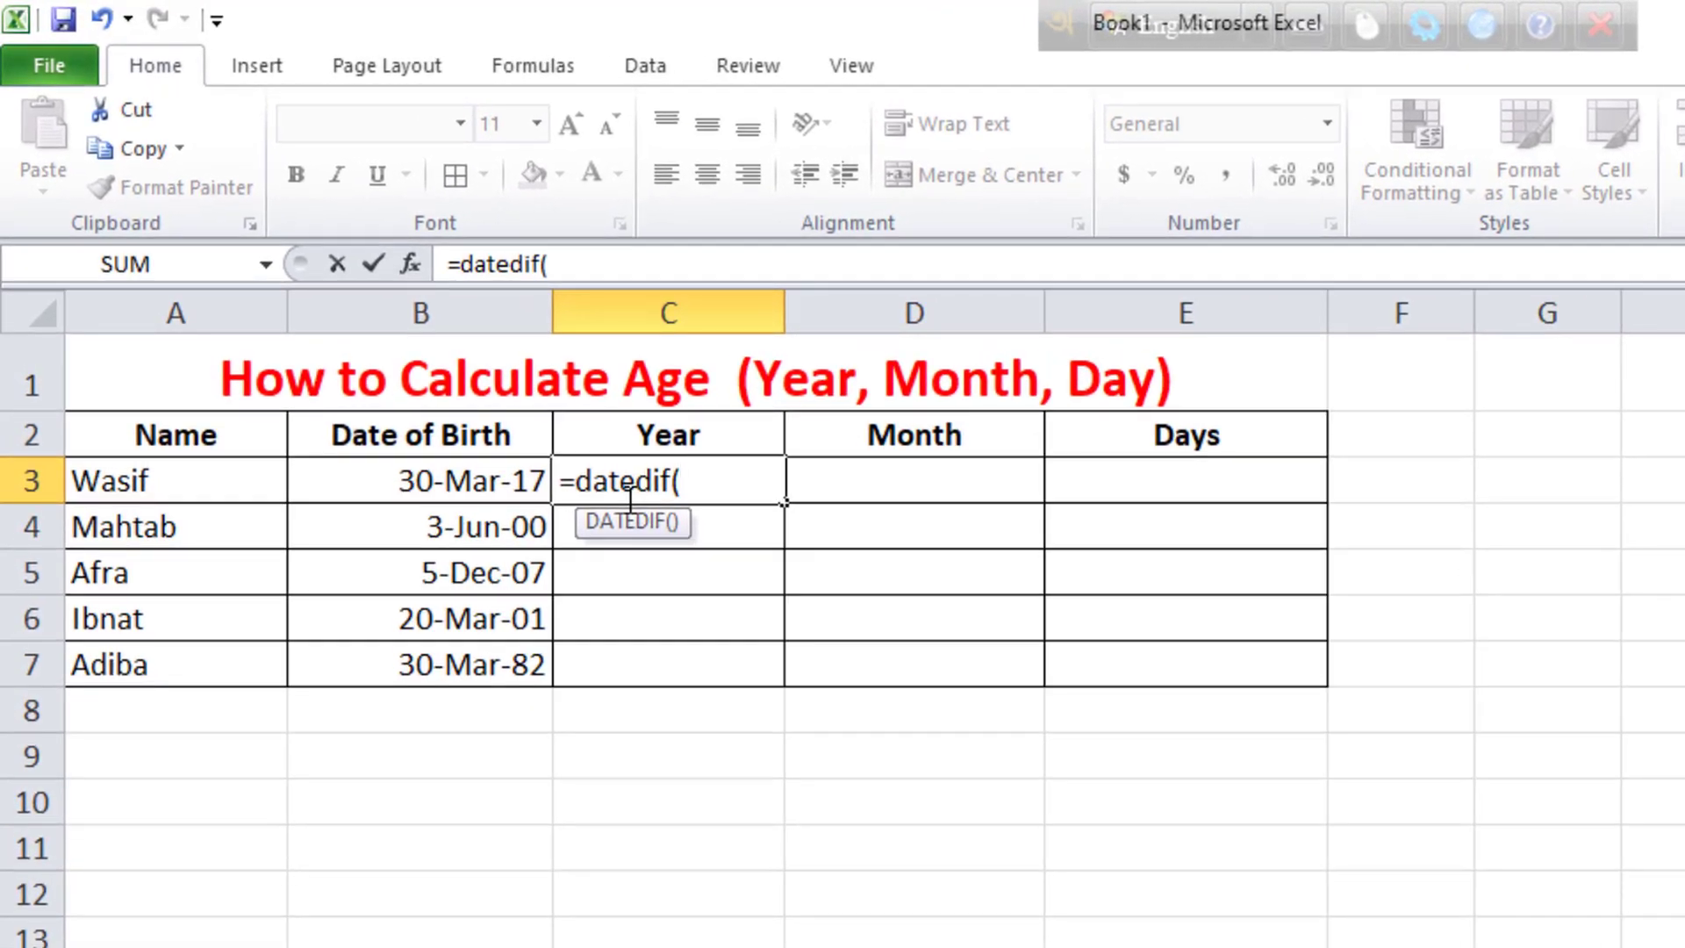
left_click(426, 481)
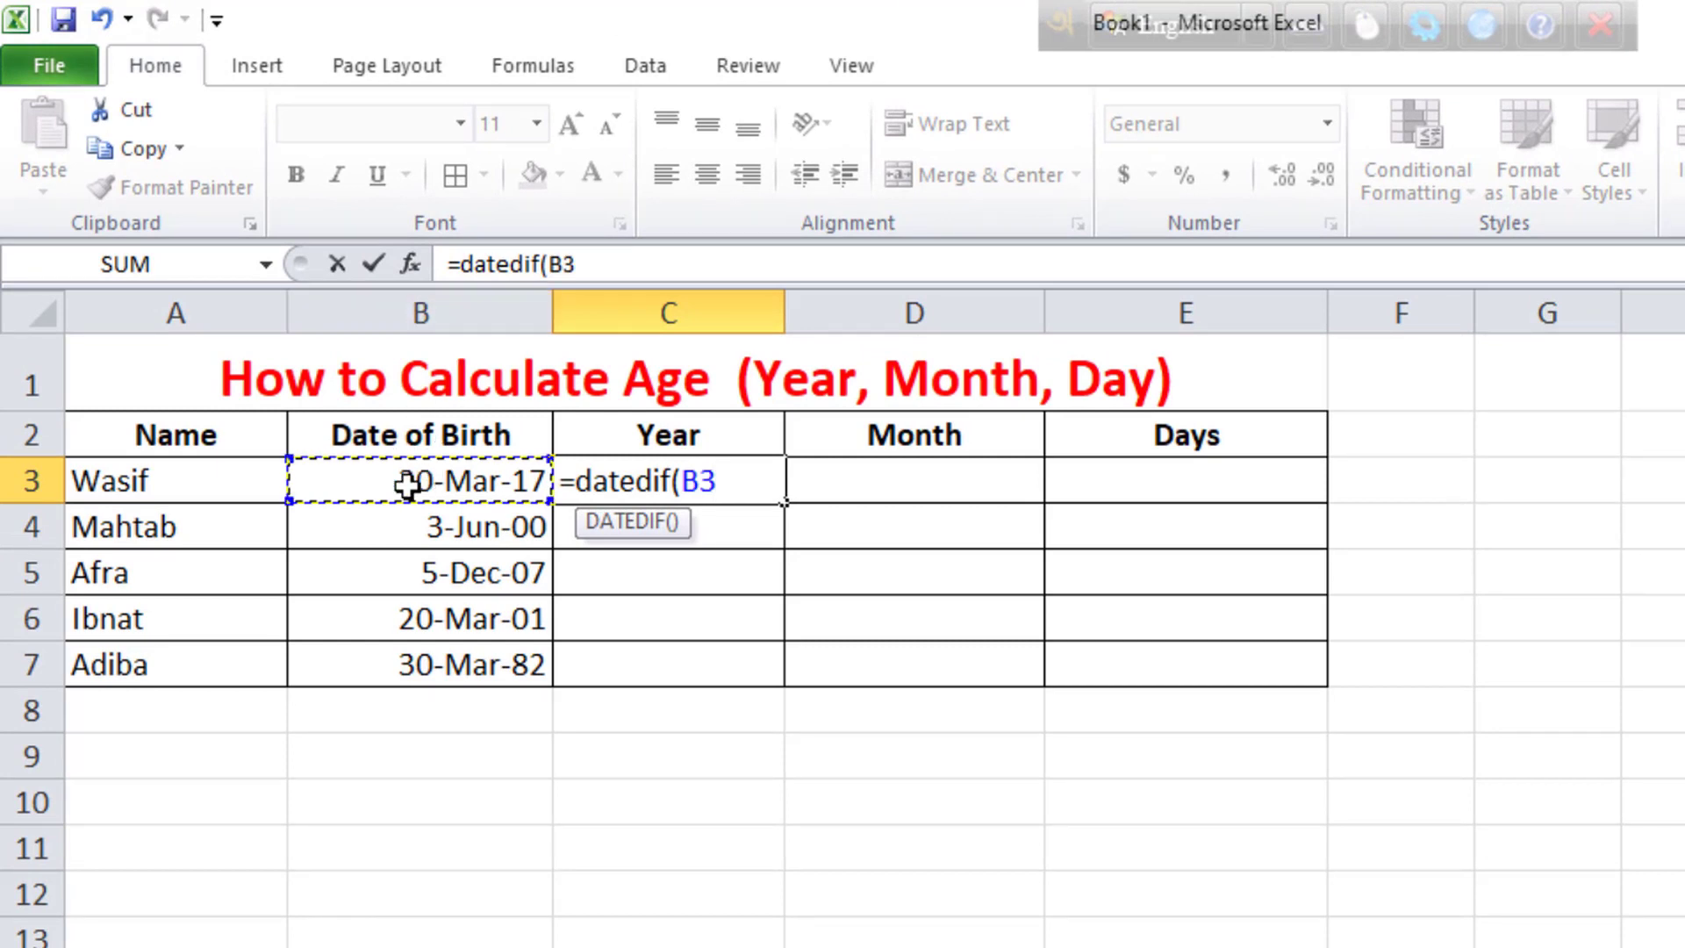
type(",")
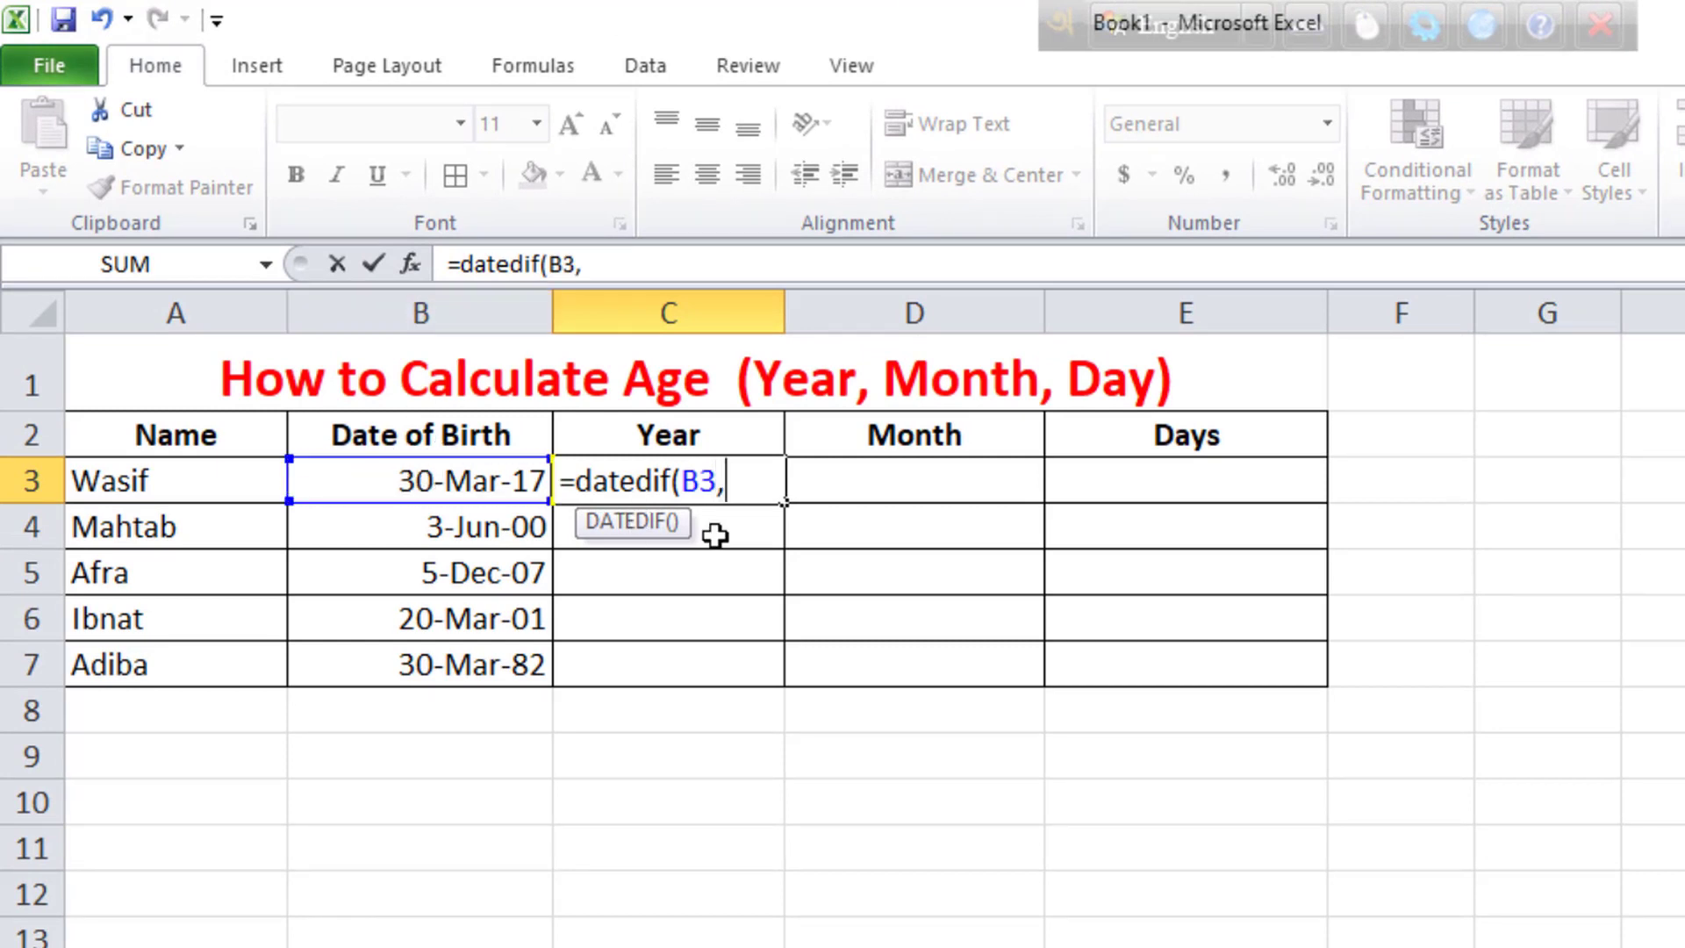
type("today")
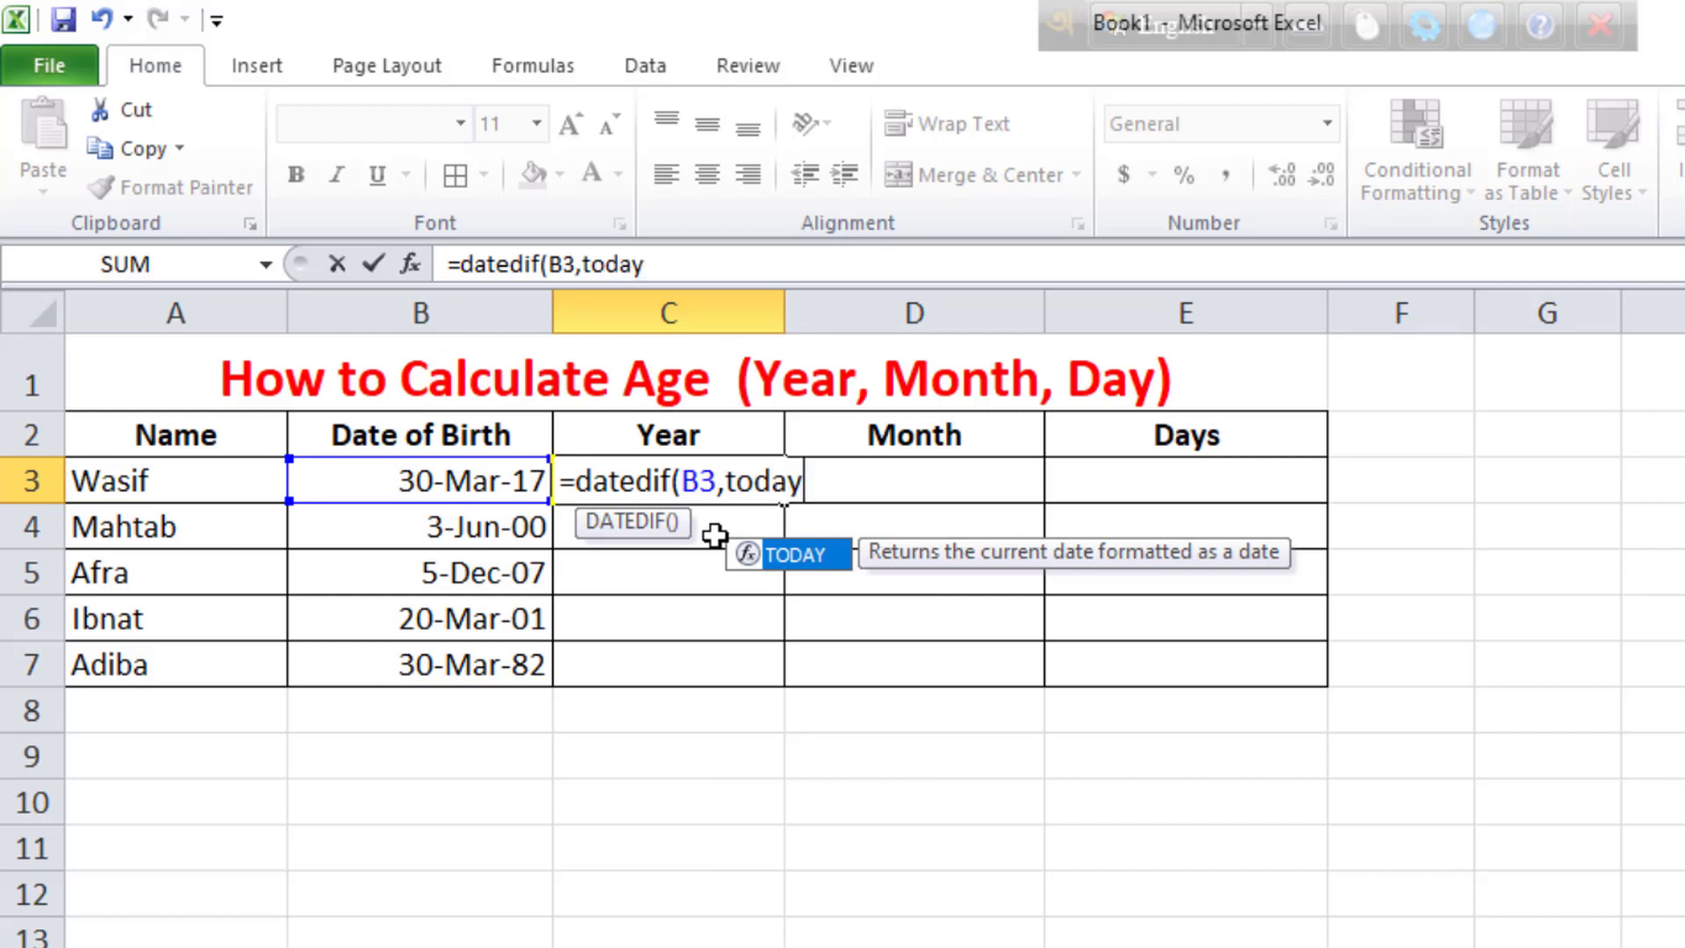
type("(")
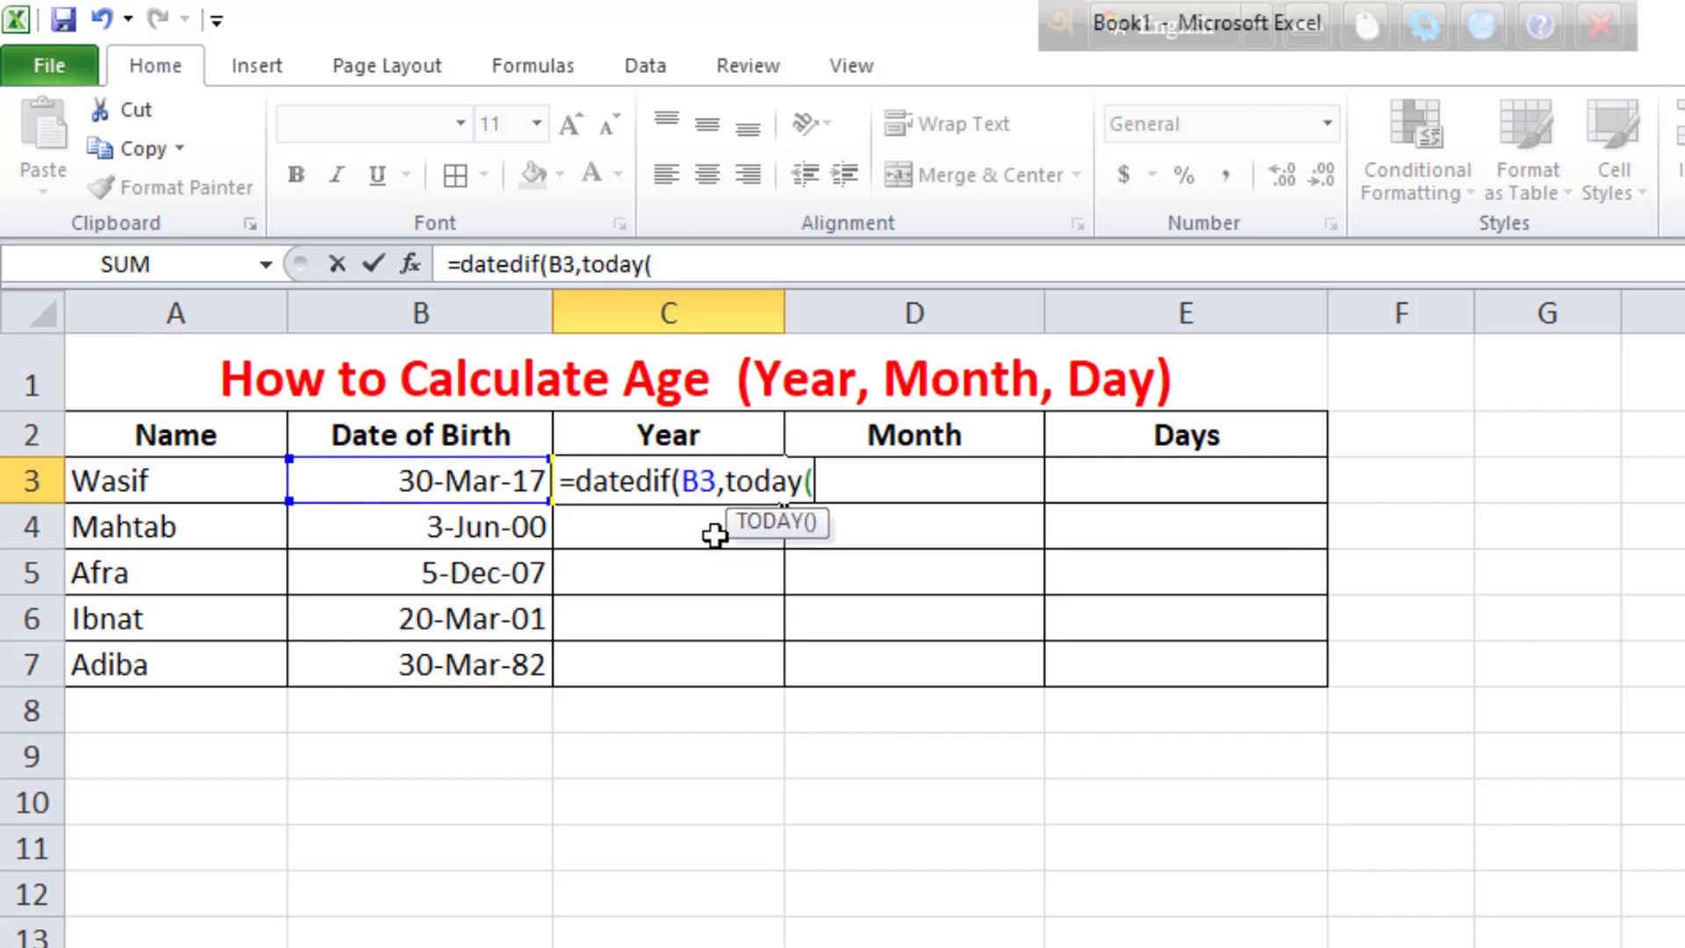
type(")")
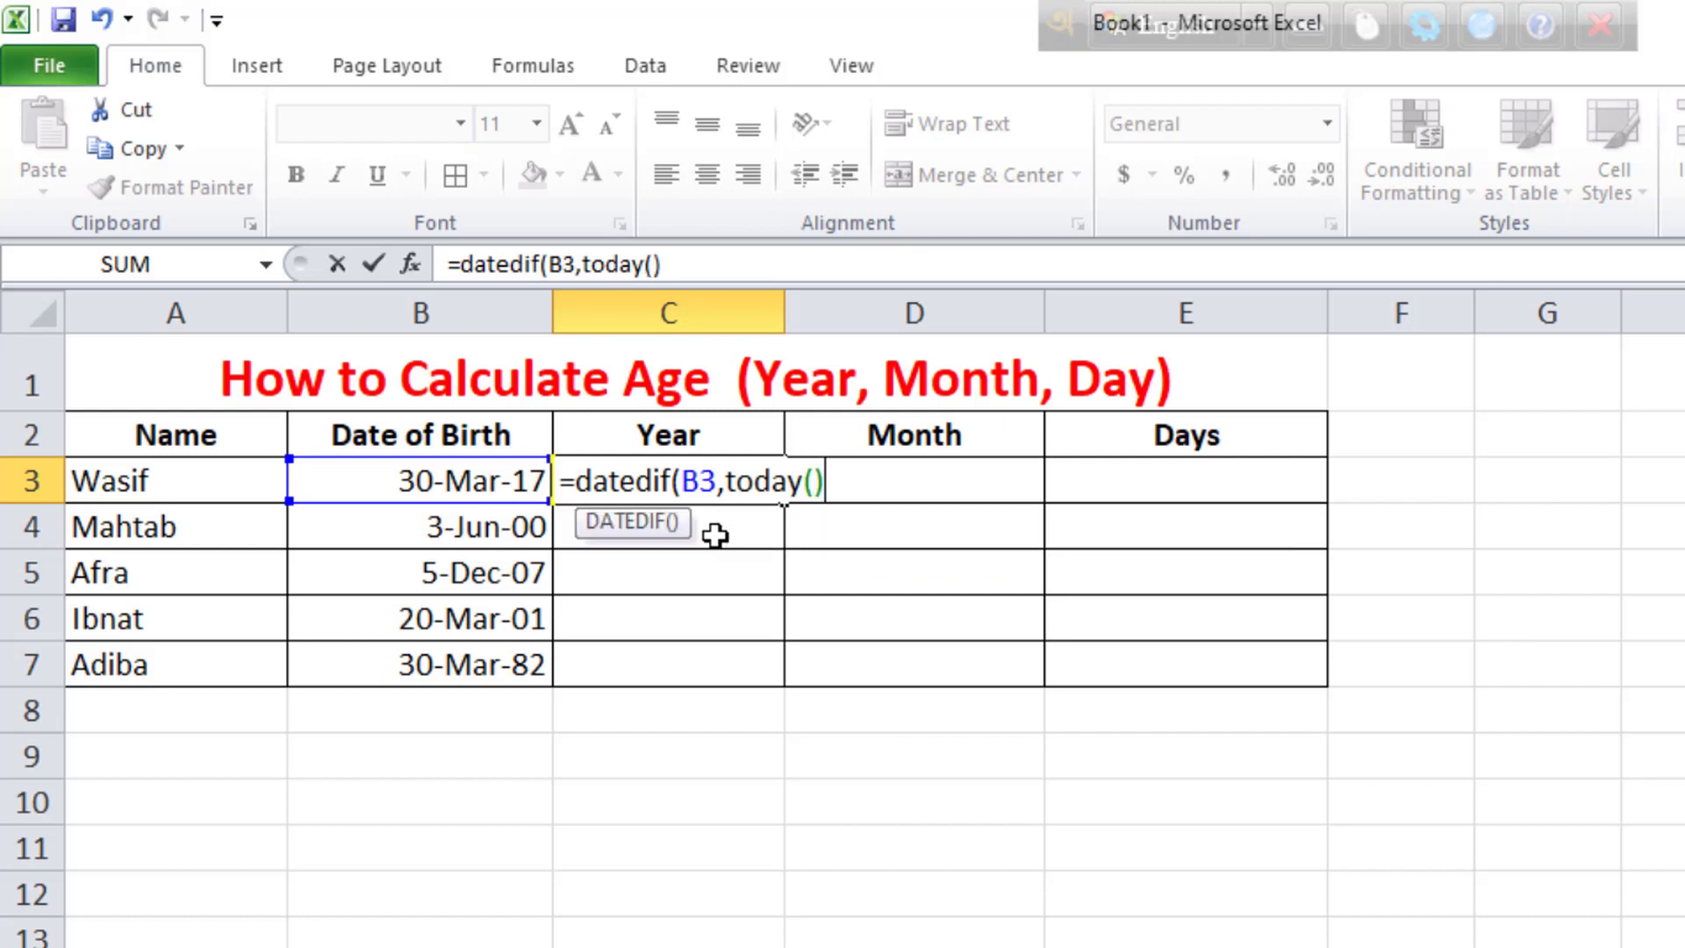
type(",\"Y\"")
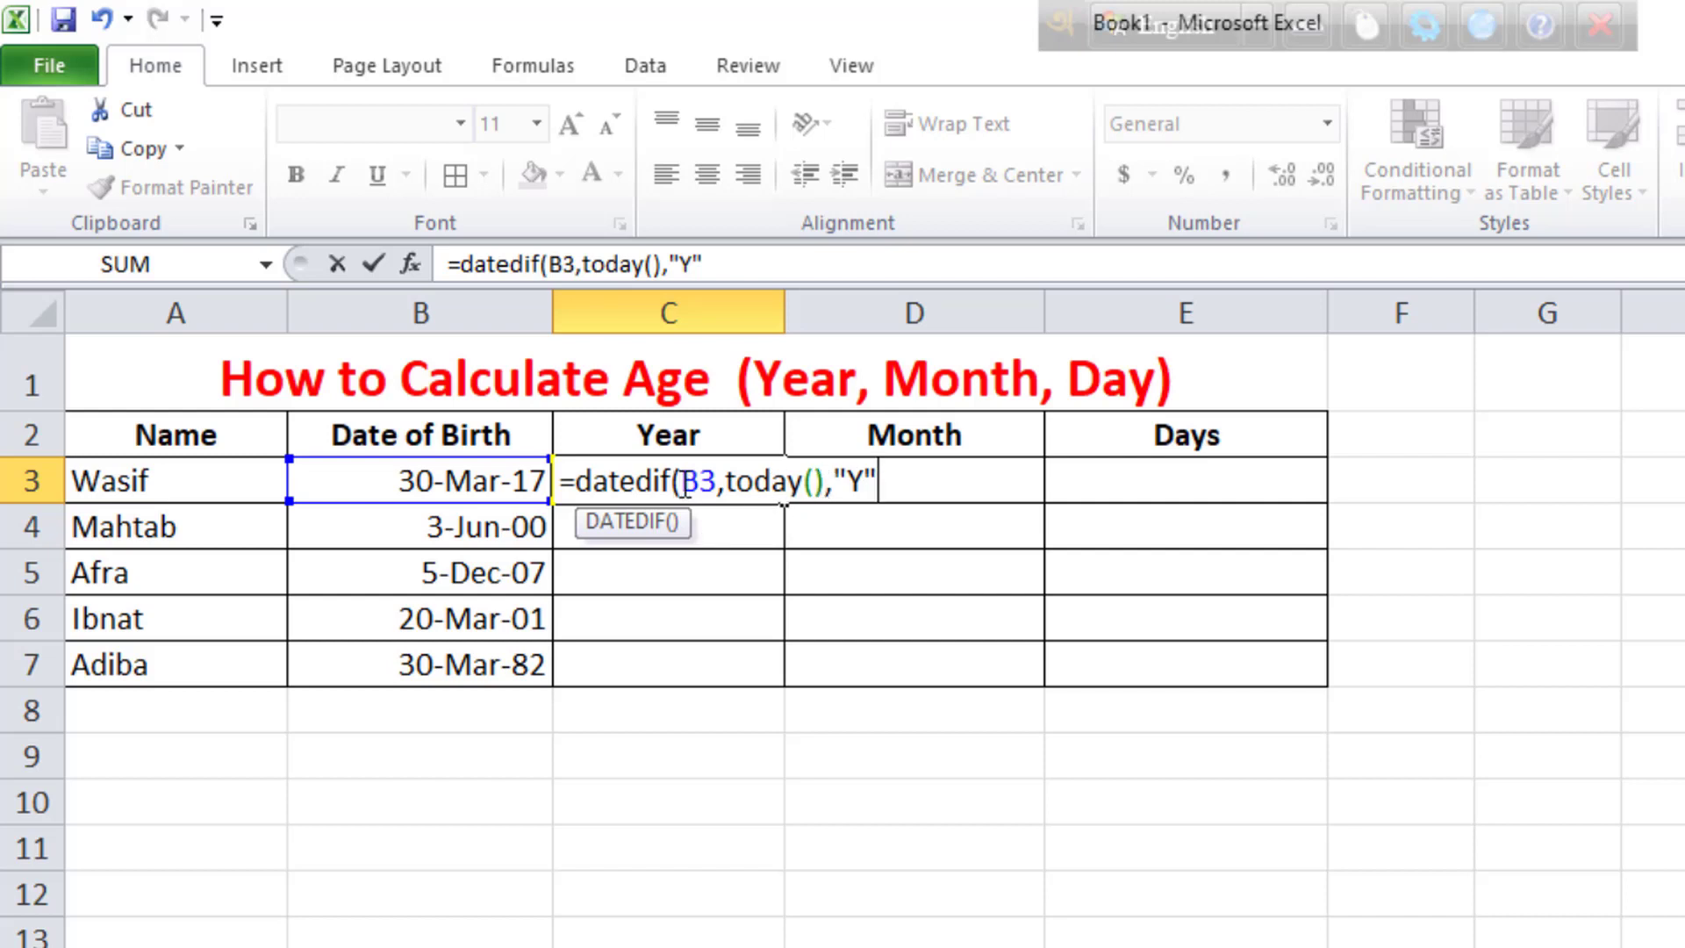
type(")")
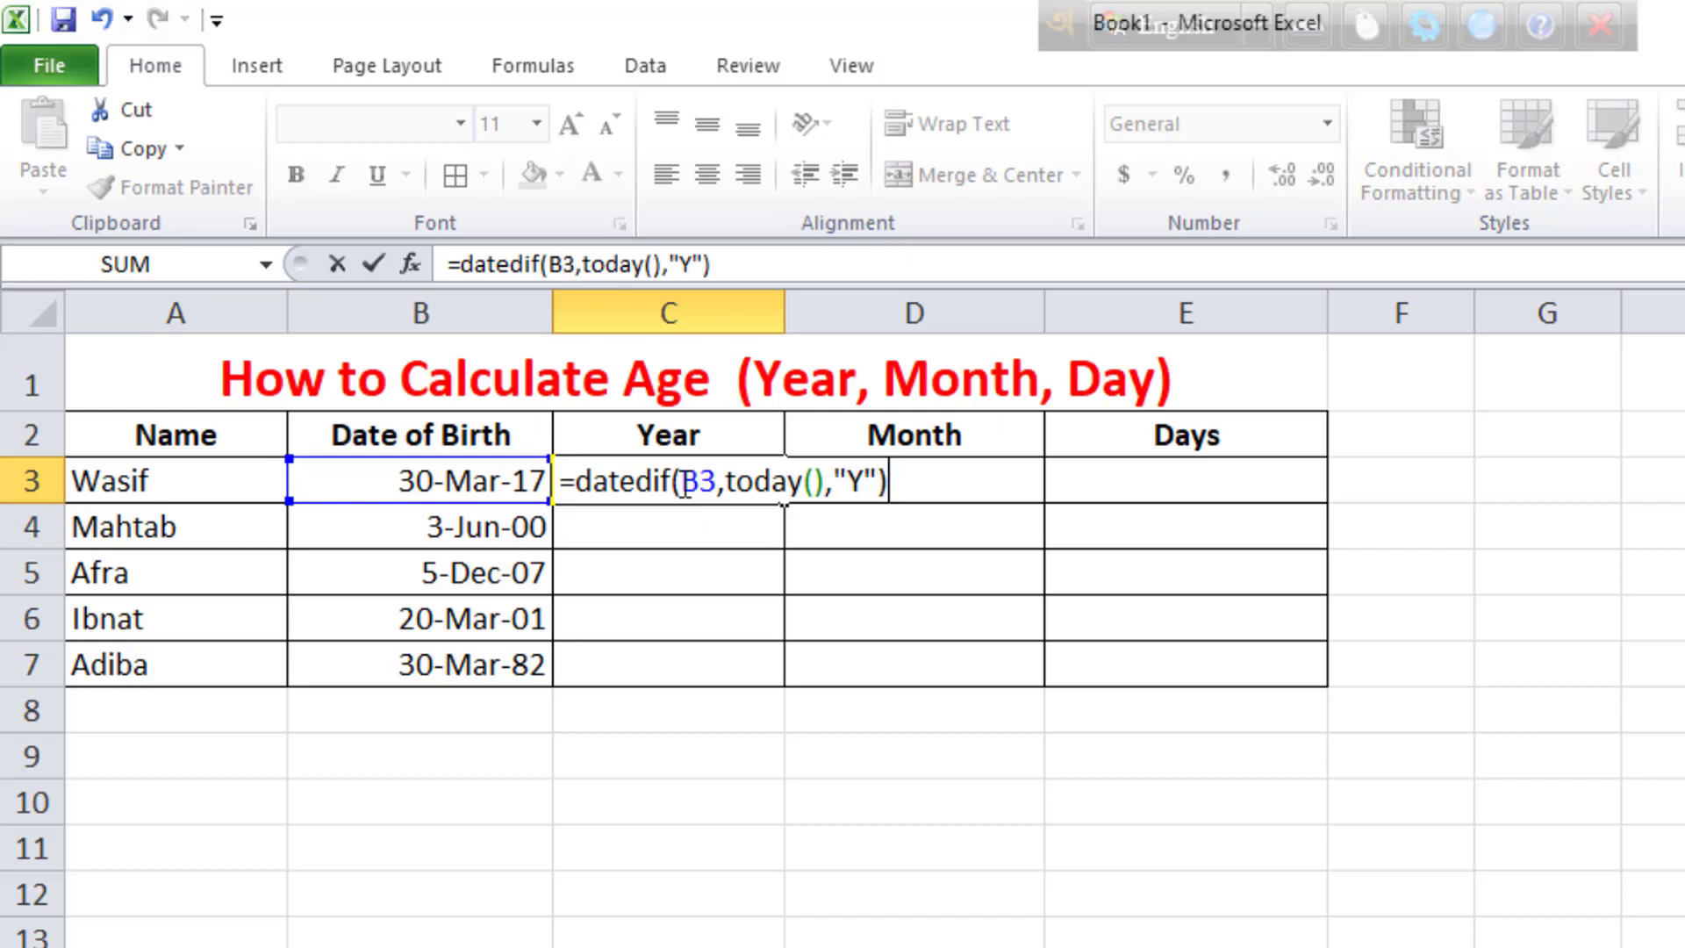
key("Return")
left_click(693, 484)
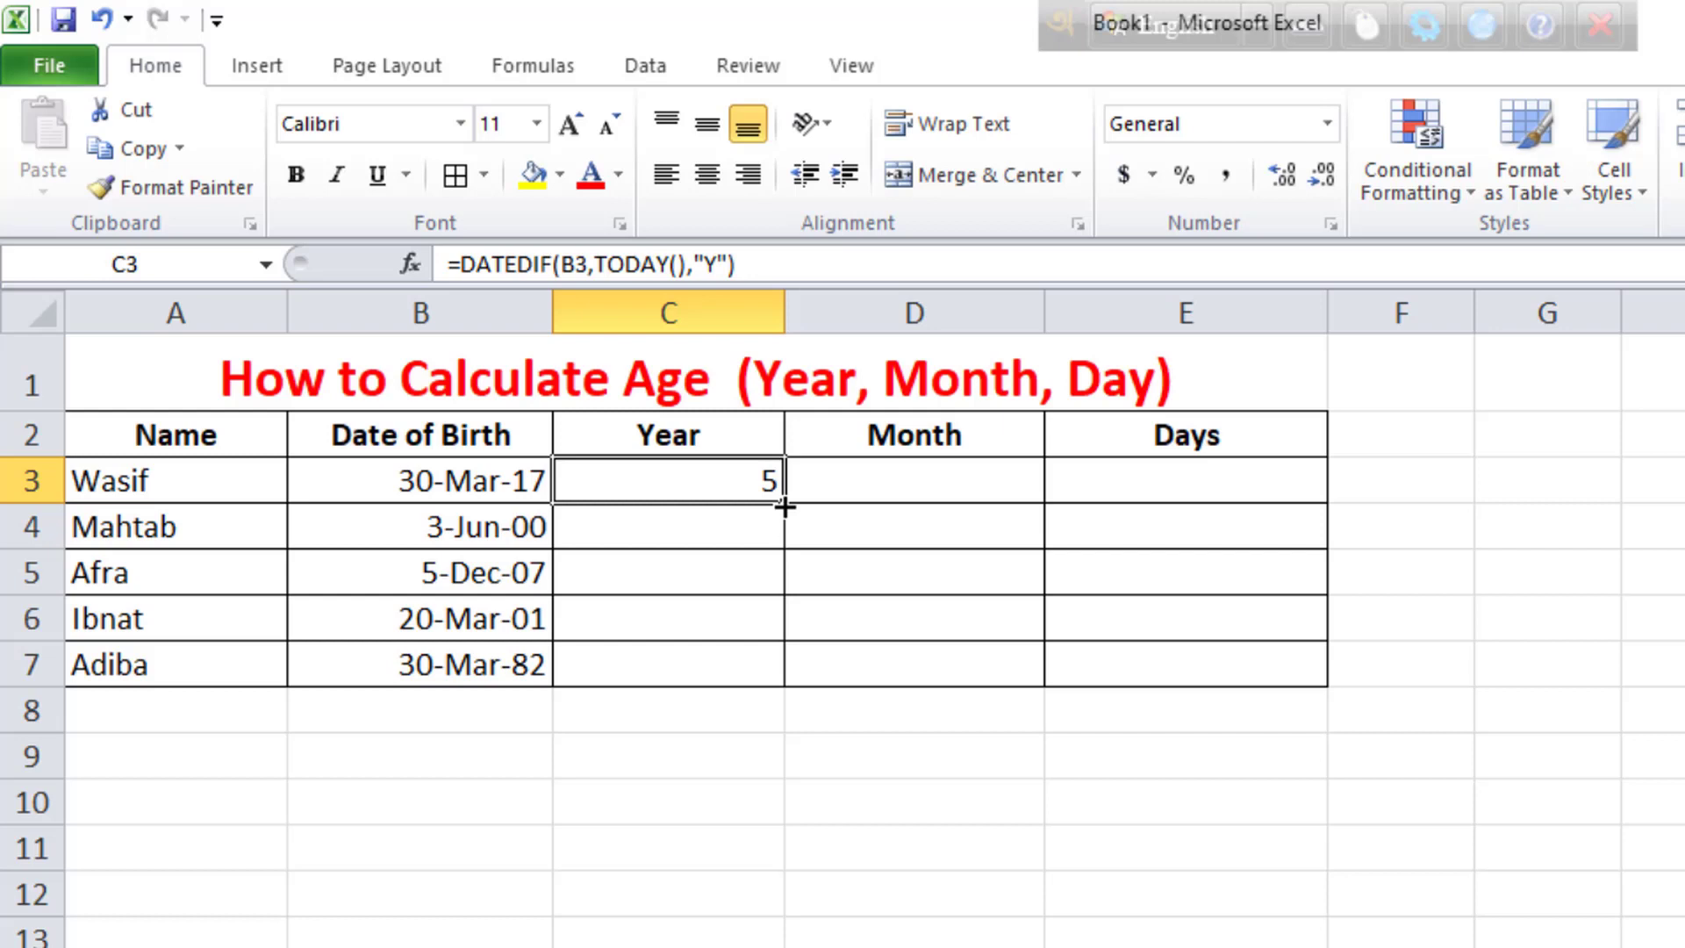
double_click(784, 506)
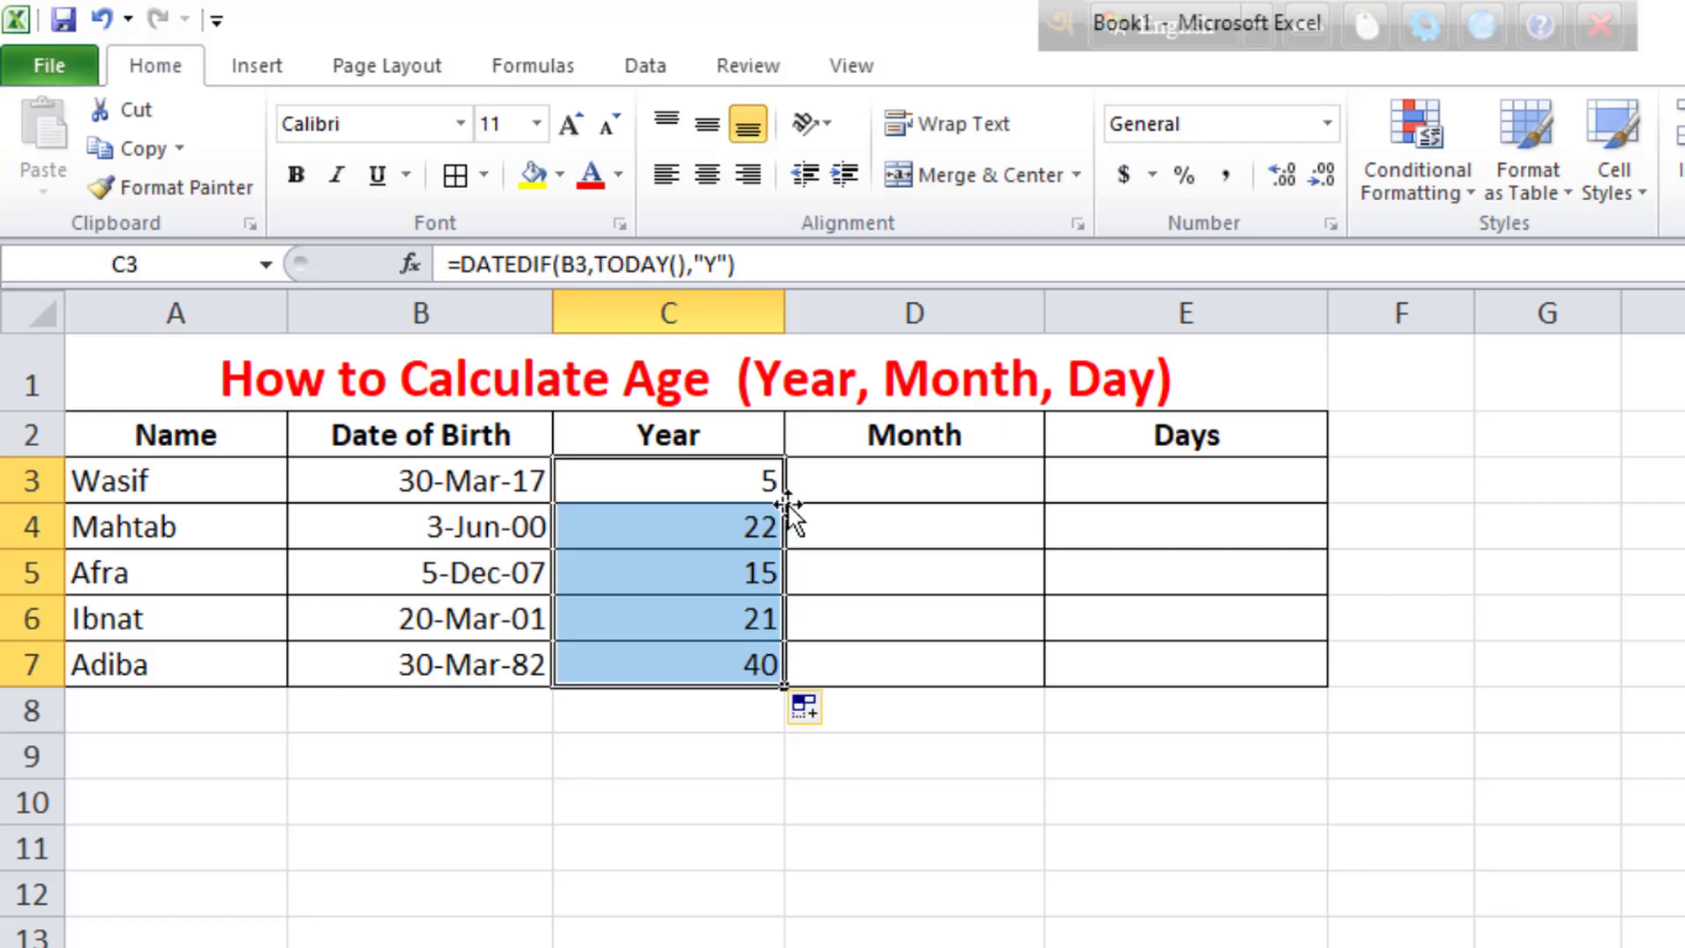
Enter =DATEDIF(B3,TODAY(),"M") in D3 to show 69 total months.
left_click(831, 484)
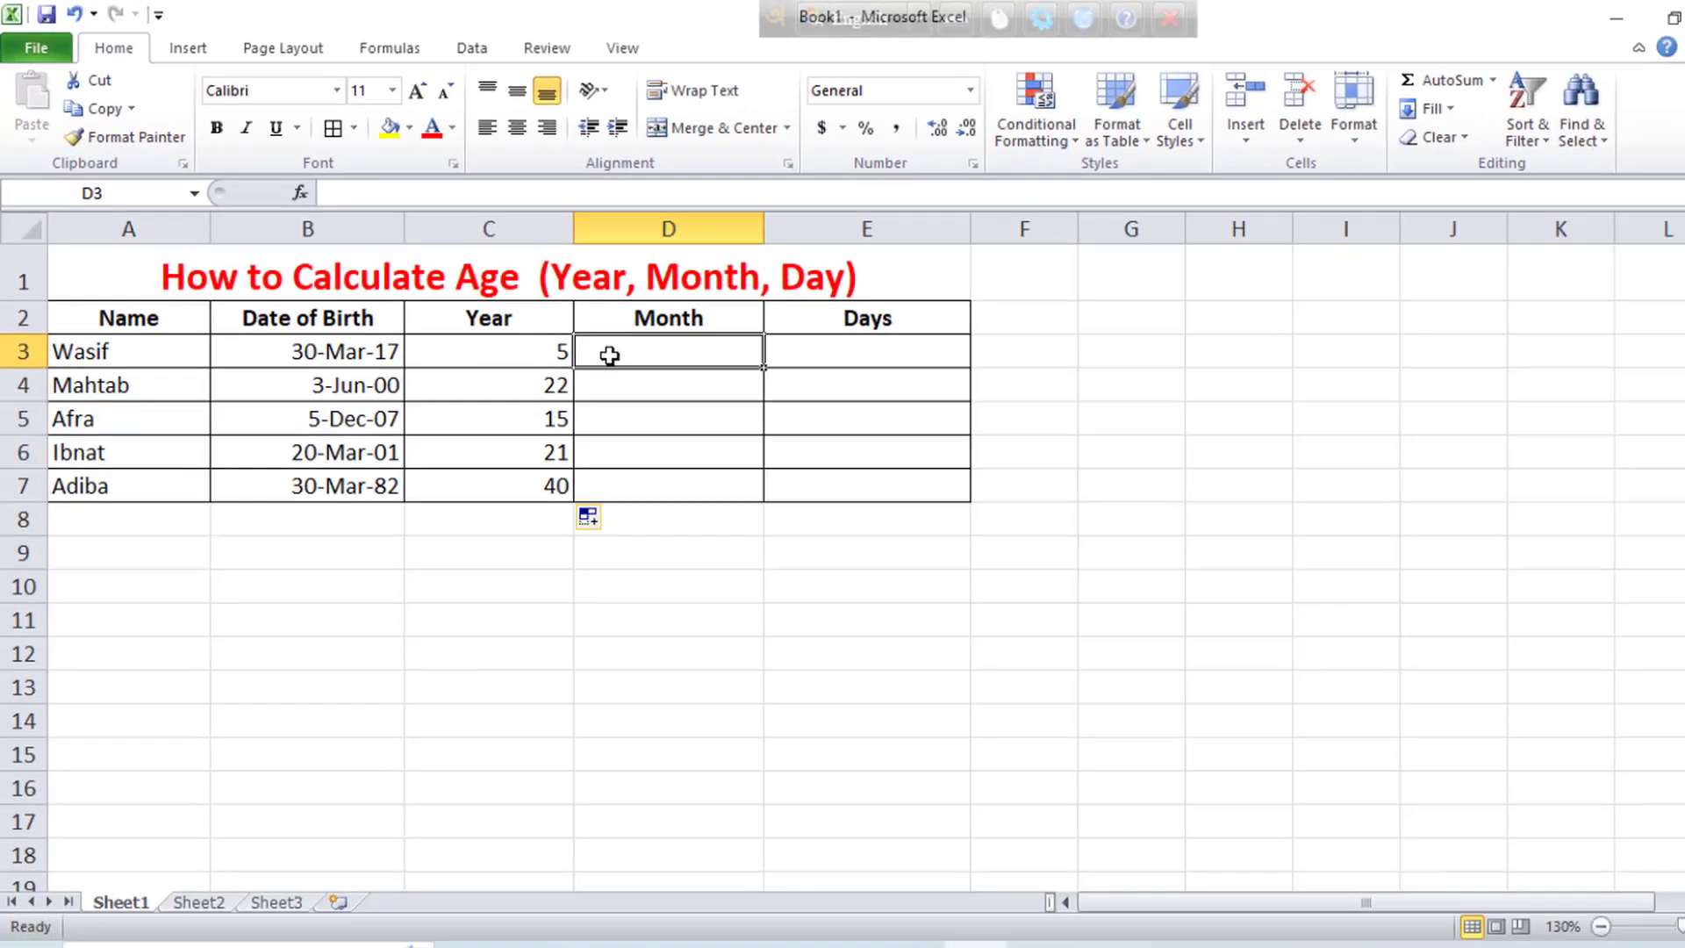
type("=")
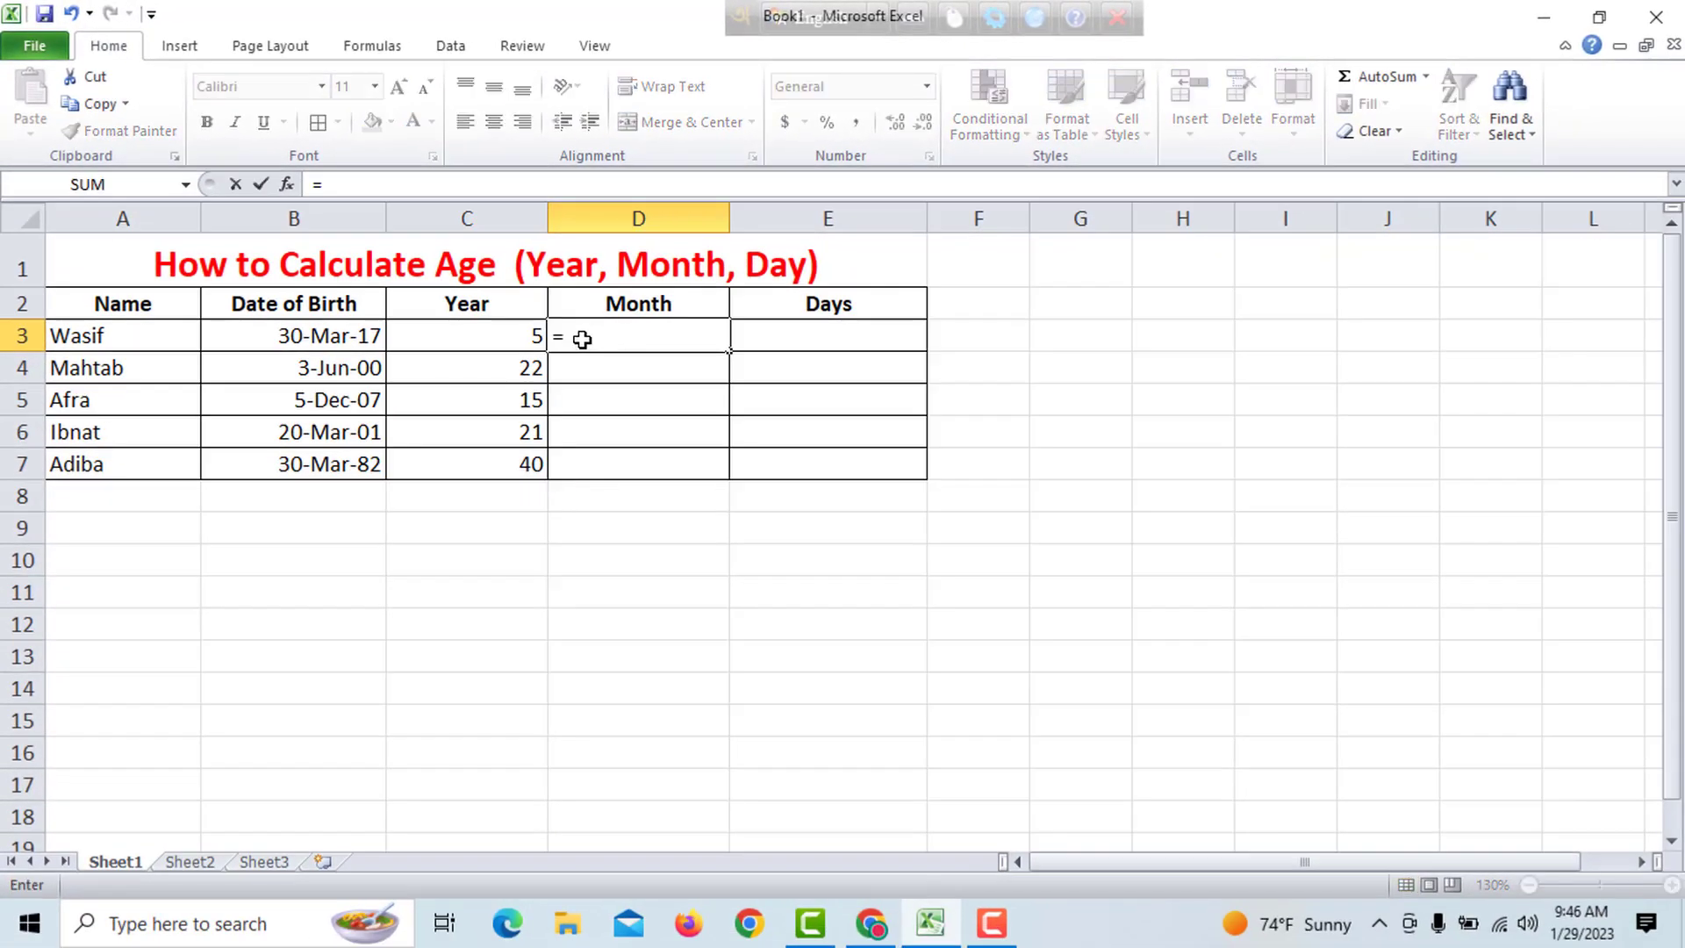
type("da")
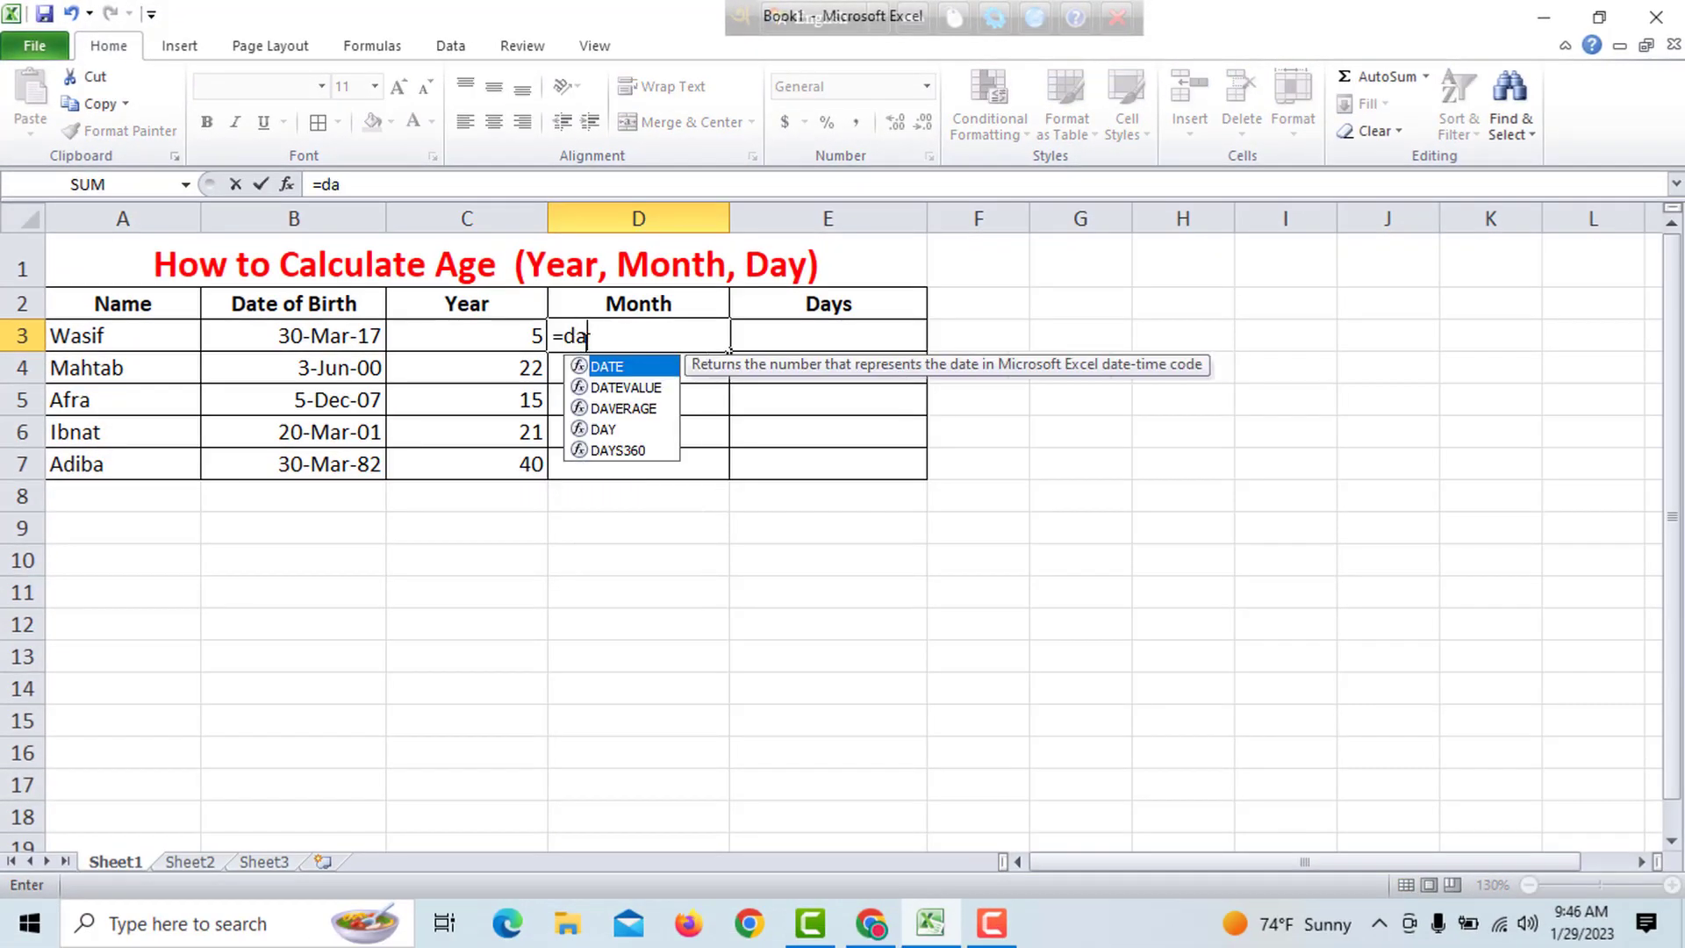
type("tedif")
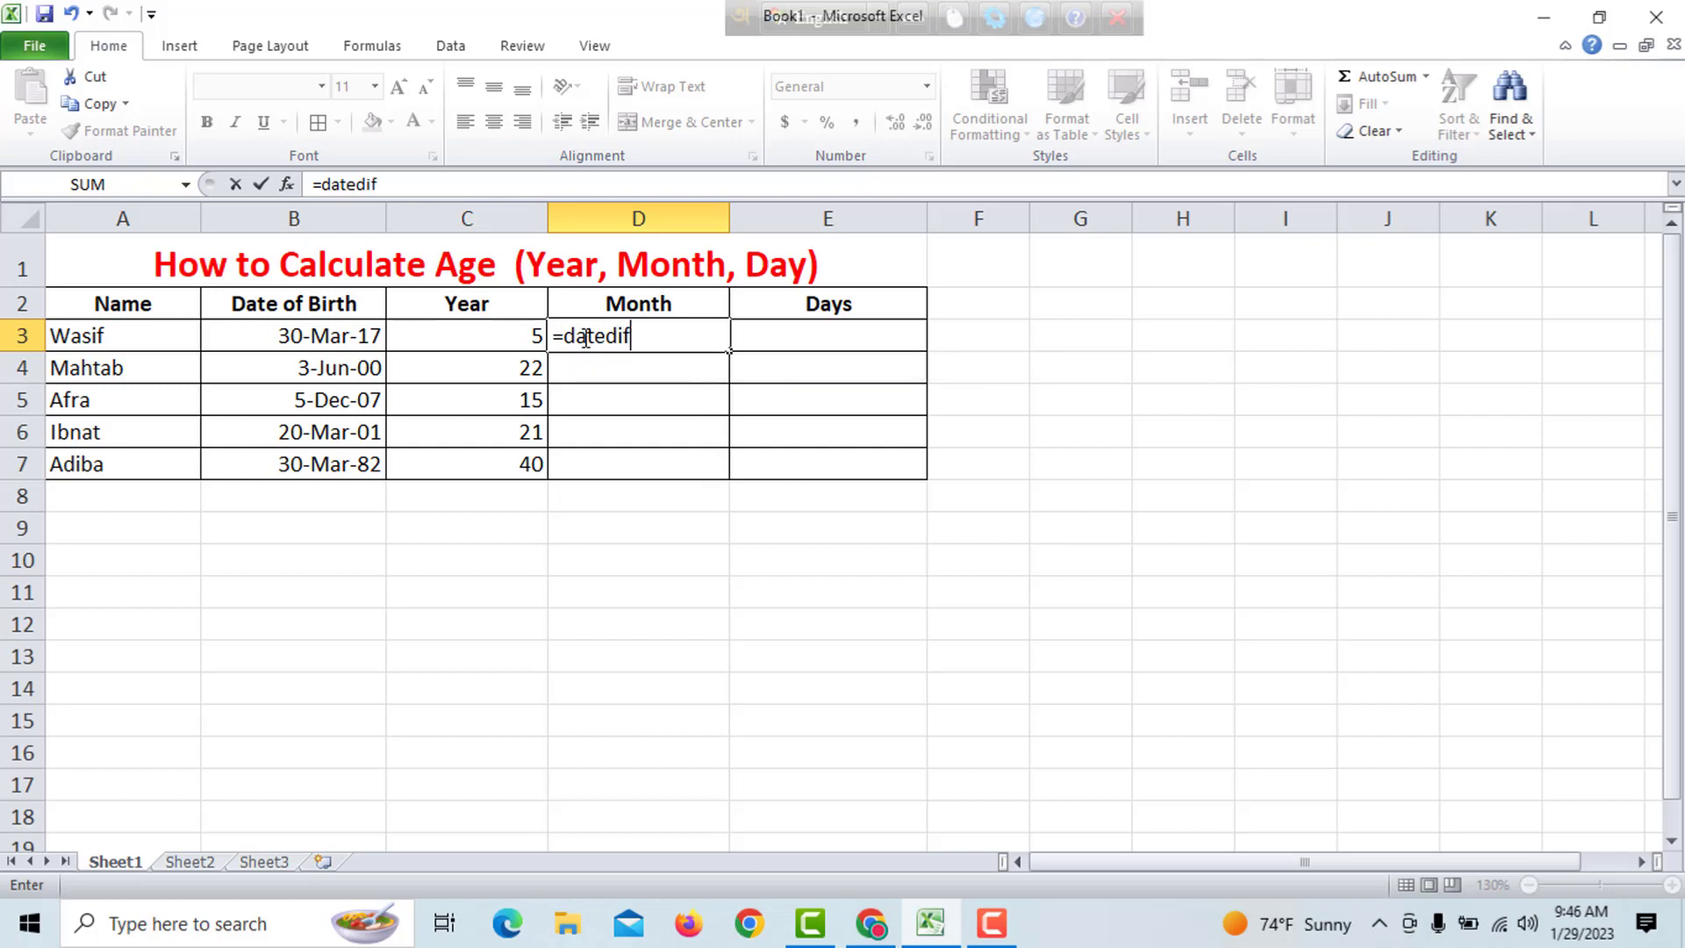
type("(")
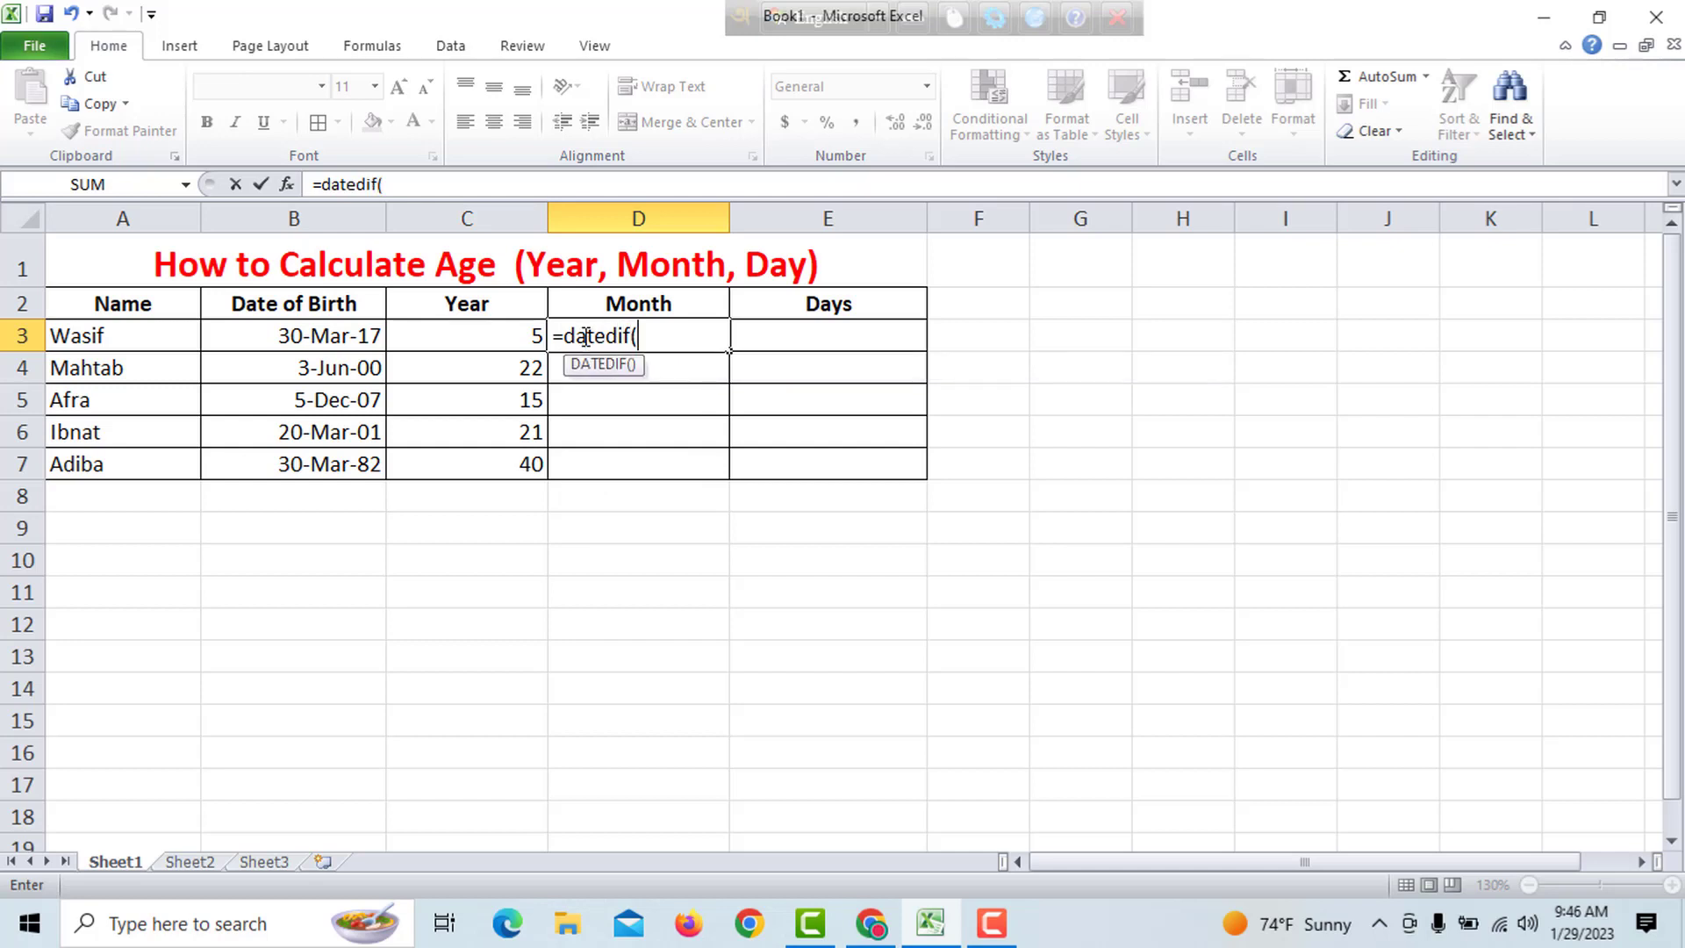
left_click(352, 342)
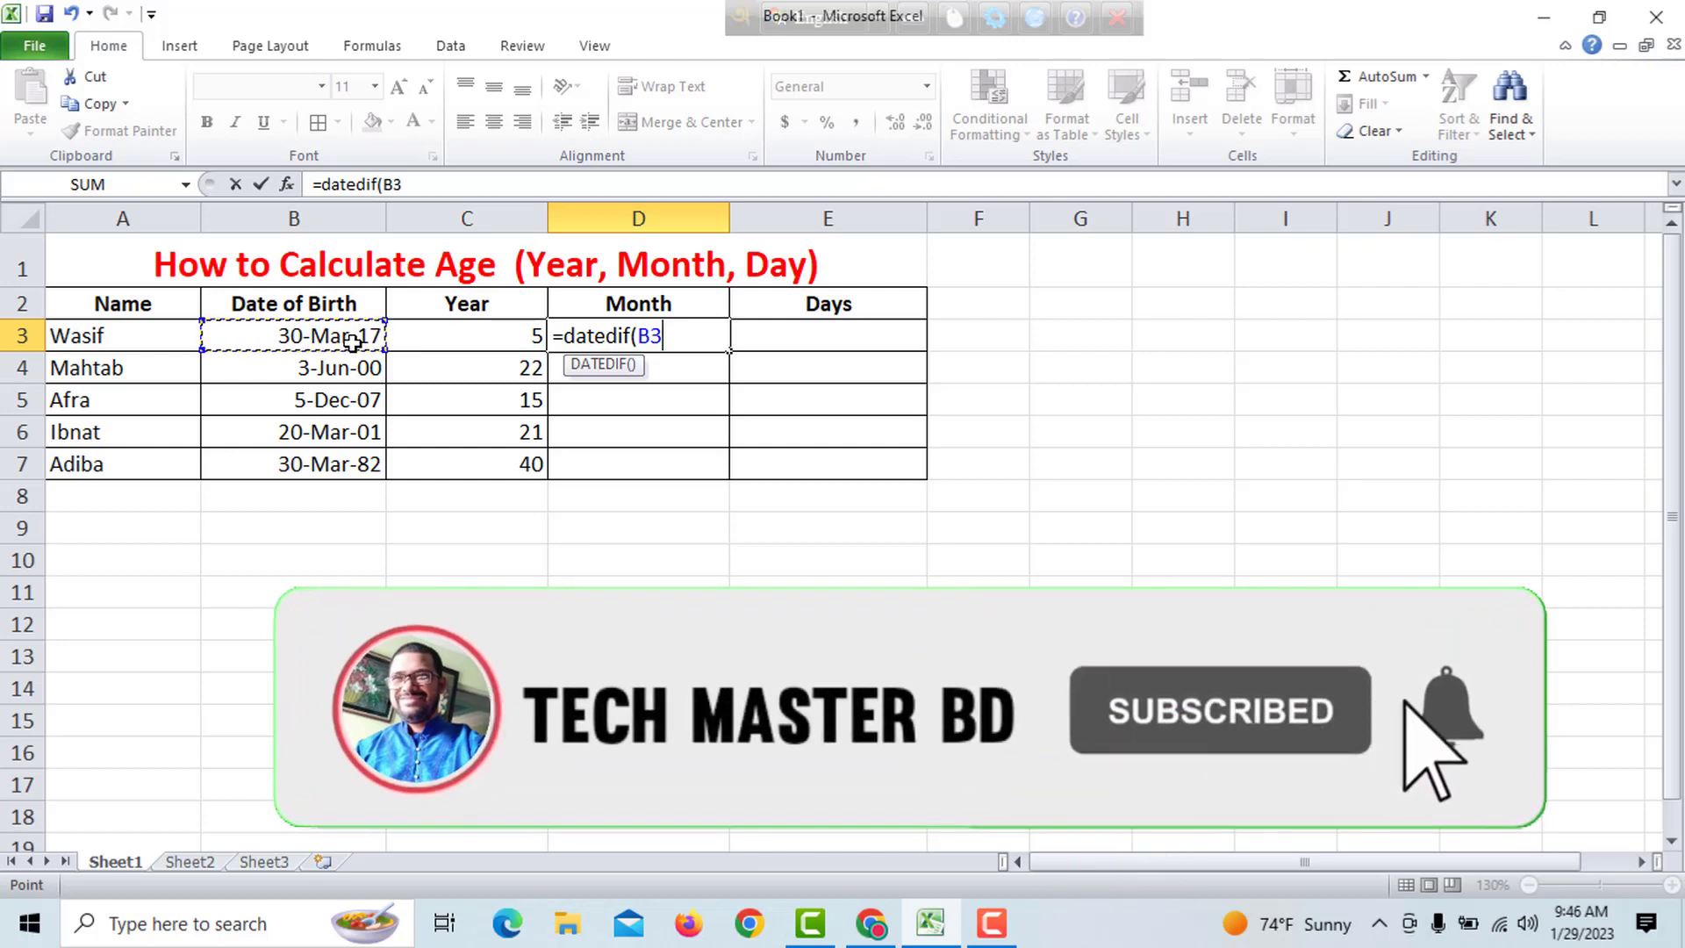
type(",")
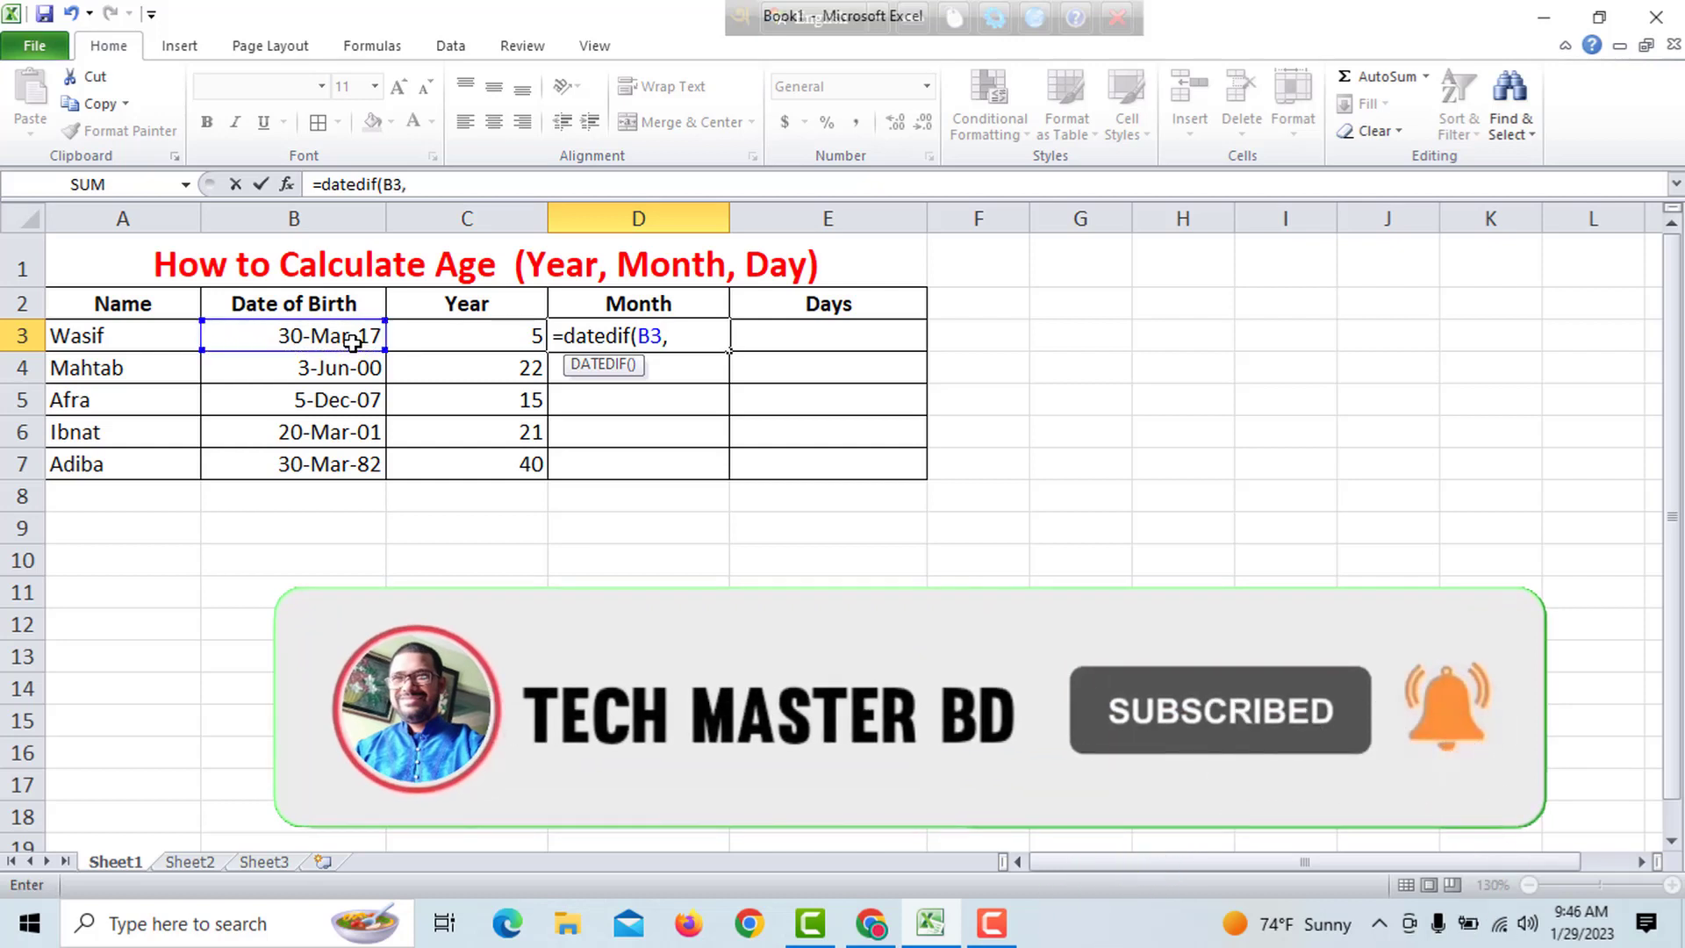
type("today")
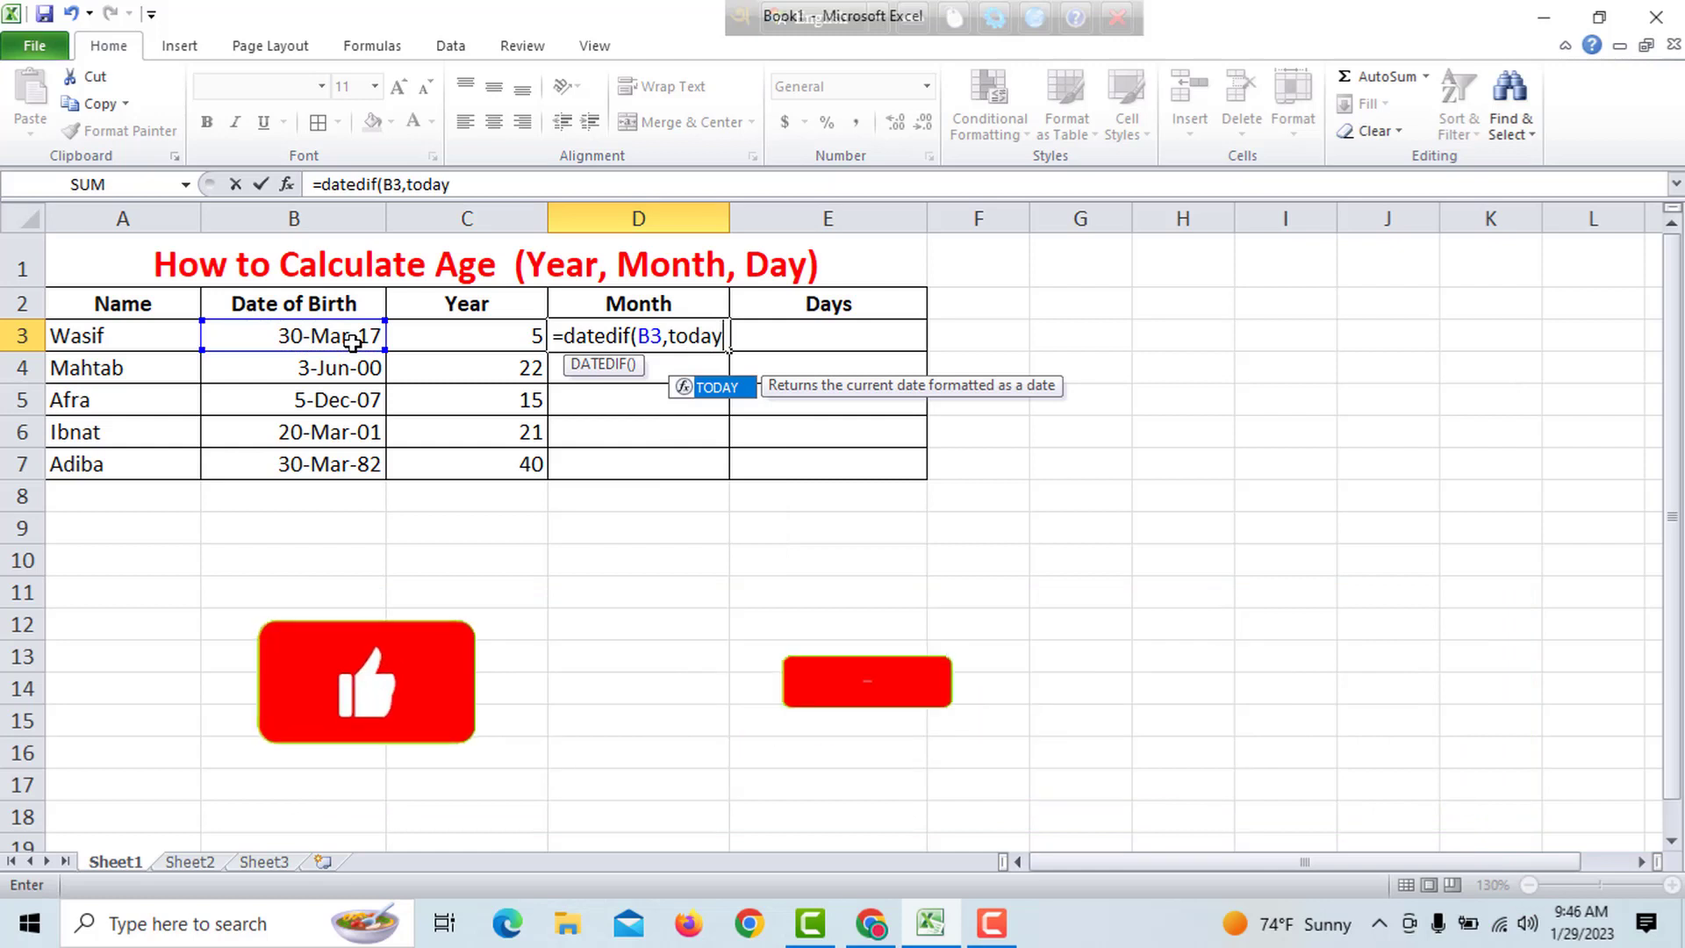
type("(")
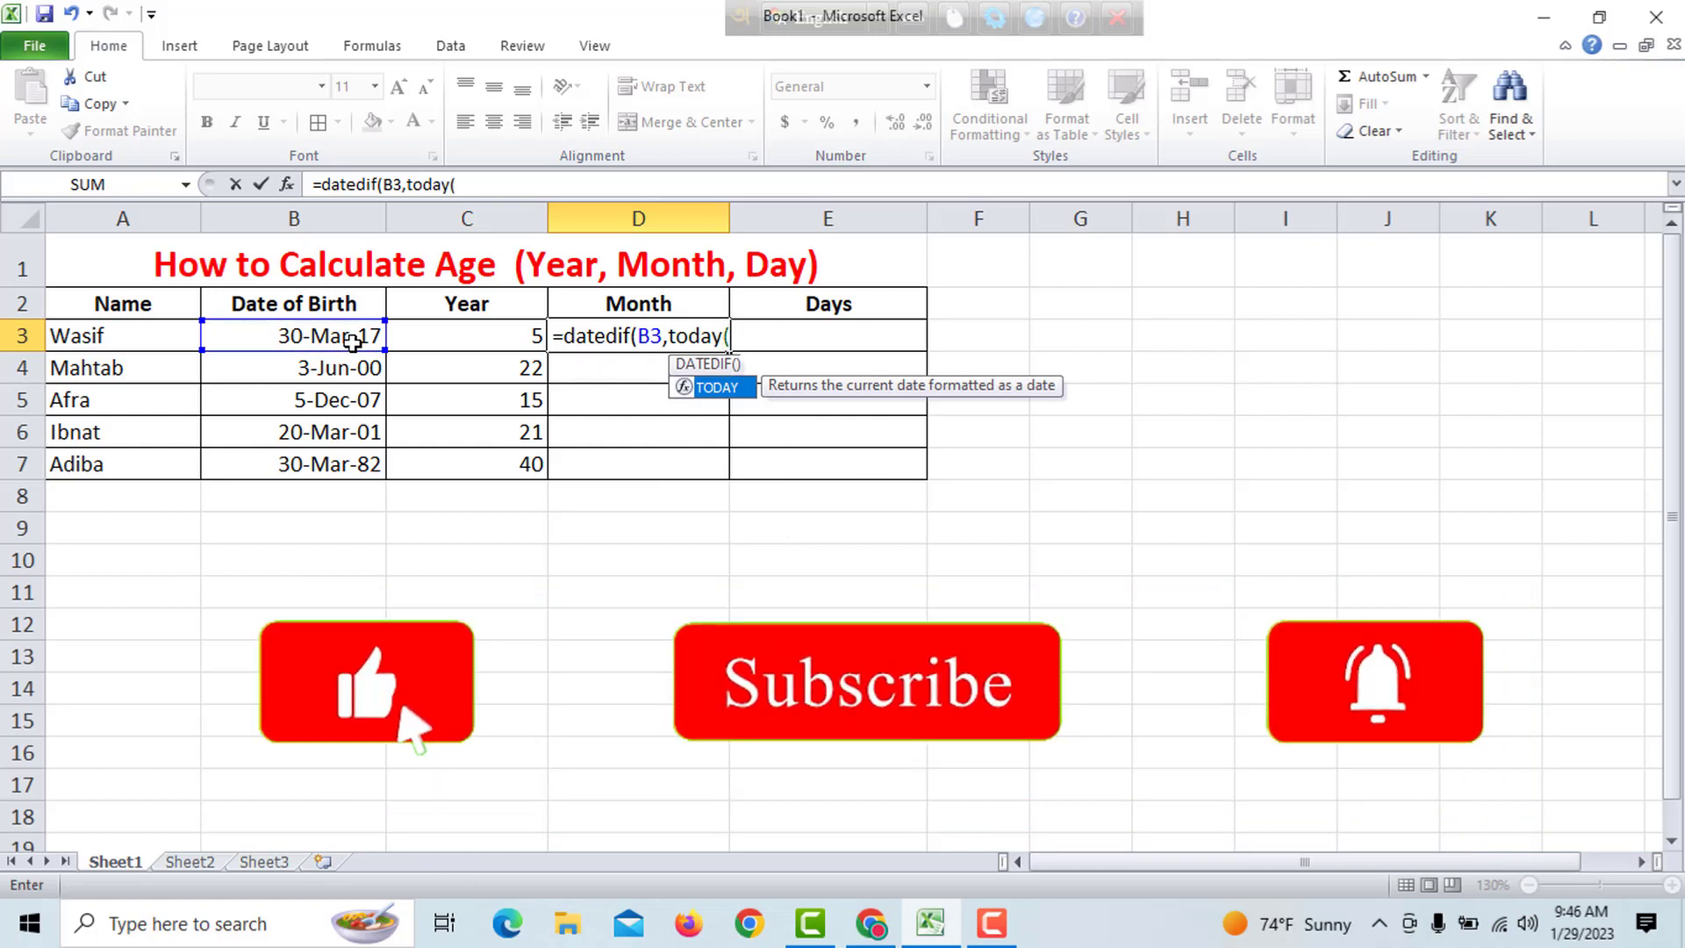
type("),")
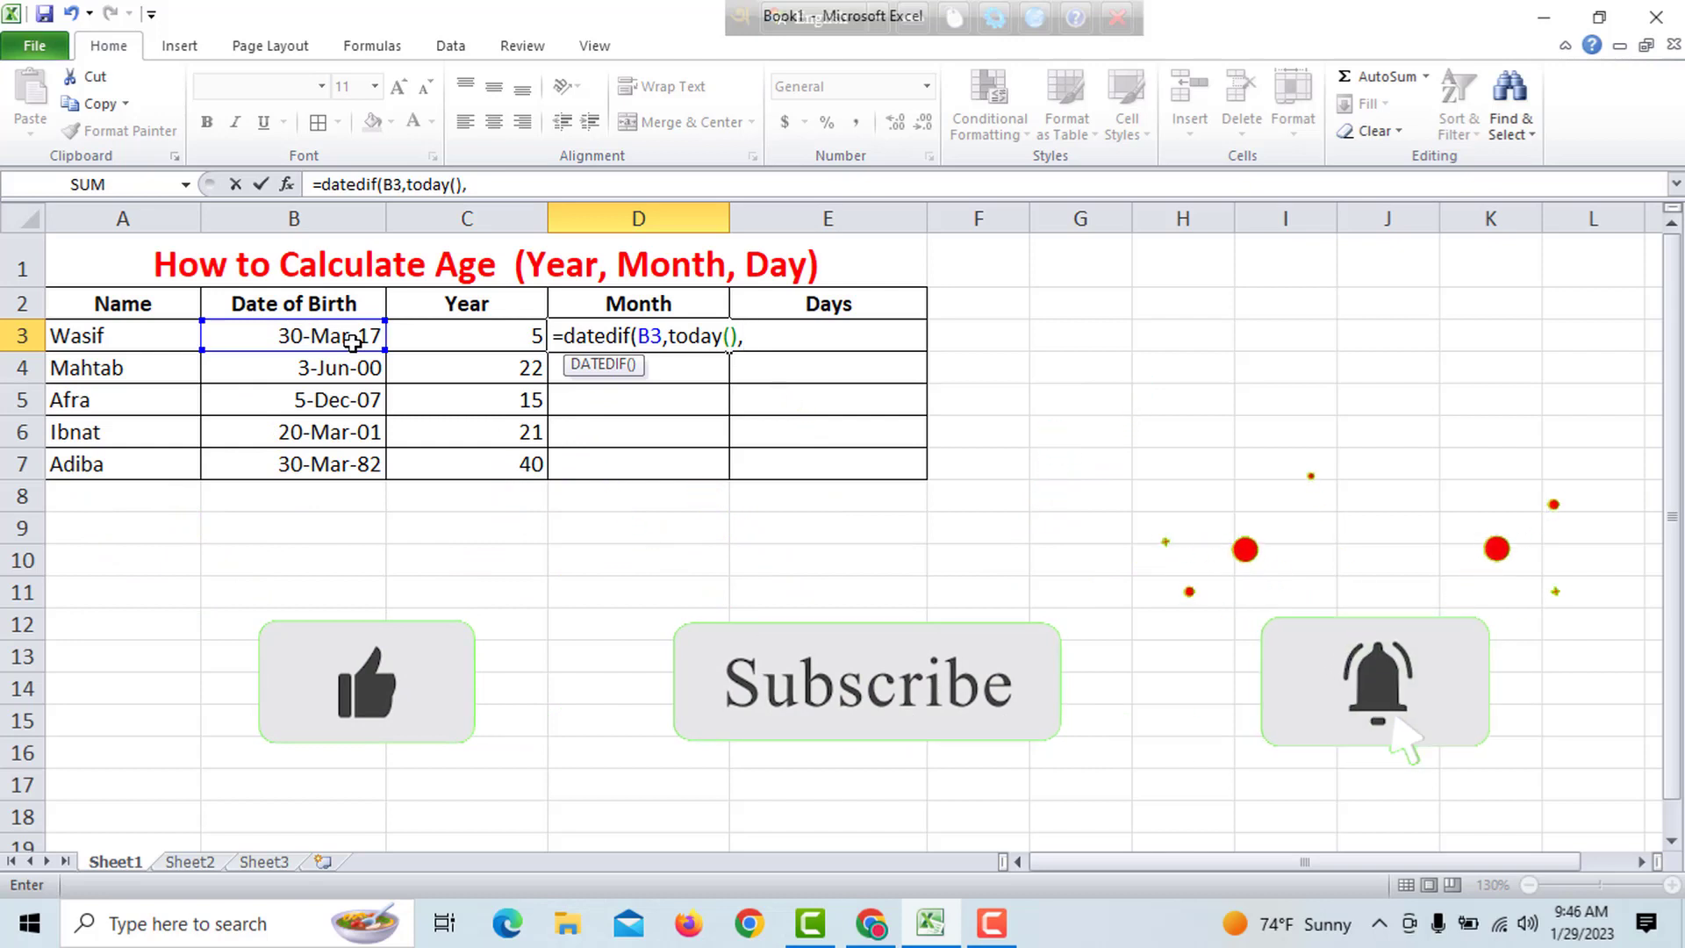
type("\"")
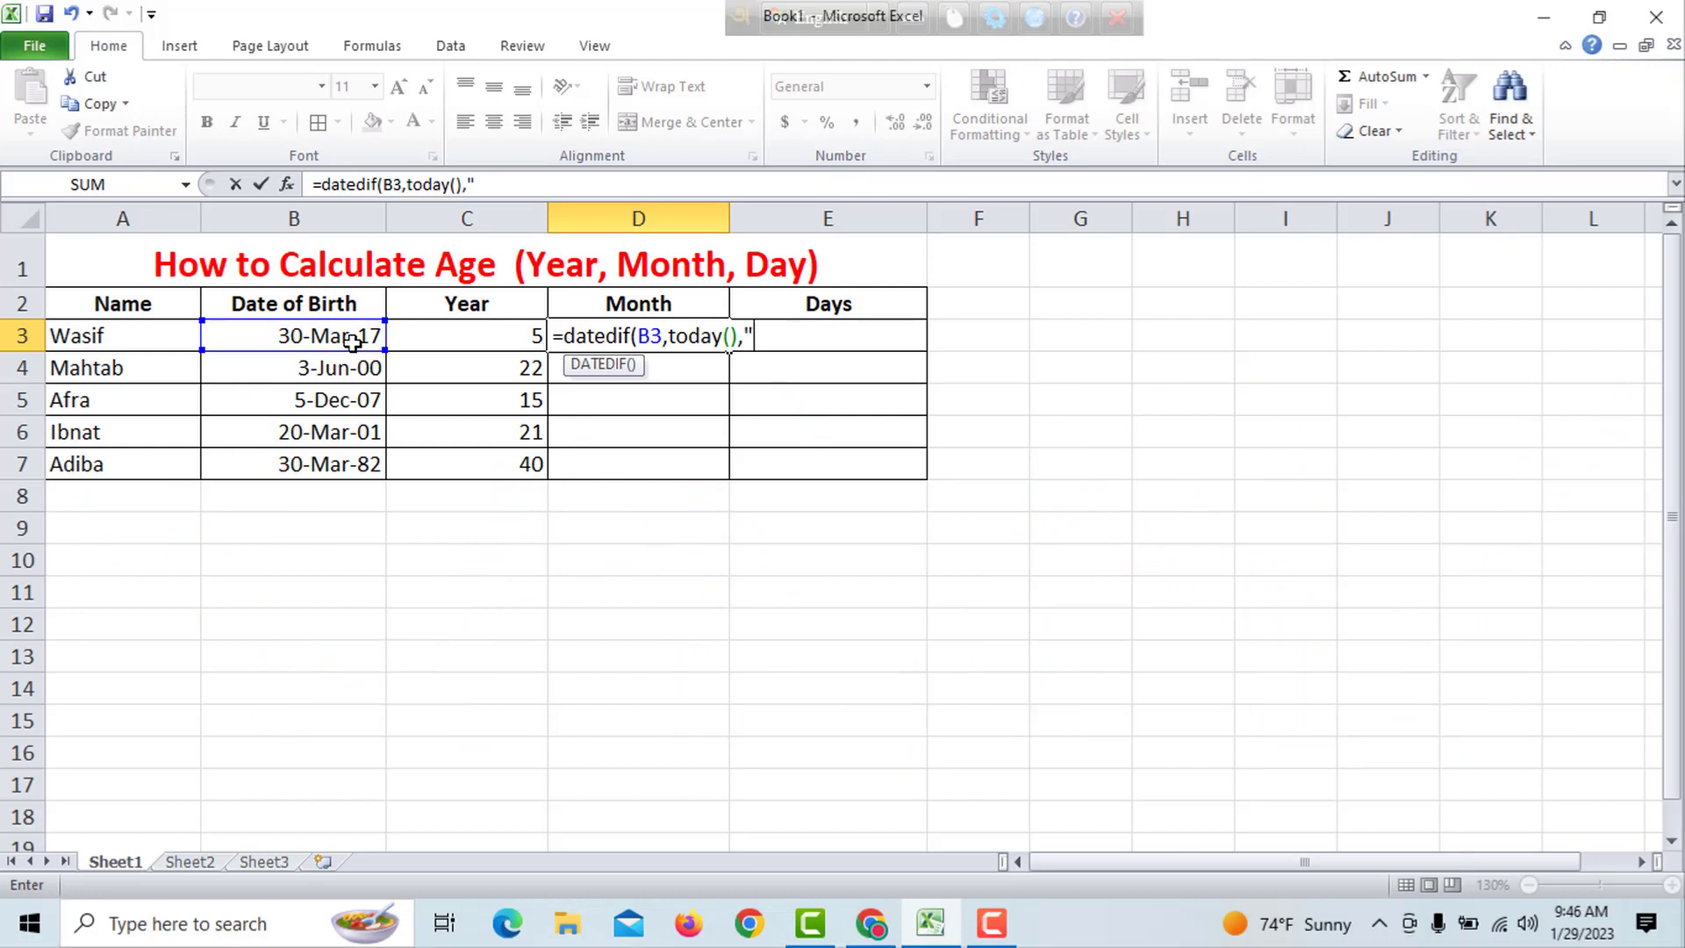
type("M\")")
key("Return")
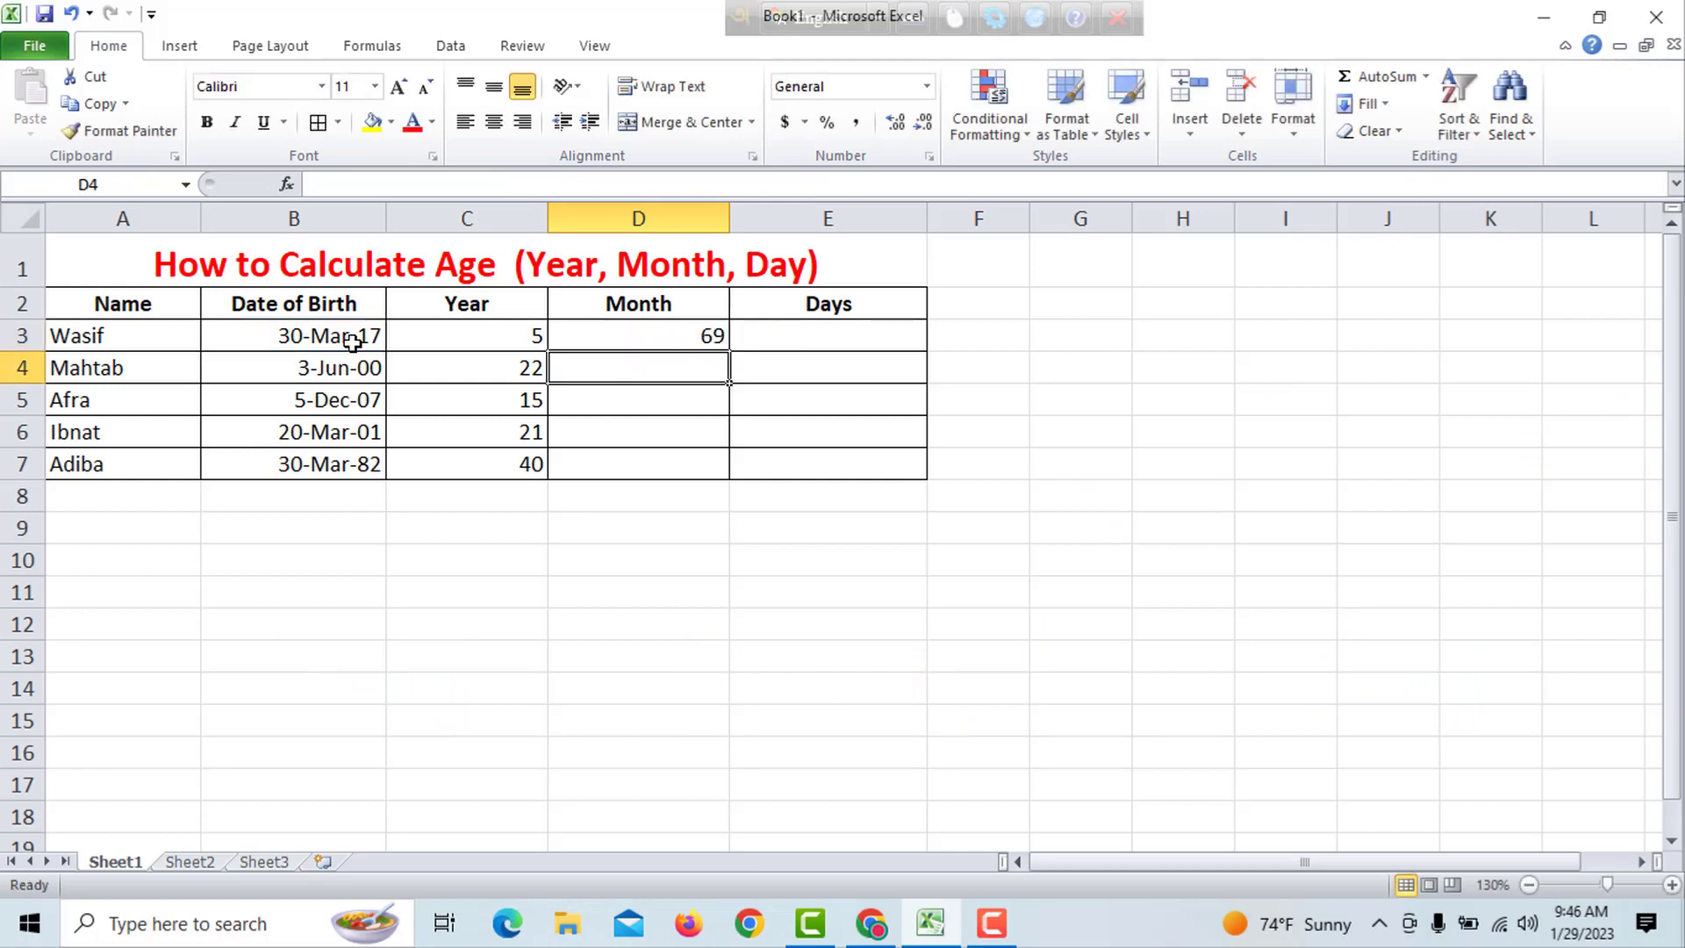
Edit D3's formula unit from "M" to "YM" so it shows 9 leftover months.
left_click(646, 336)
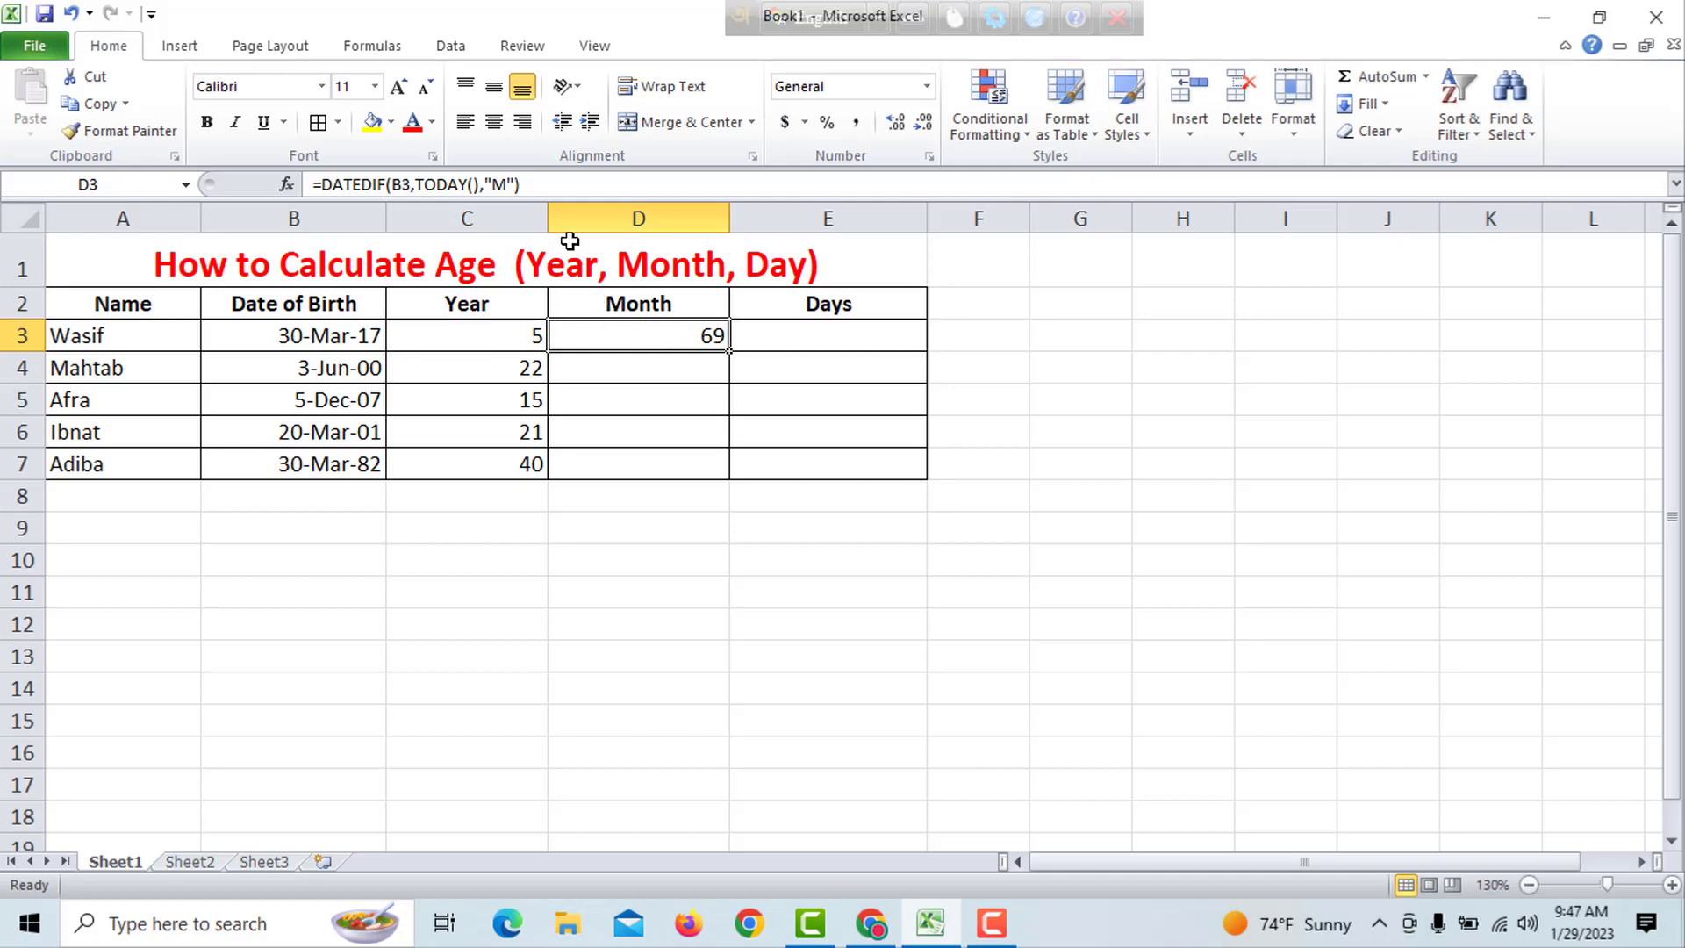
left_click(497, 184)
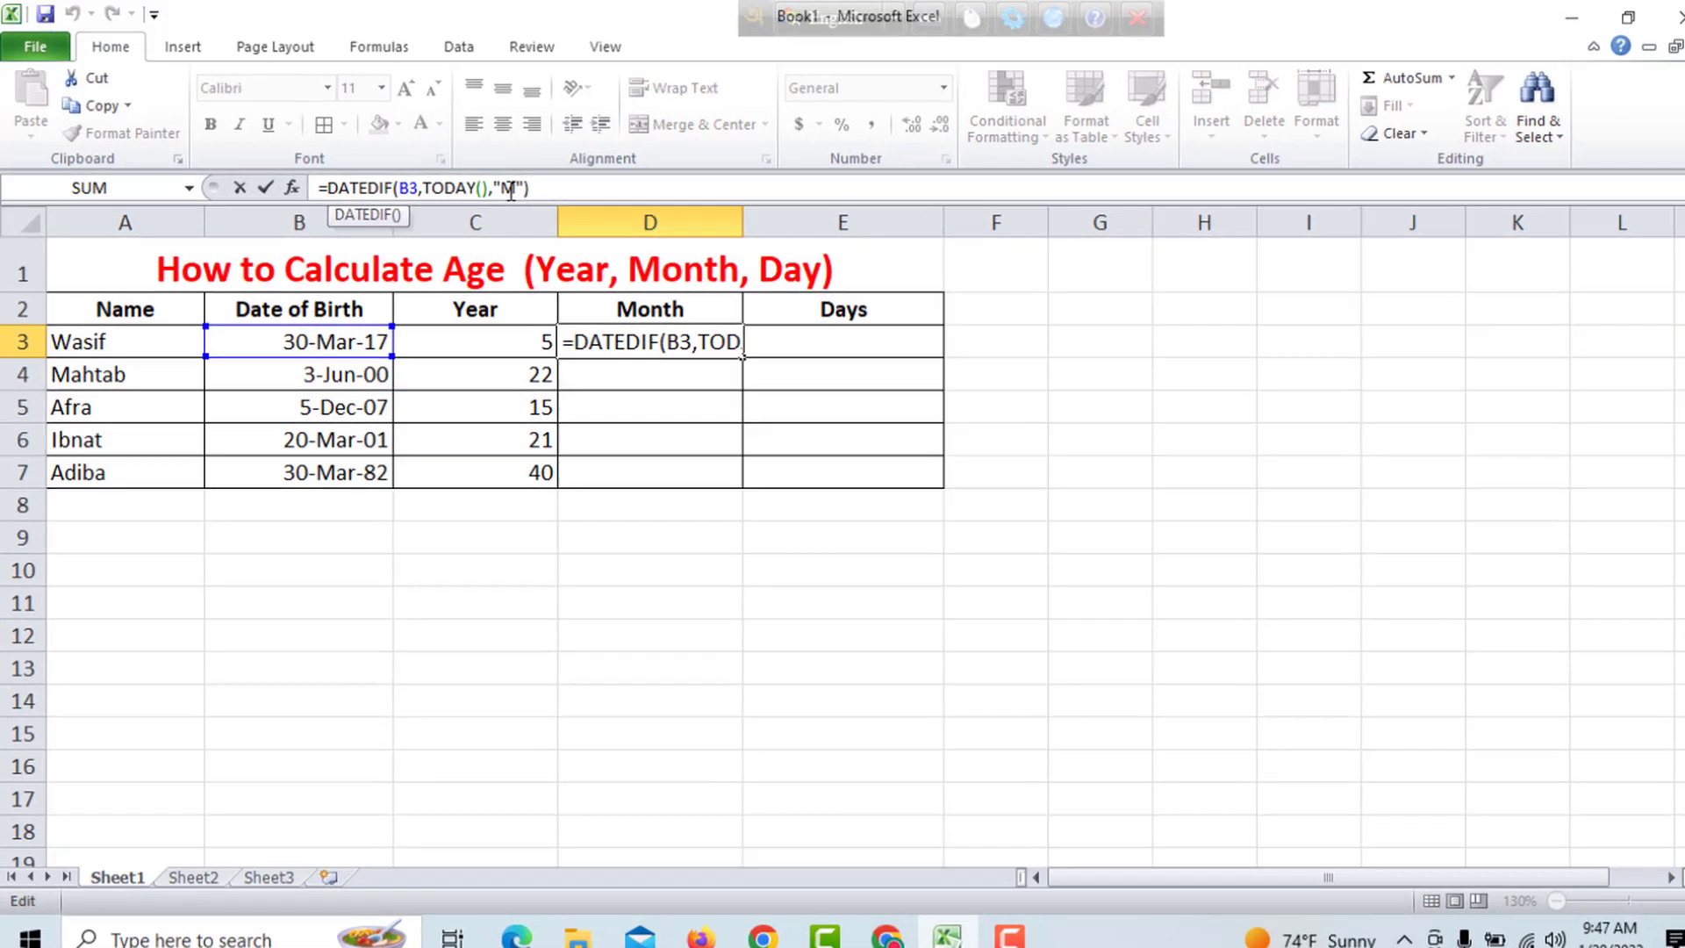
type("Y")
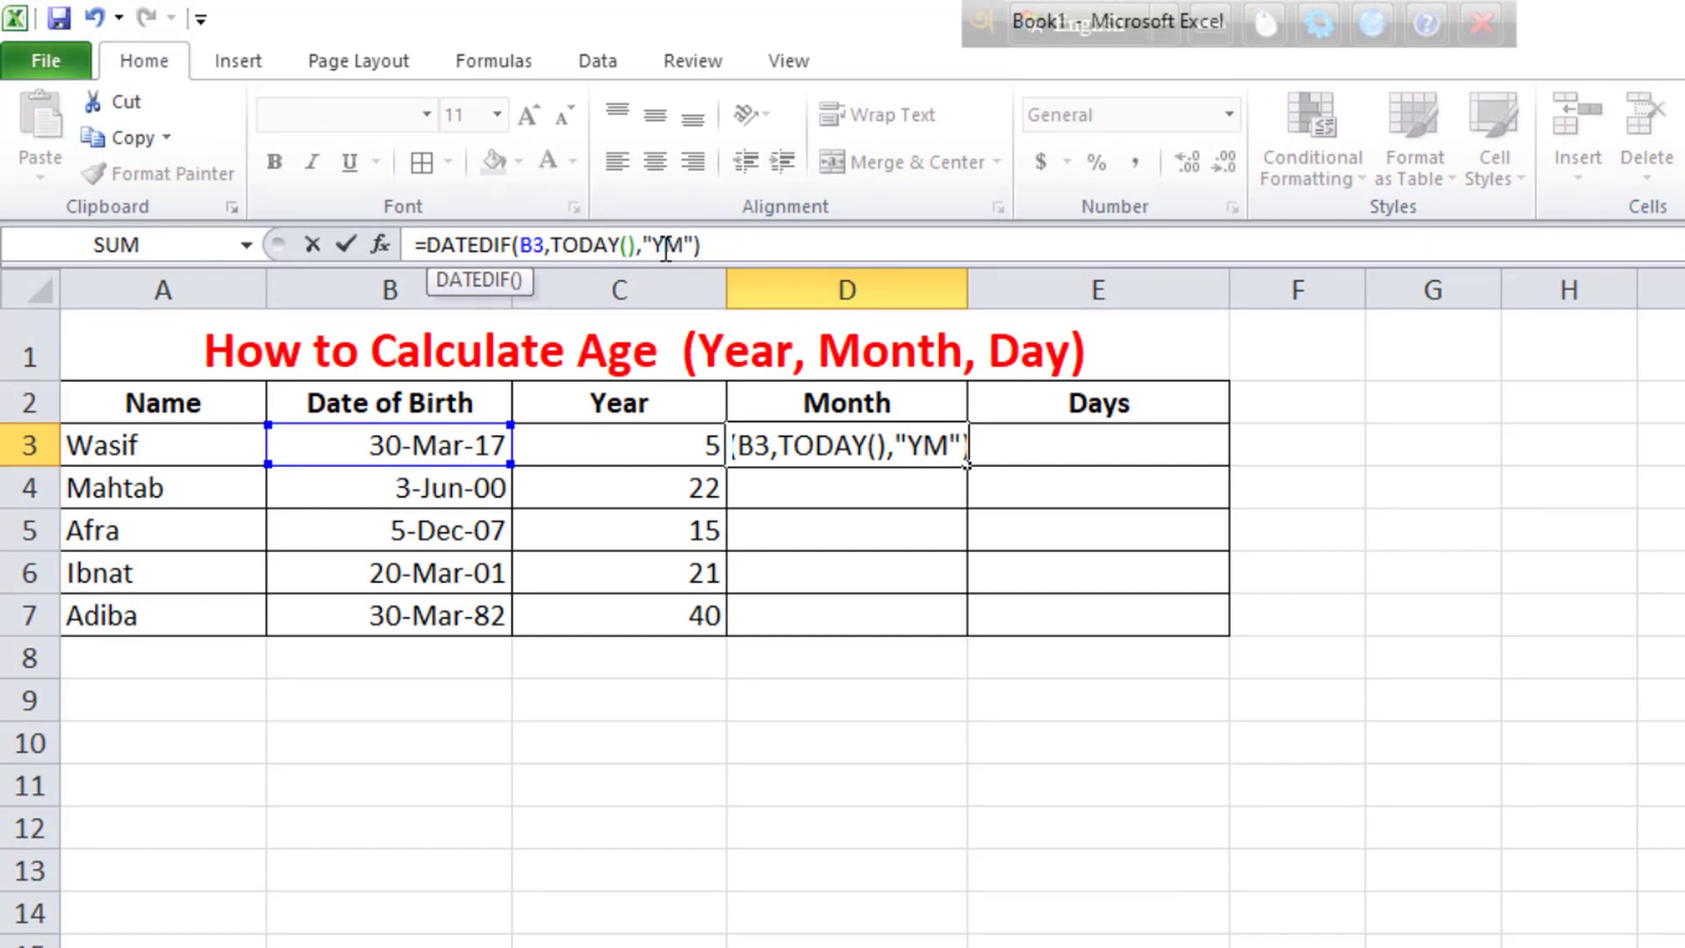
key("Return")
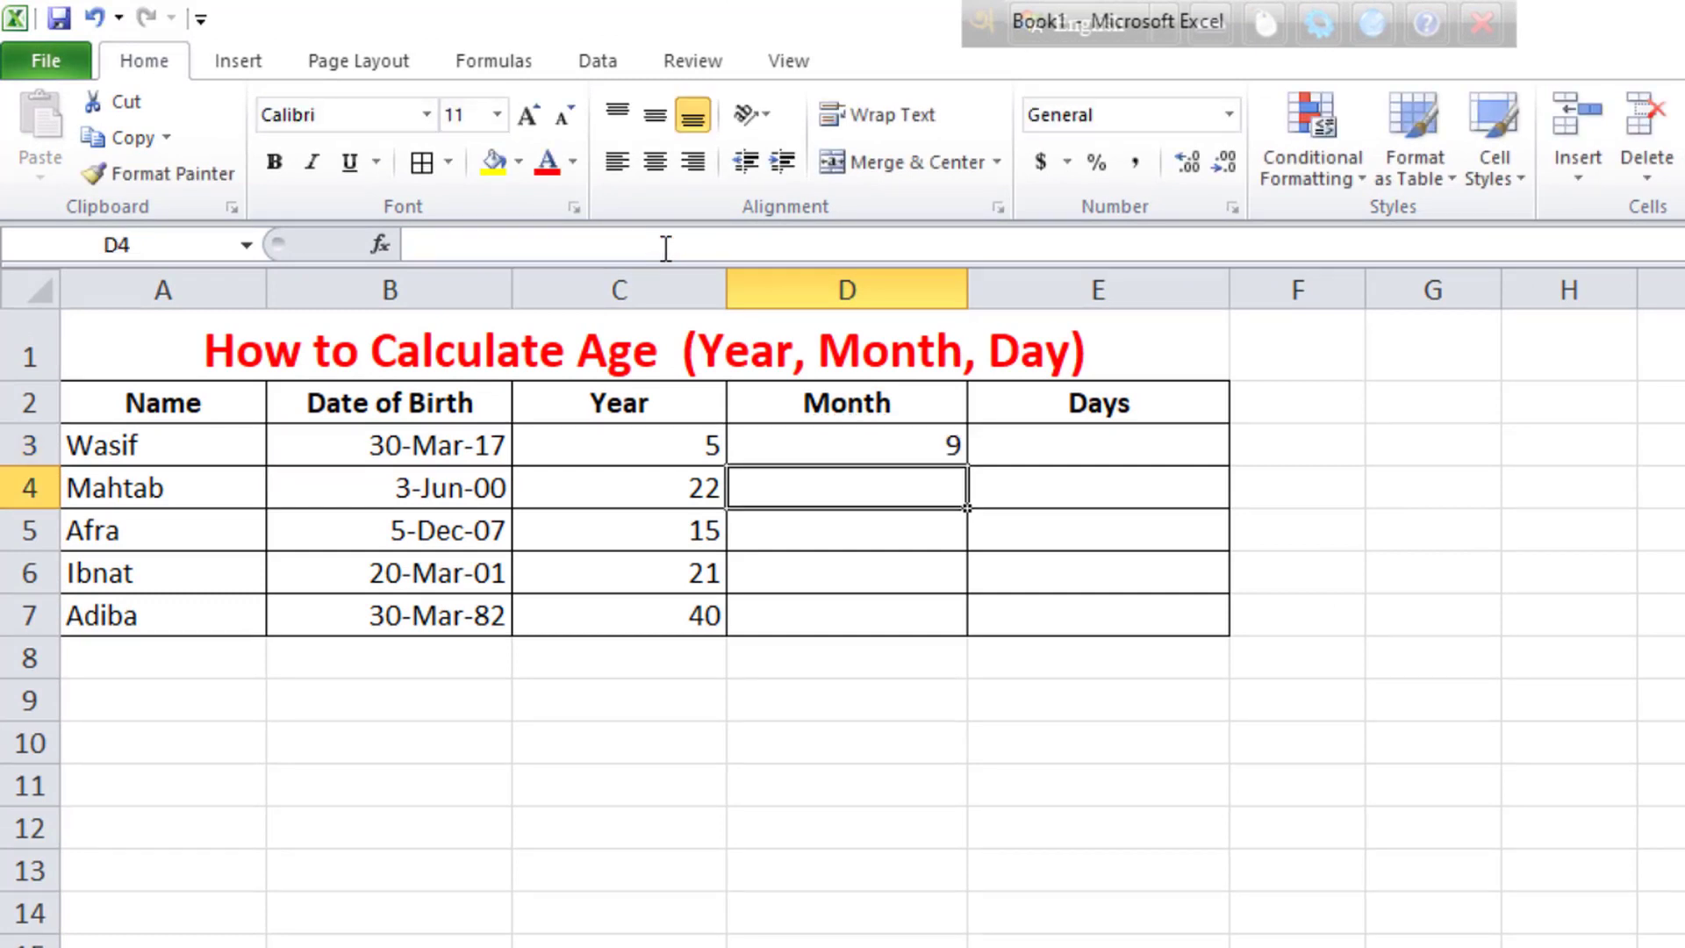
left_click(881, 444)
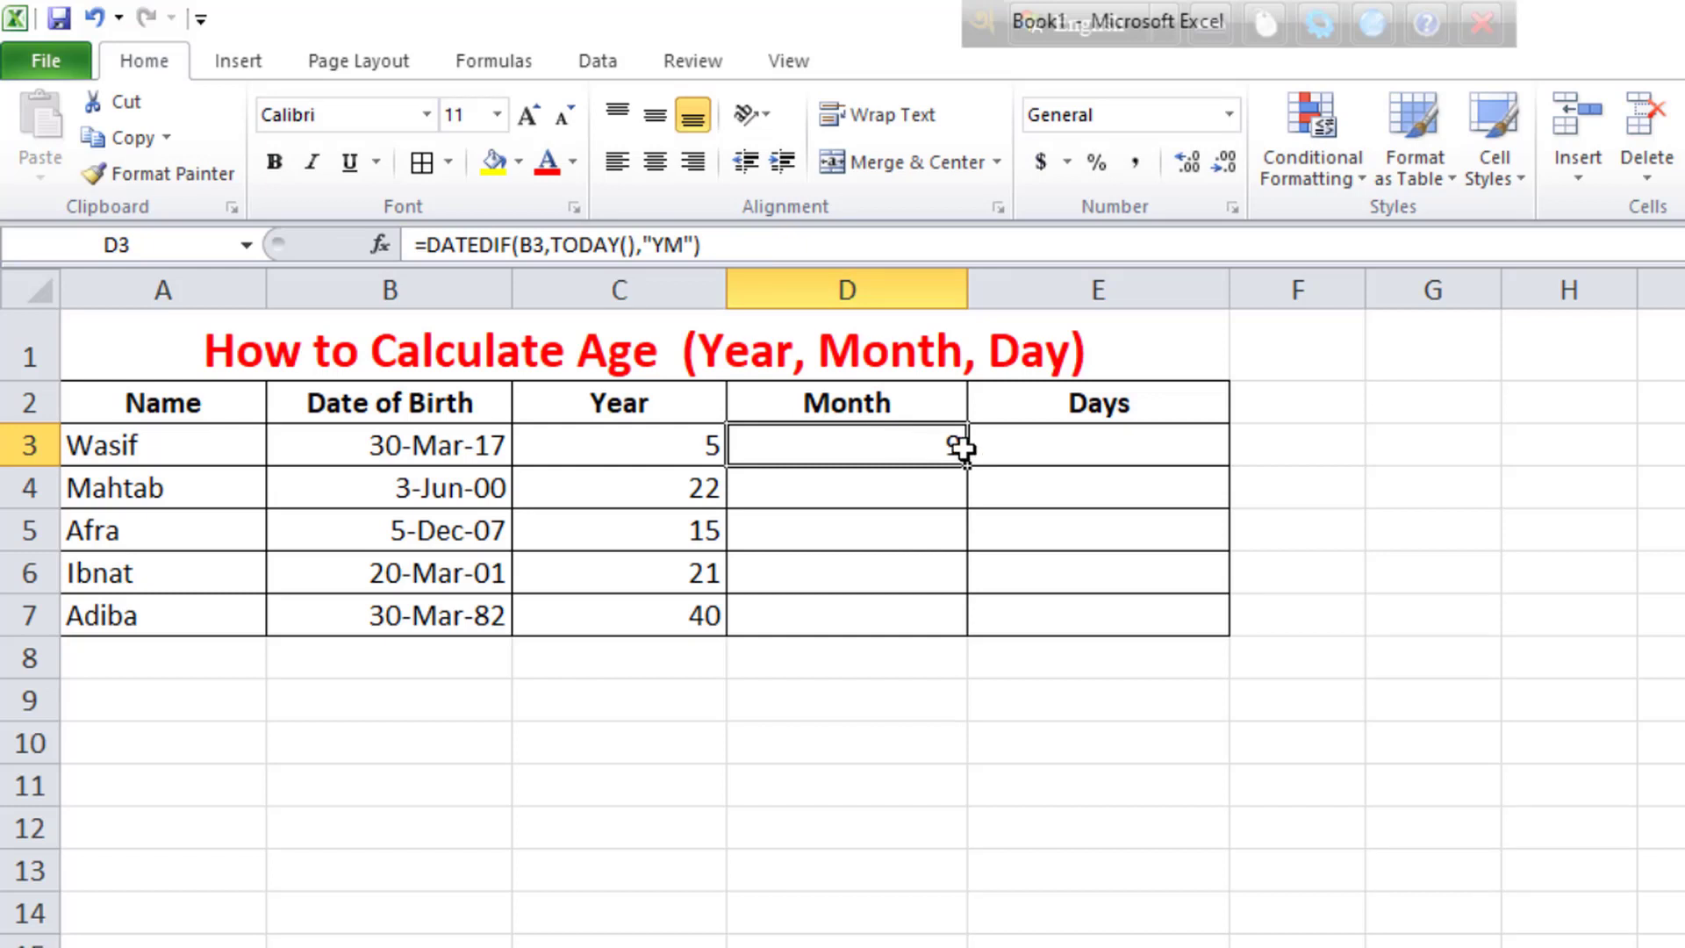
Enter =DATEDIF(B3,TODAY(),"D") in E3 to show 2131 total days.
left_click(1123, 446)
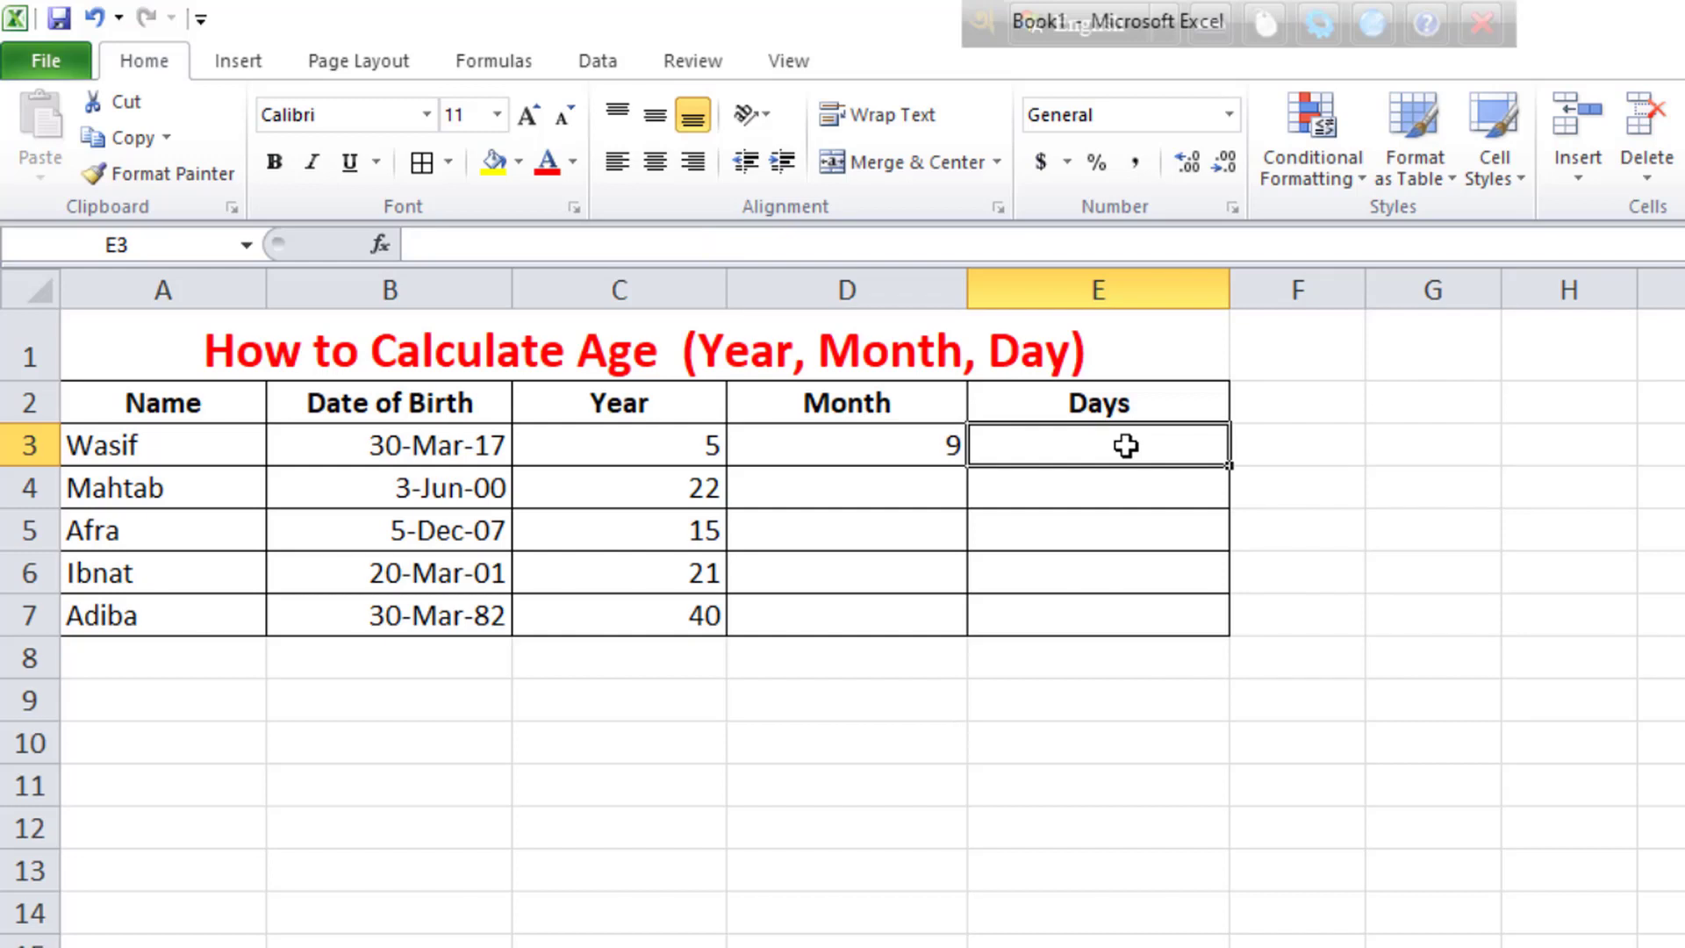
type("=")
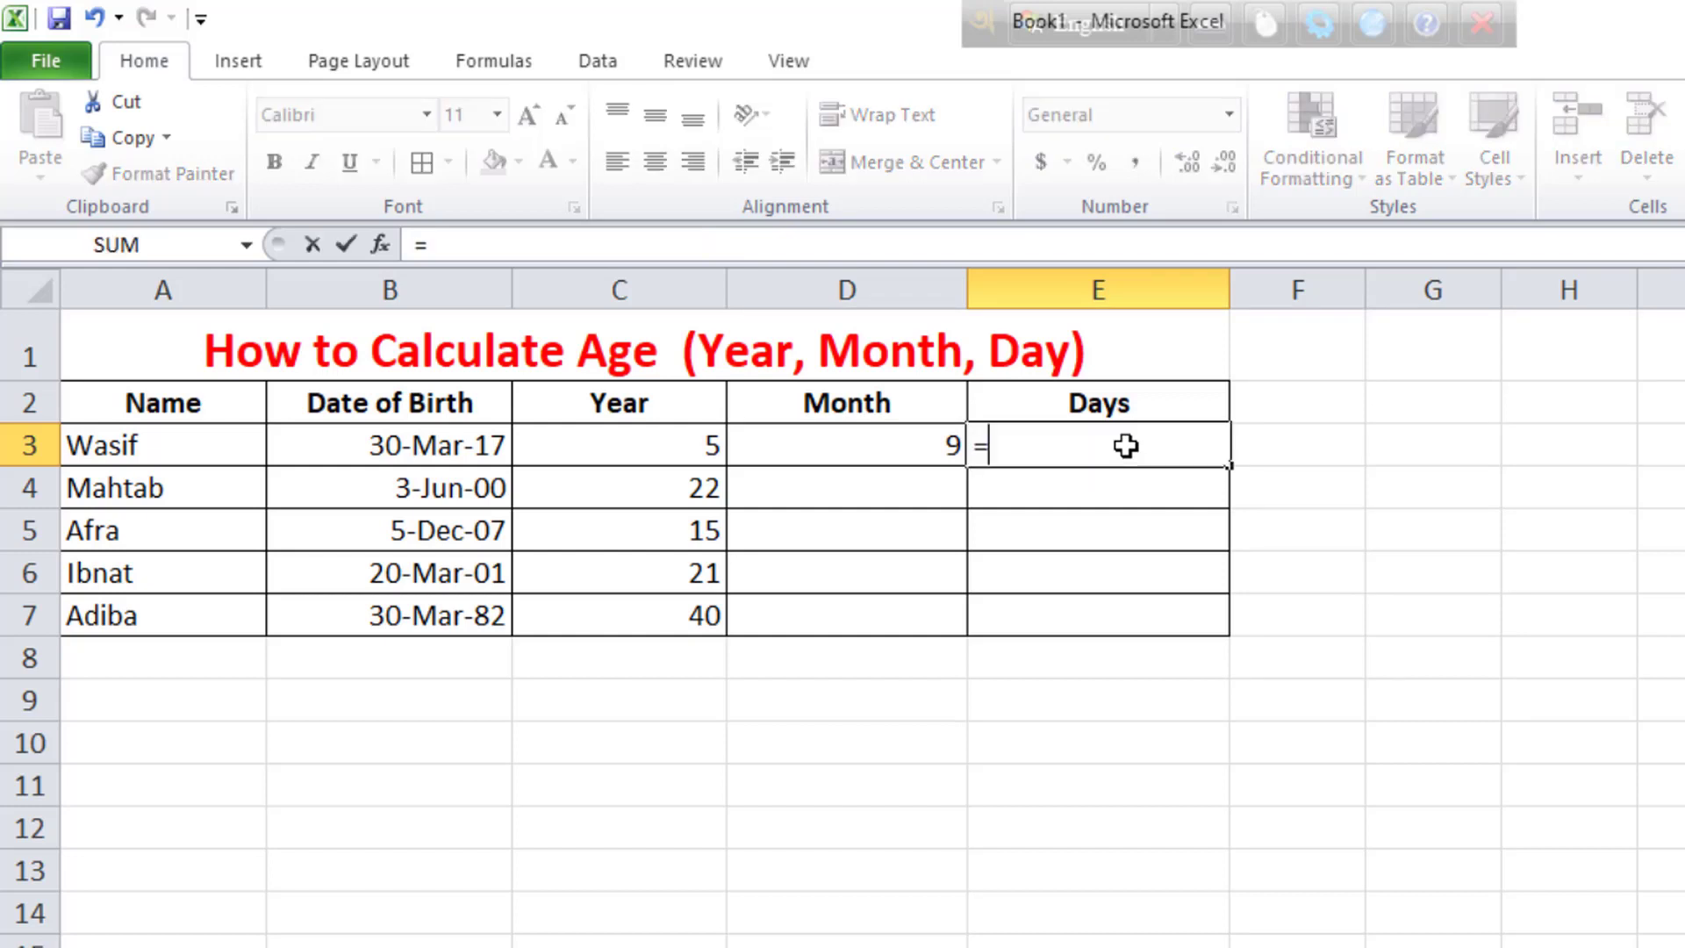
type("date")
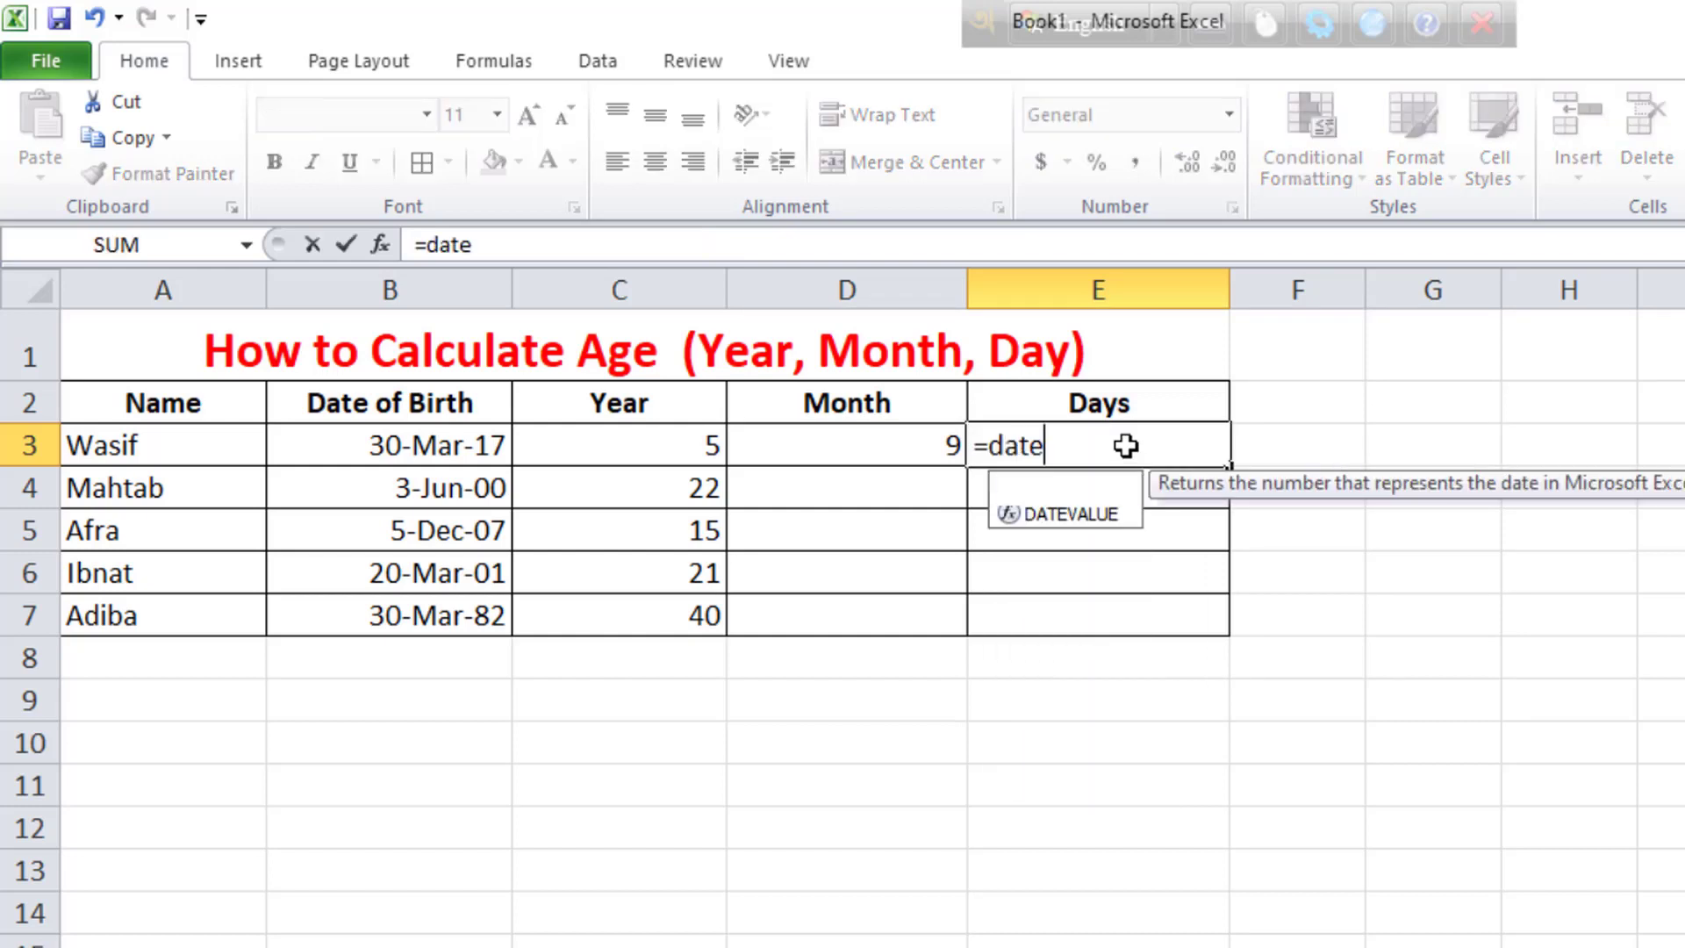
type("dif(")
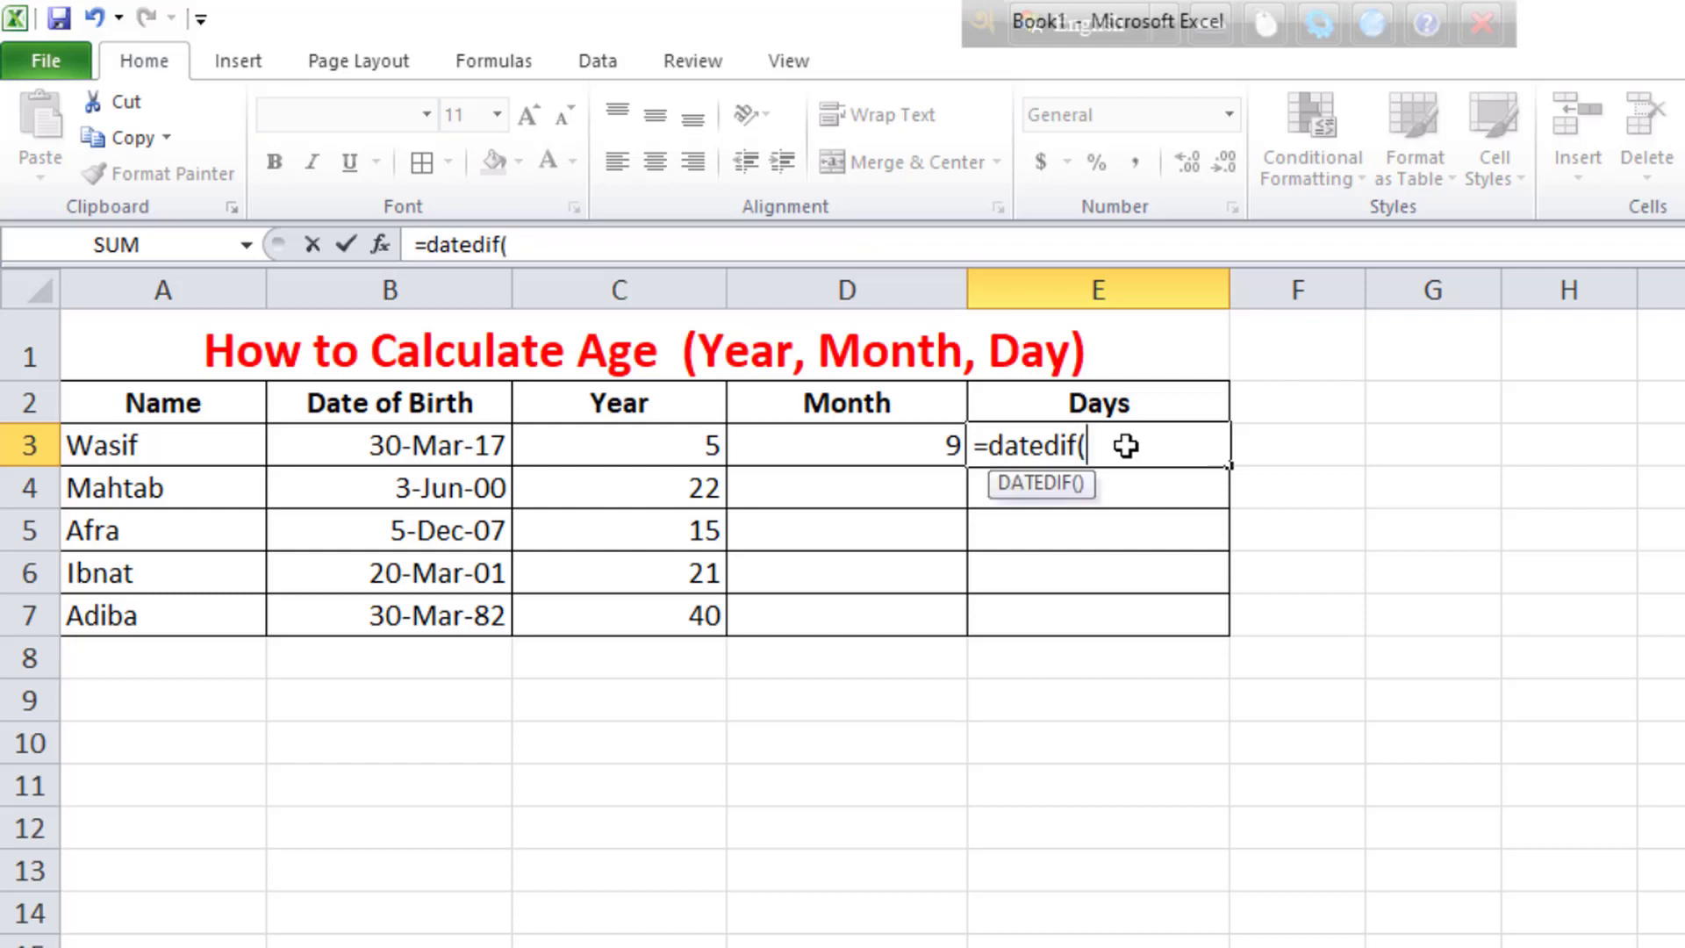
left_click(509, 448)
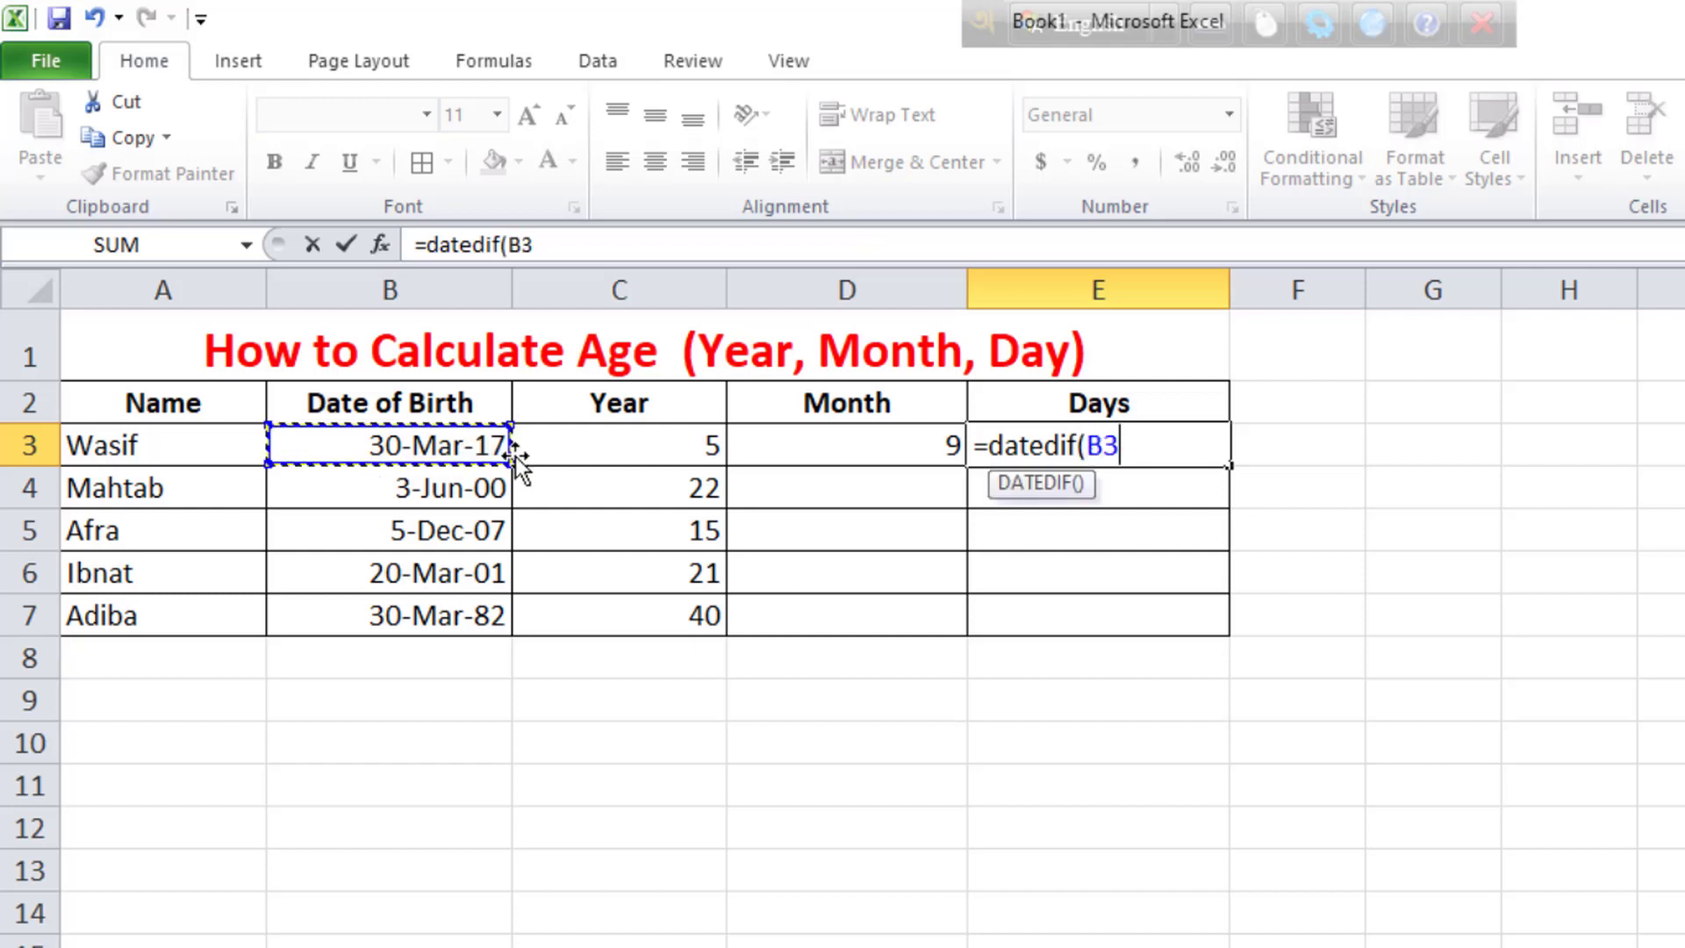
type(",")
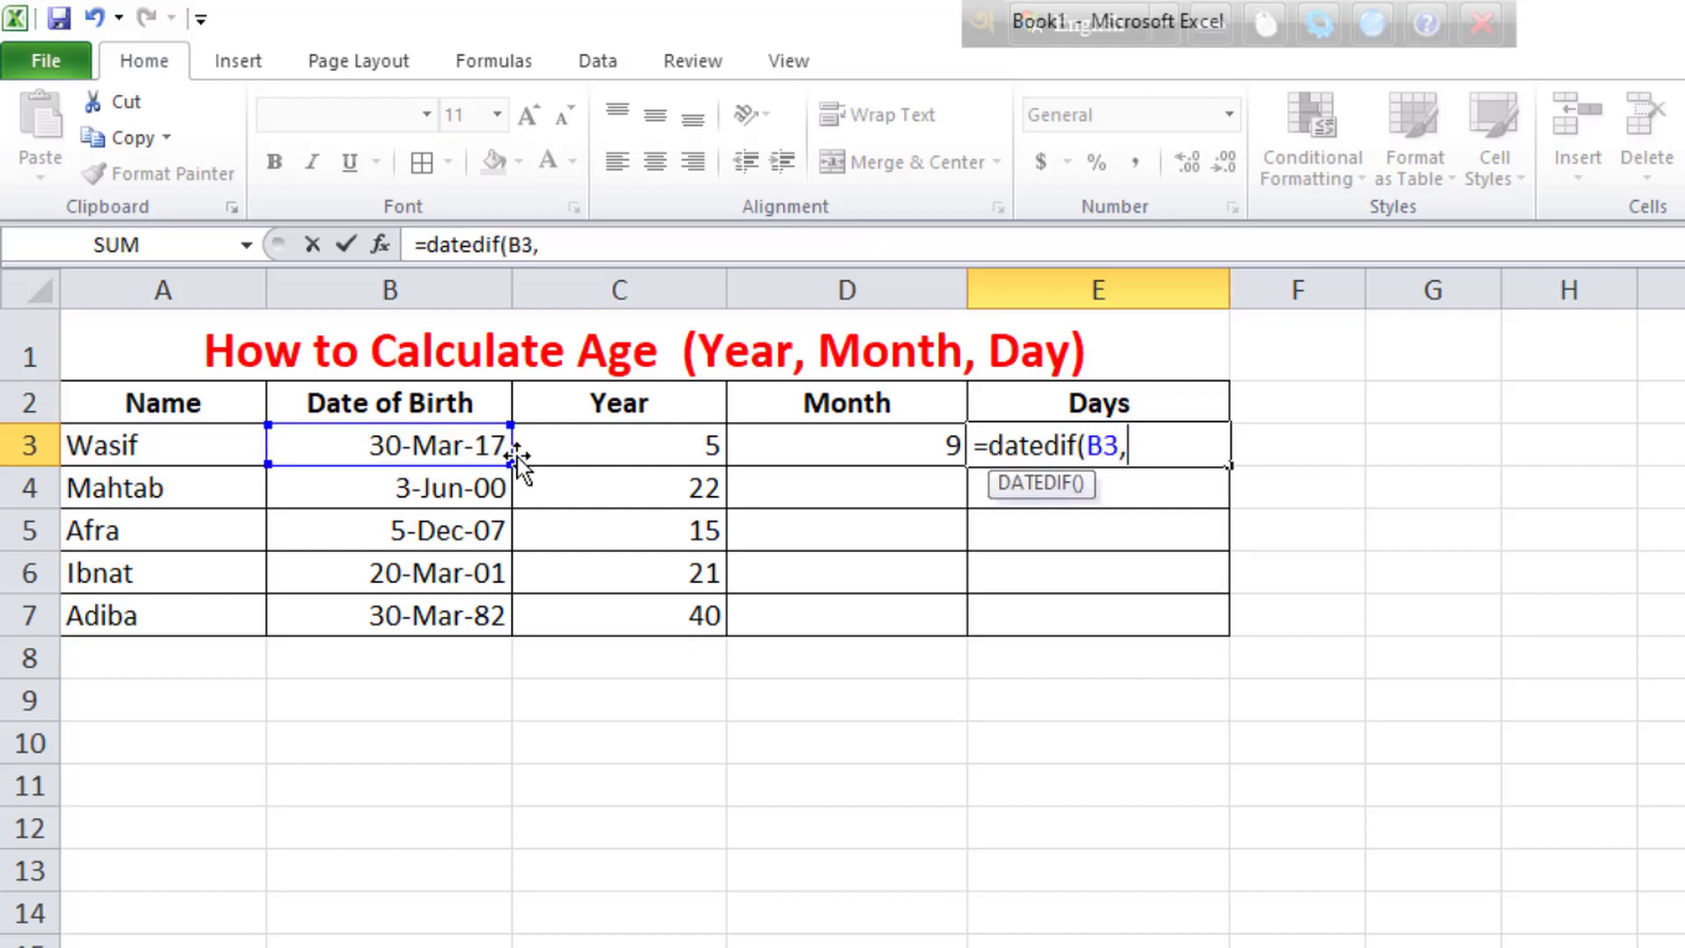
type("tod")
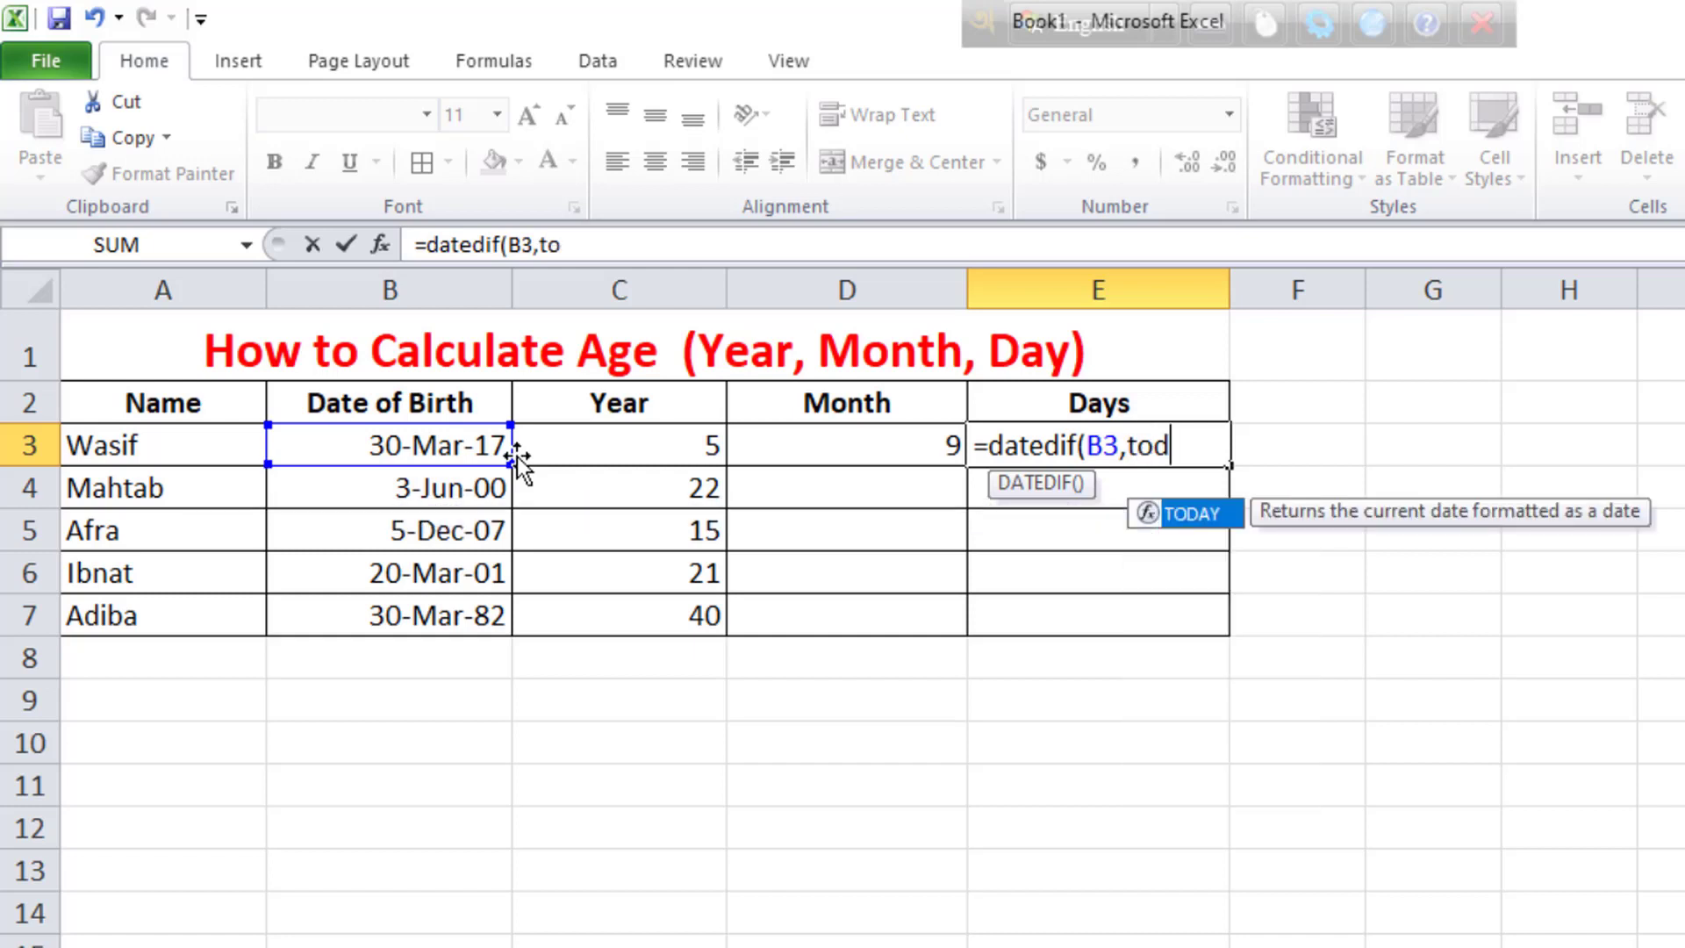
type("ay()")
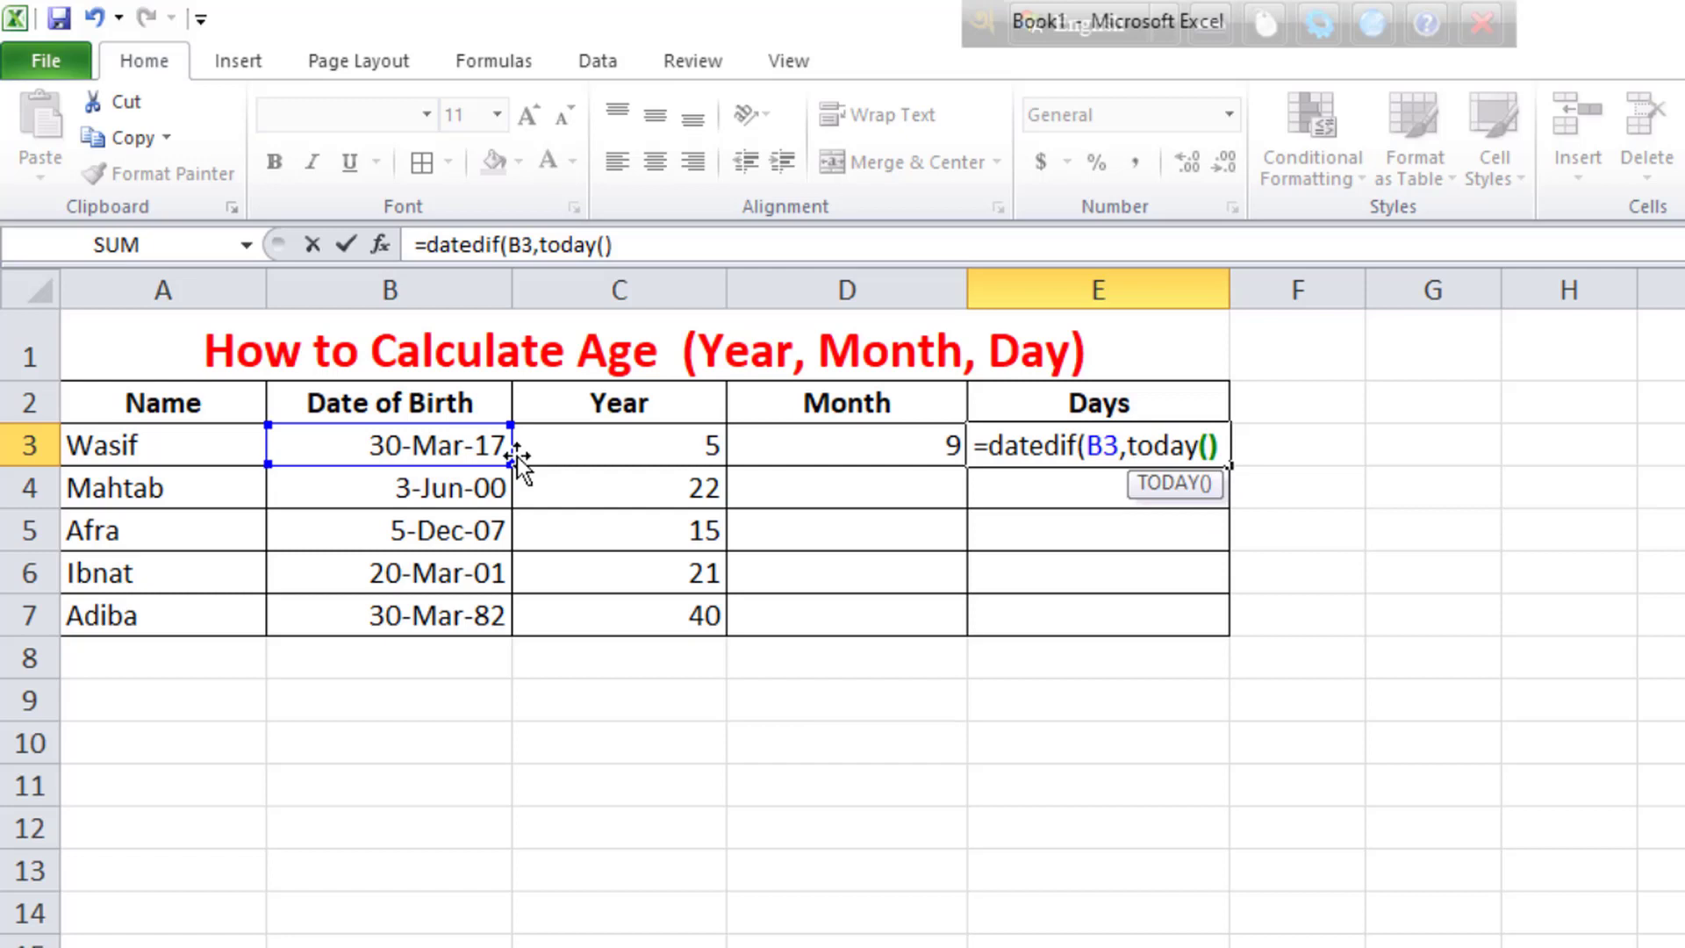
type(",")
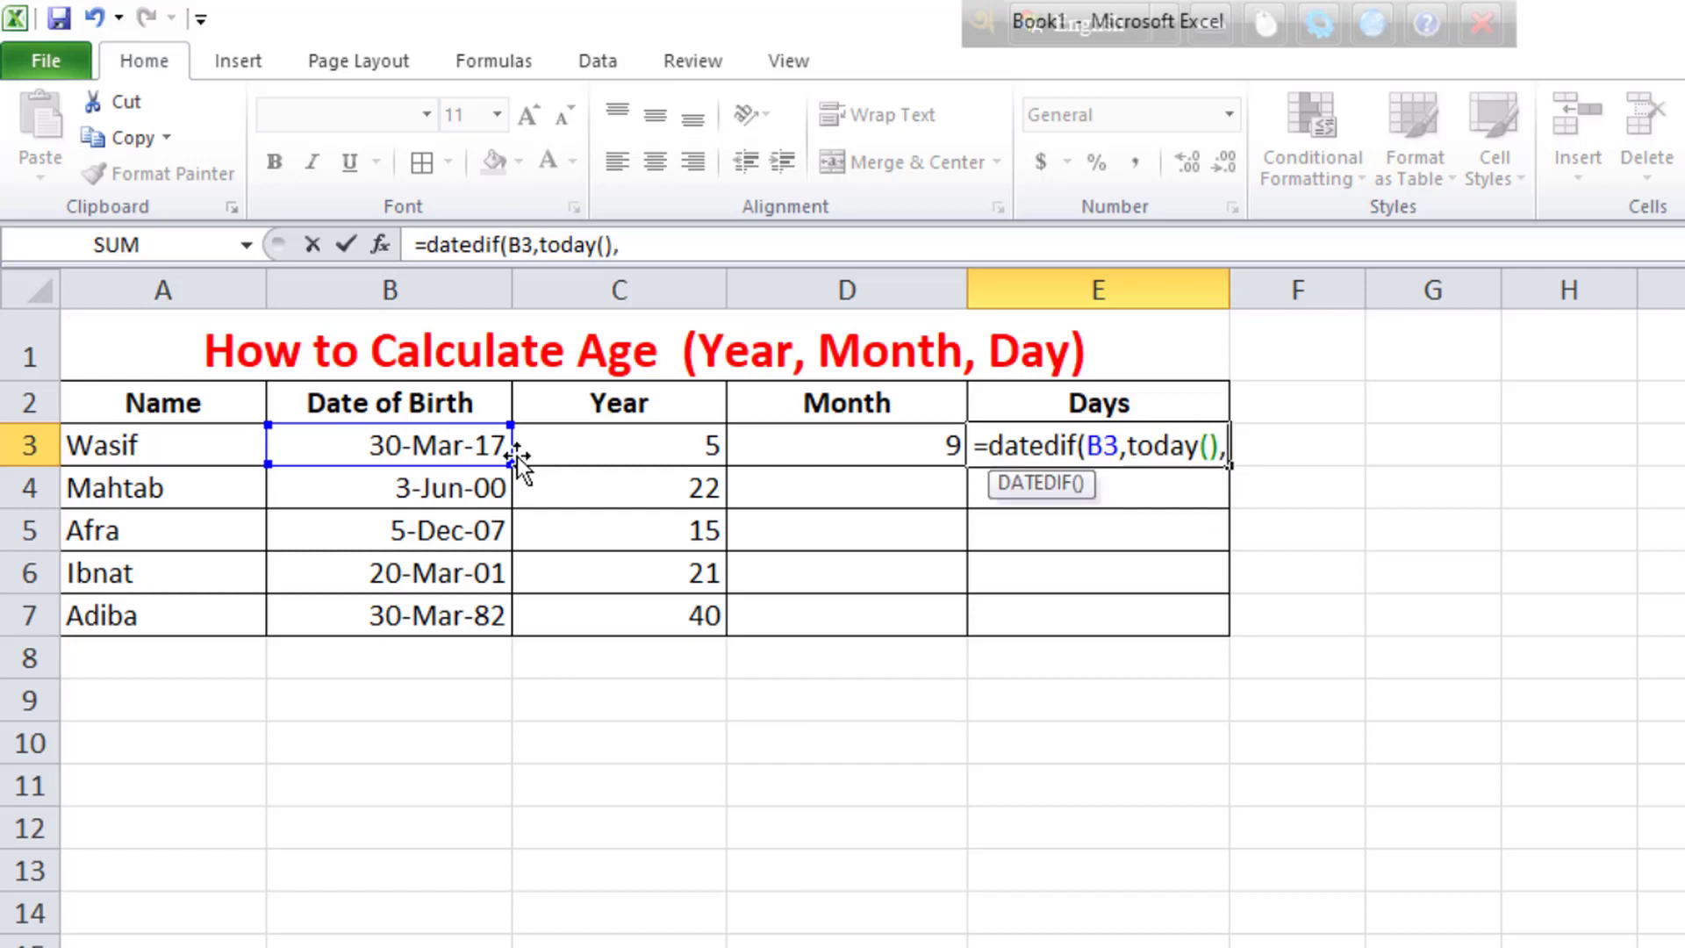
type("\"MD")
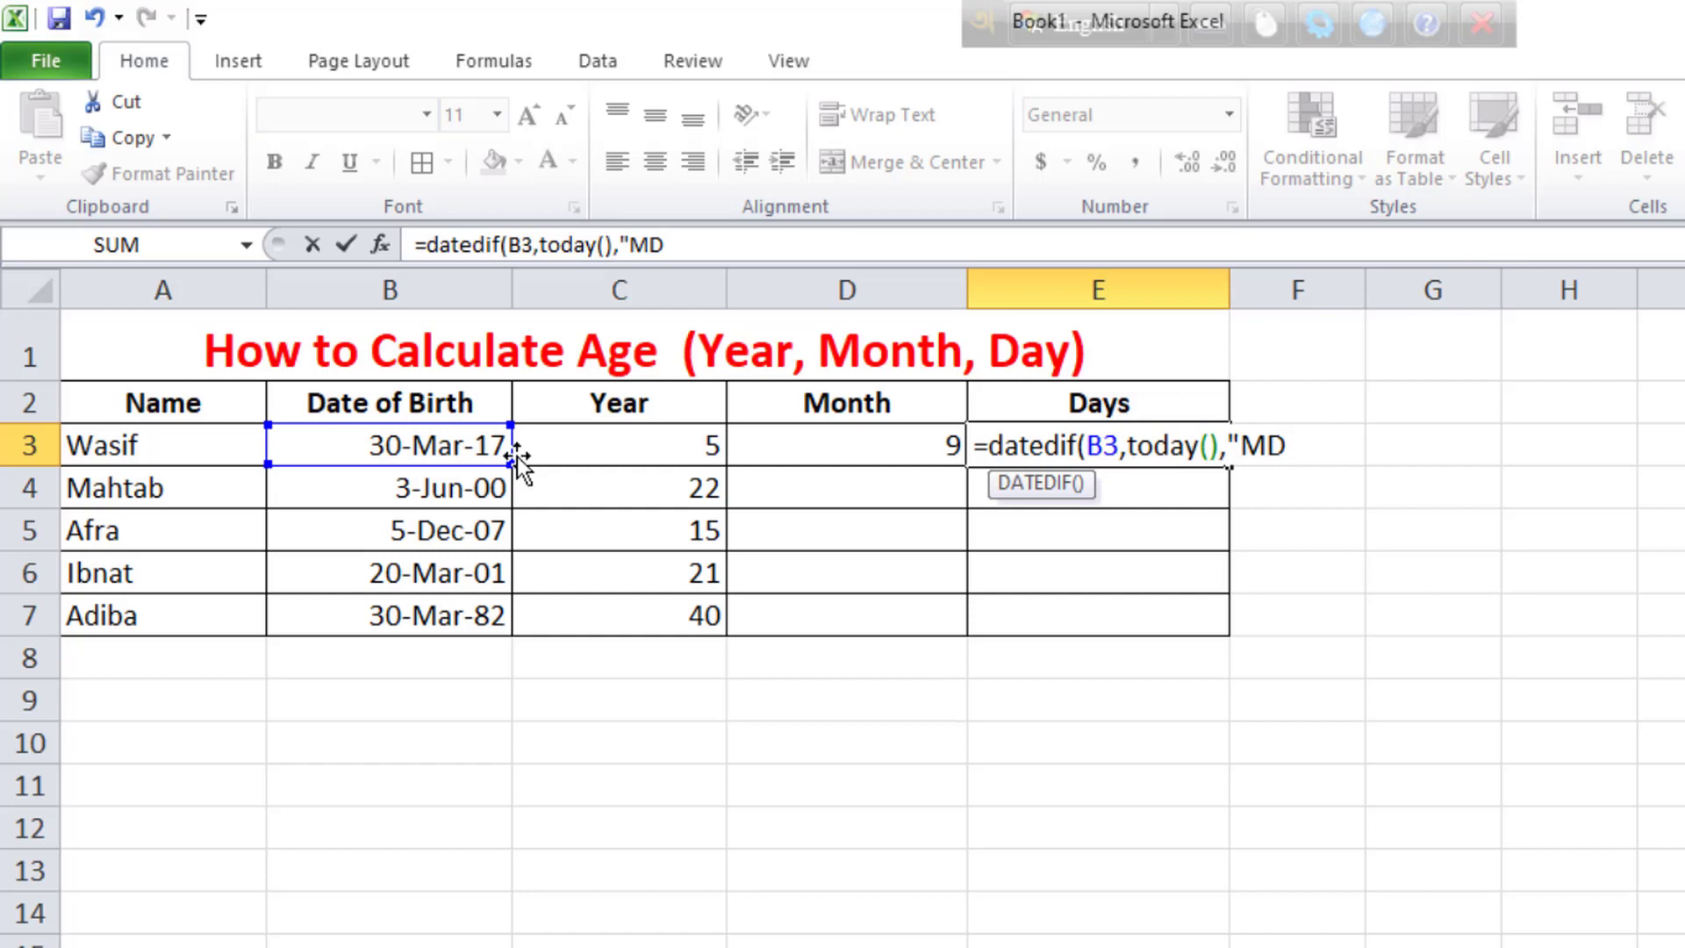
key("BackSpace")
key("BackSpace")
type("D\")")
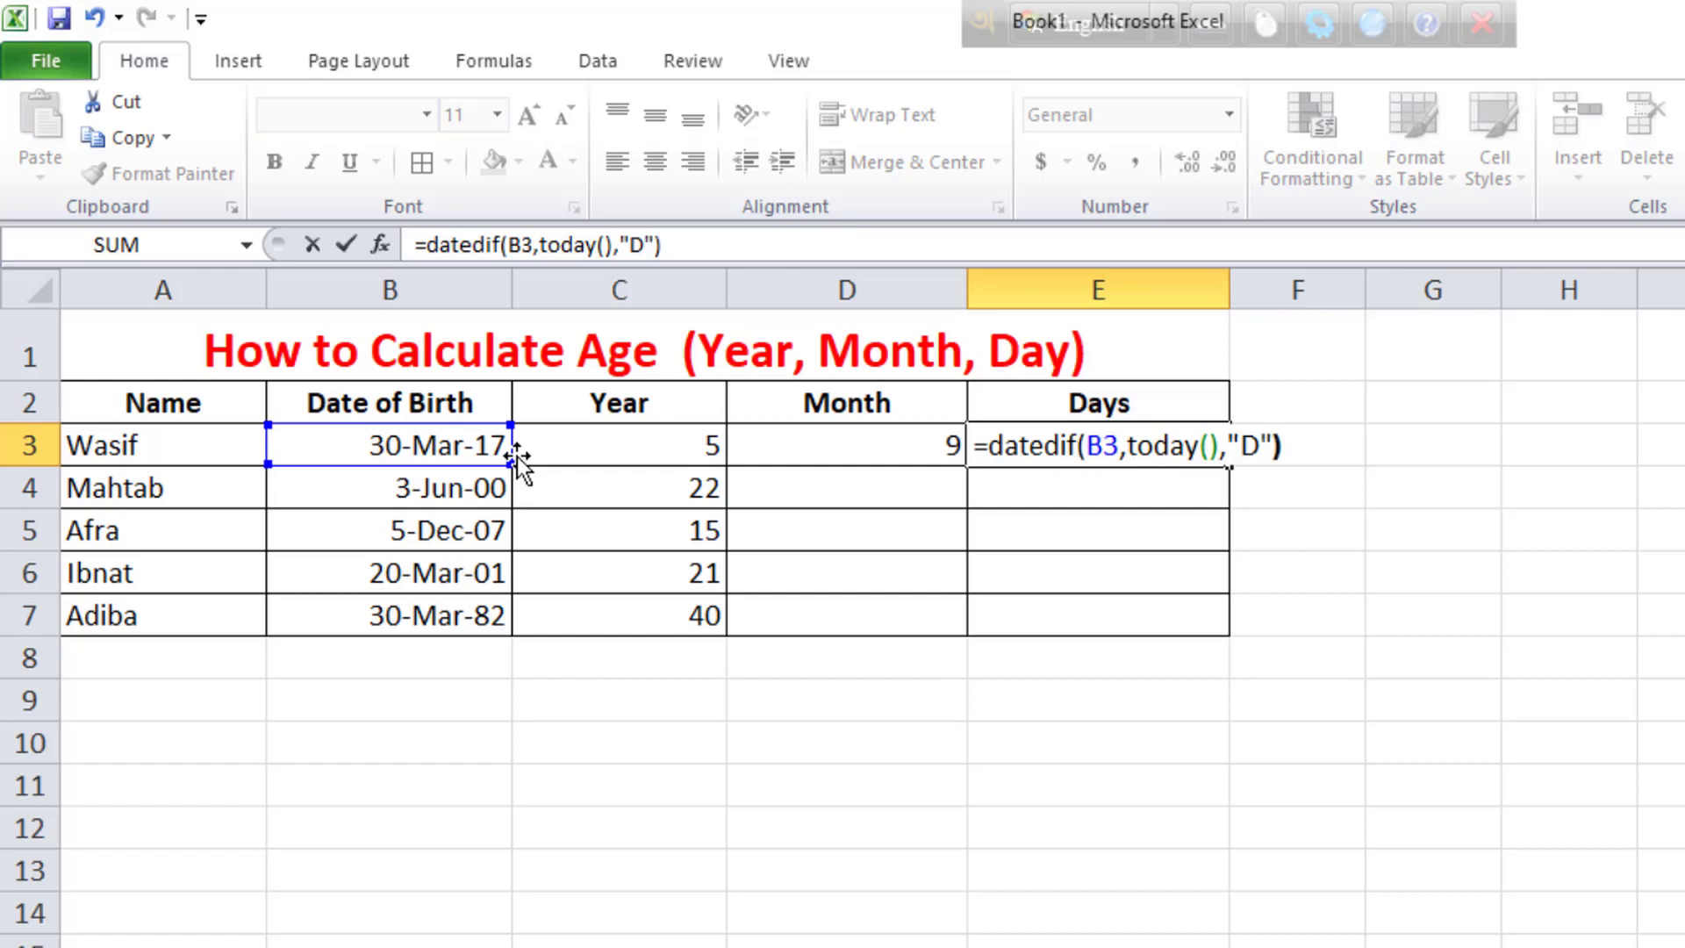
key("Return")
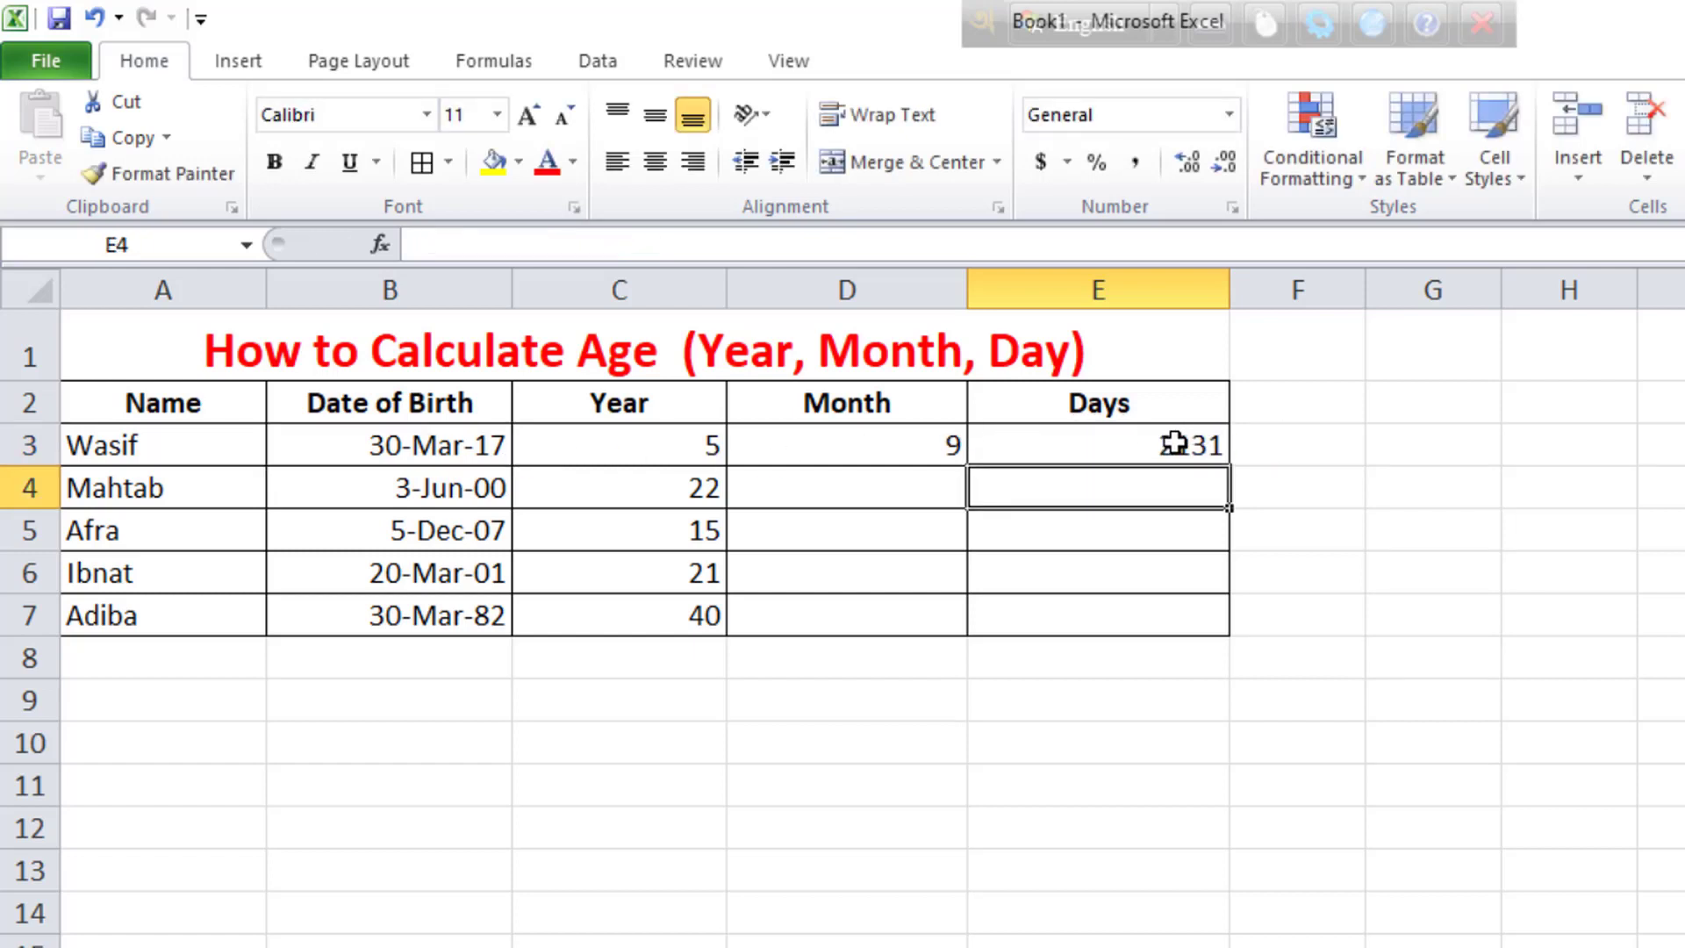
Edit E3's formula unit from "D" to "MD" so it shows 30 leftover days.
left_click(1174, 443)
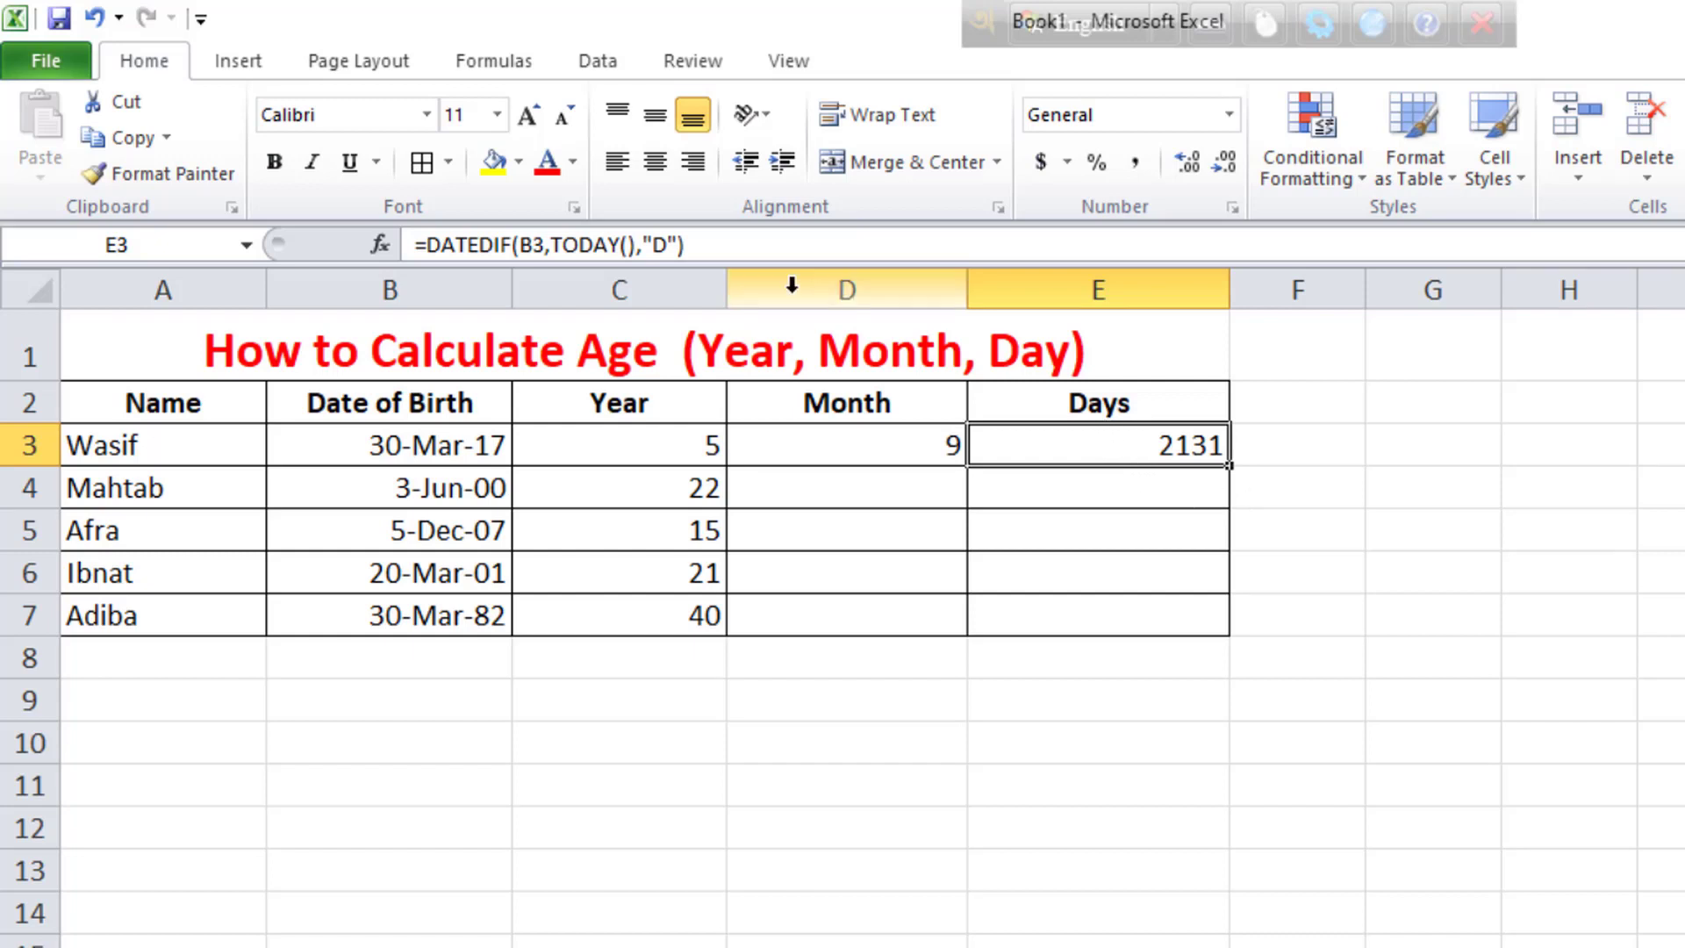
left_click(665, 244)
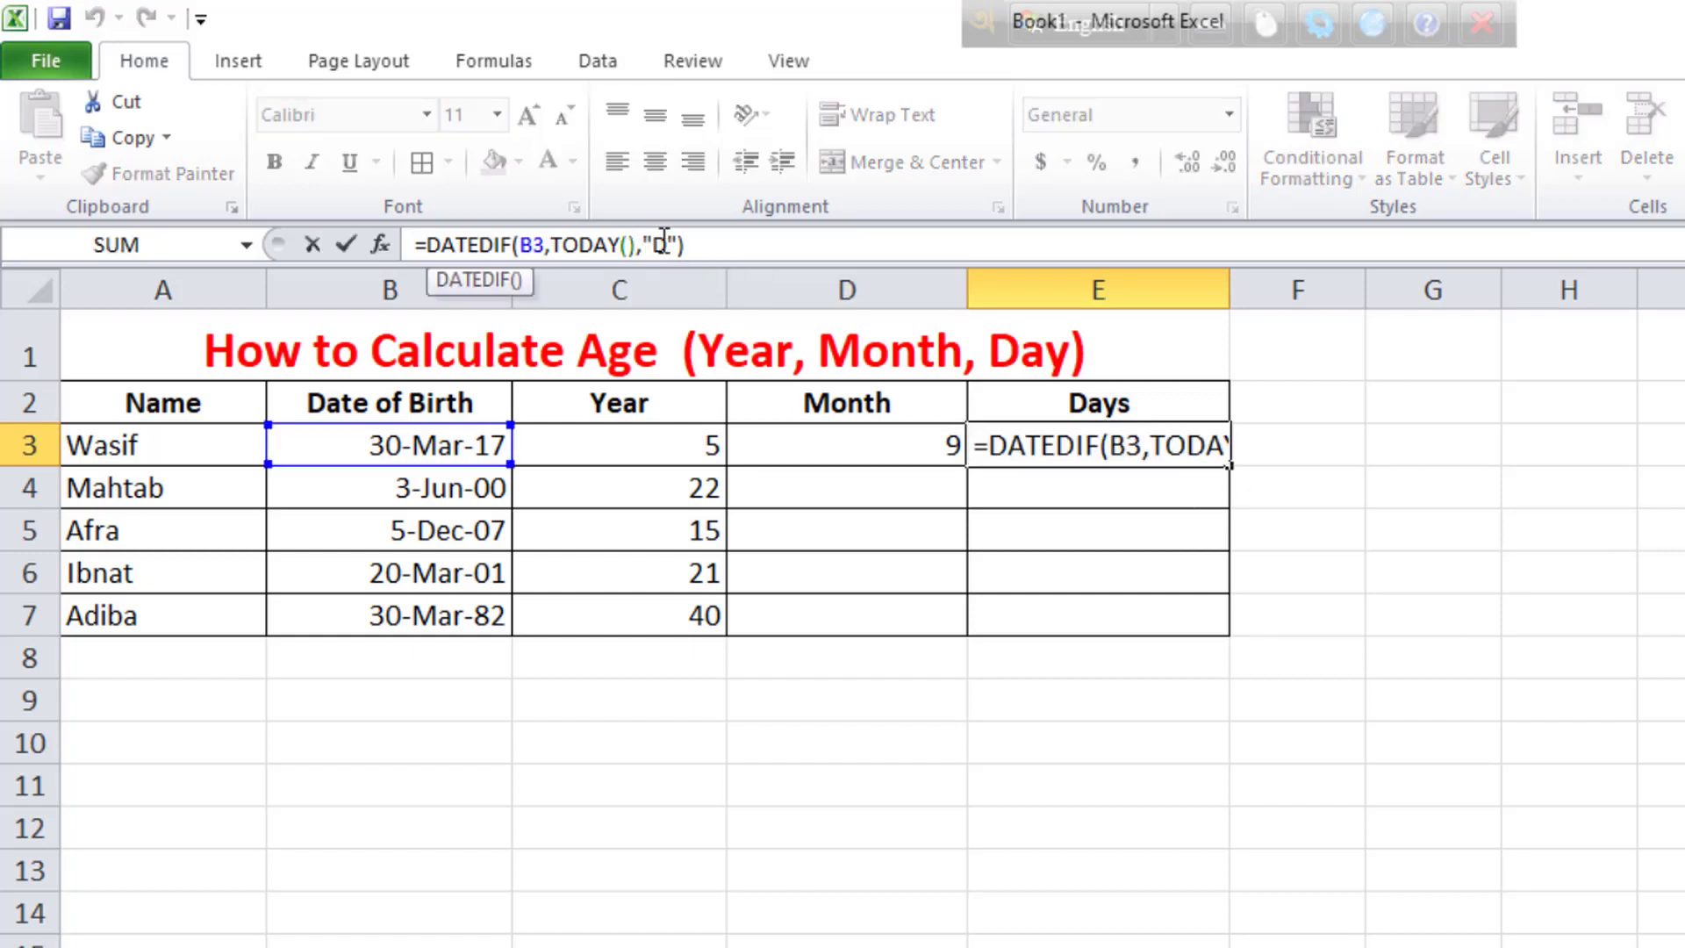
type("M")
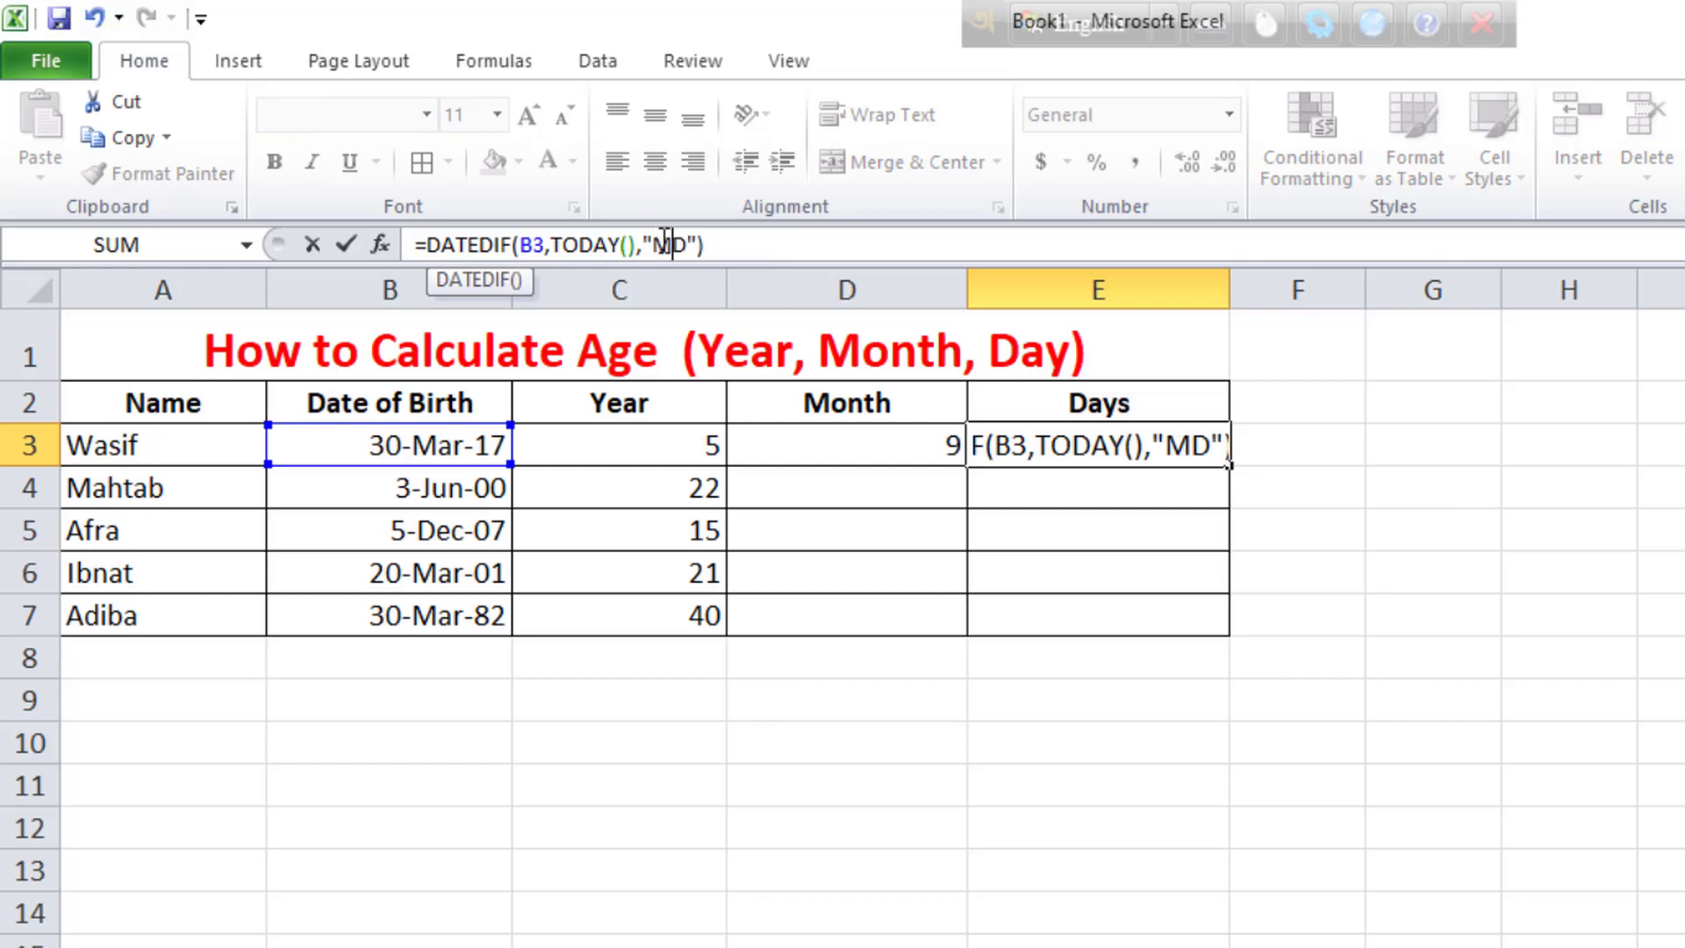
key("Return")
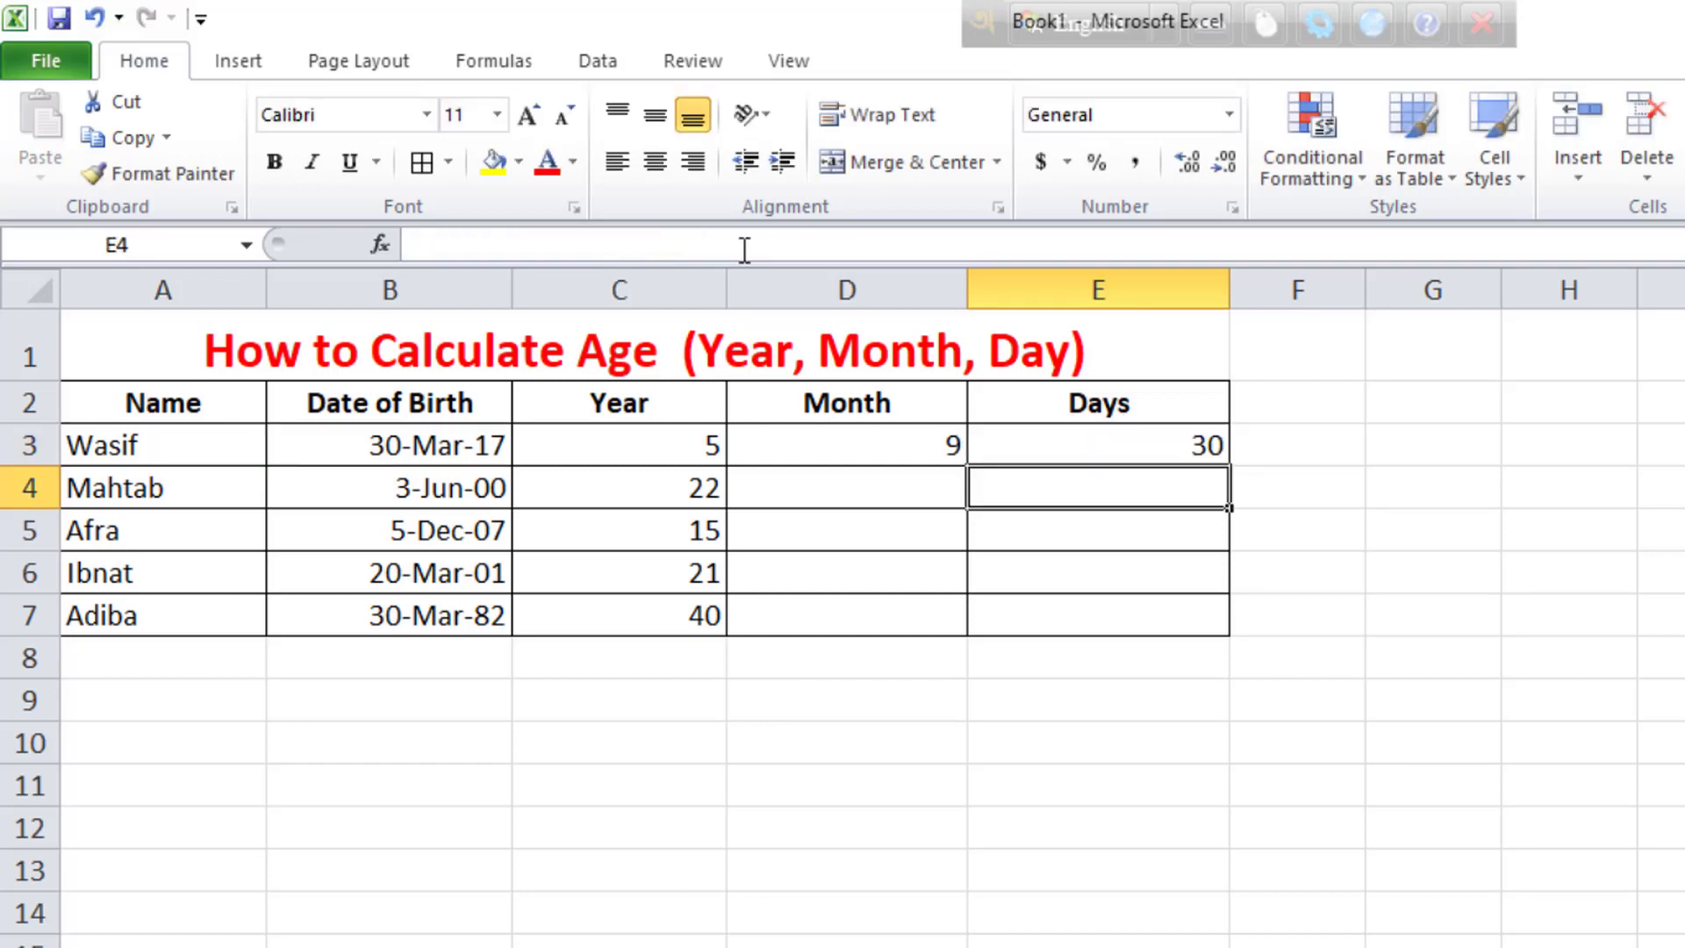
left_click(1134, 449)
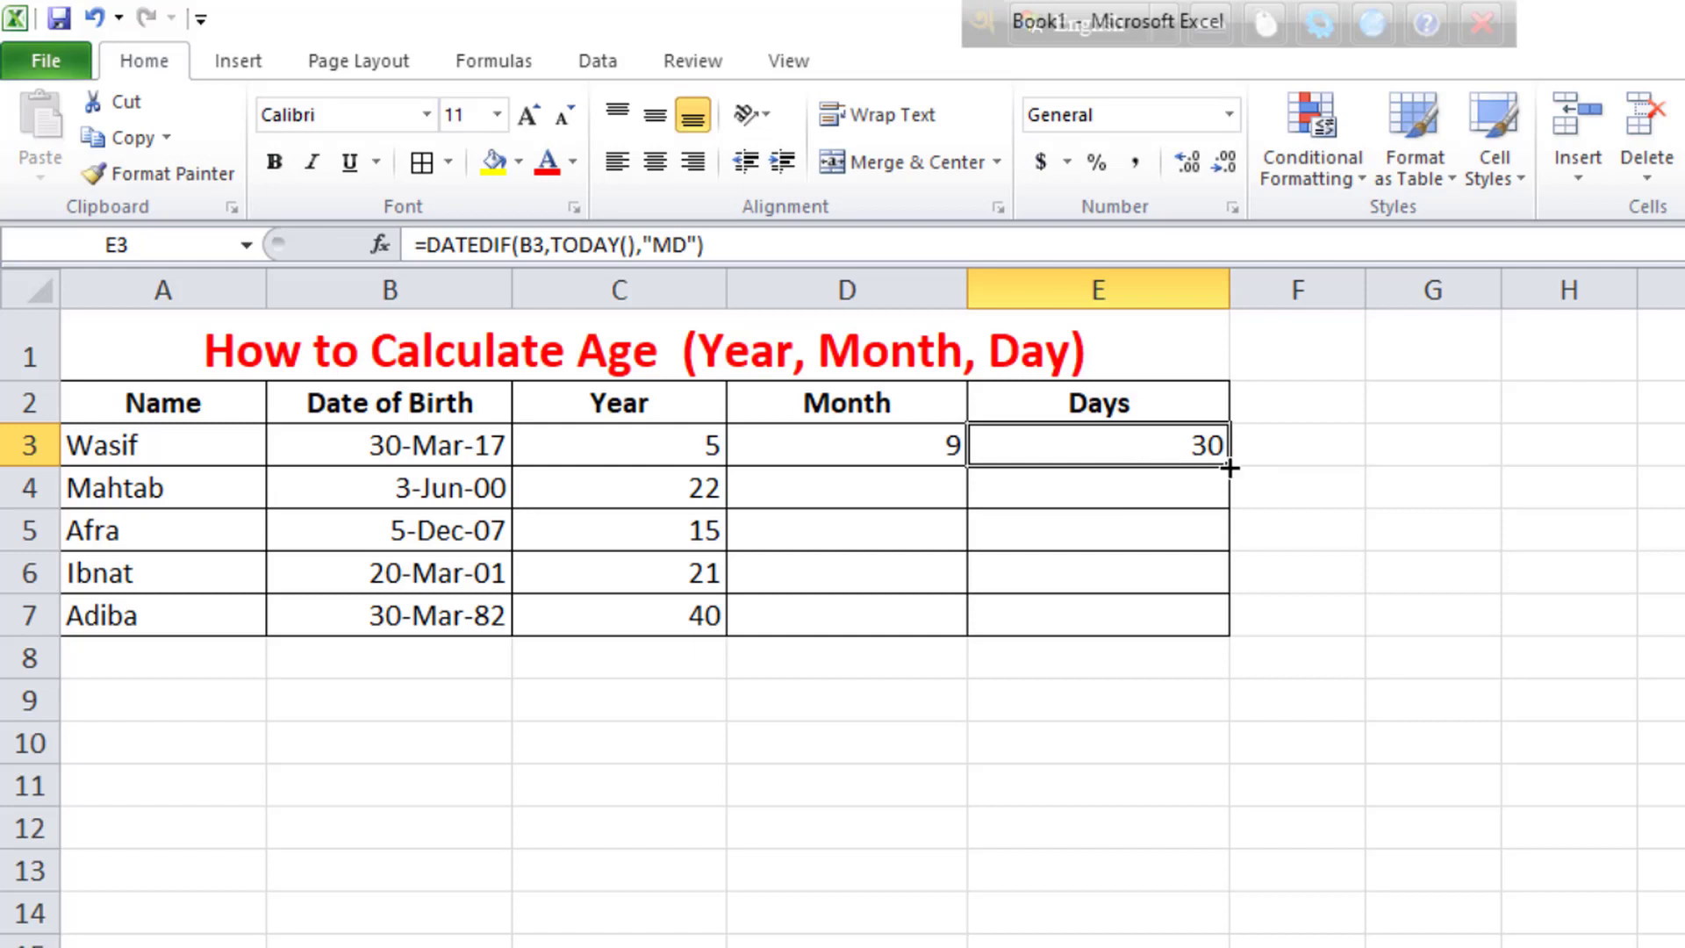
Fill the E3 days and D3 months formulas down through row 7.
double_click(1230, 468)
left_click(954, 448)
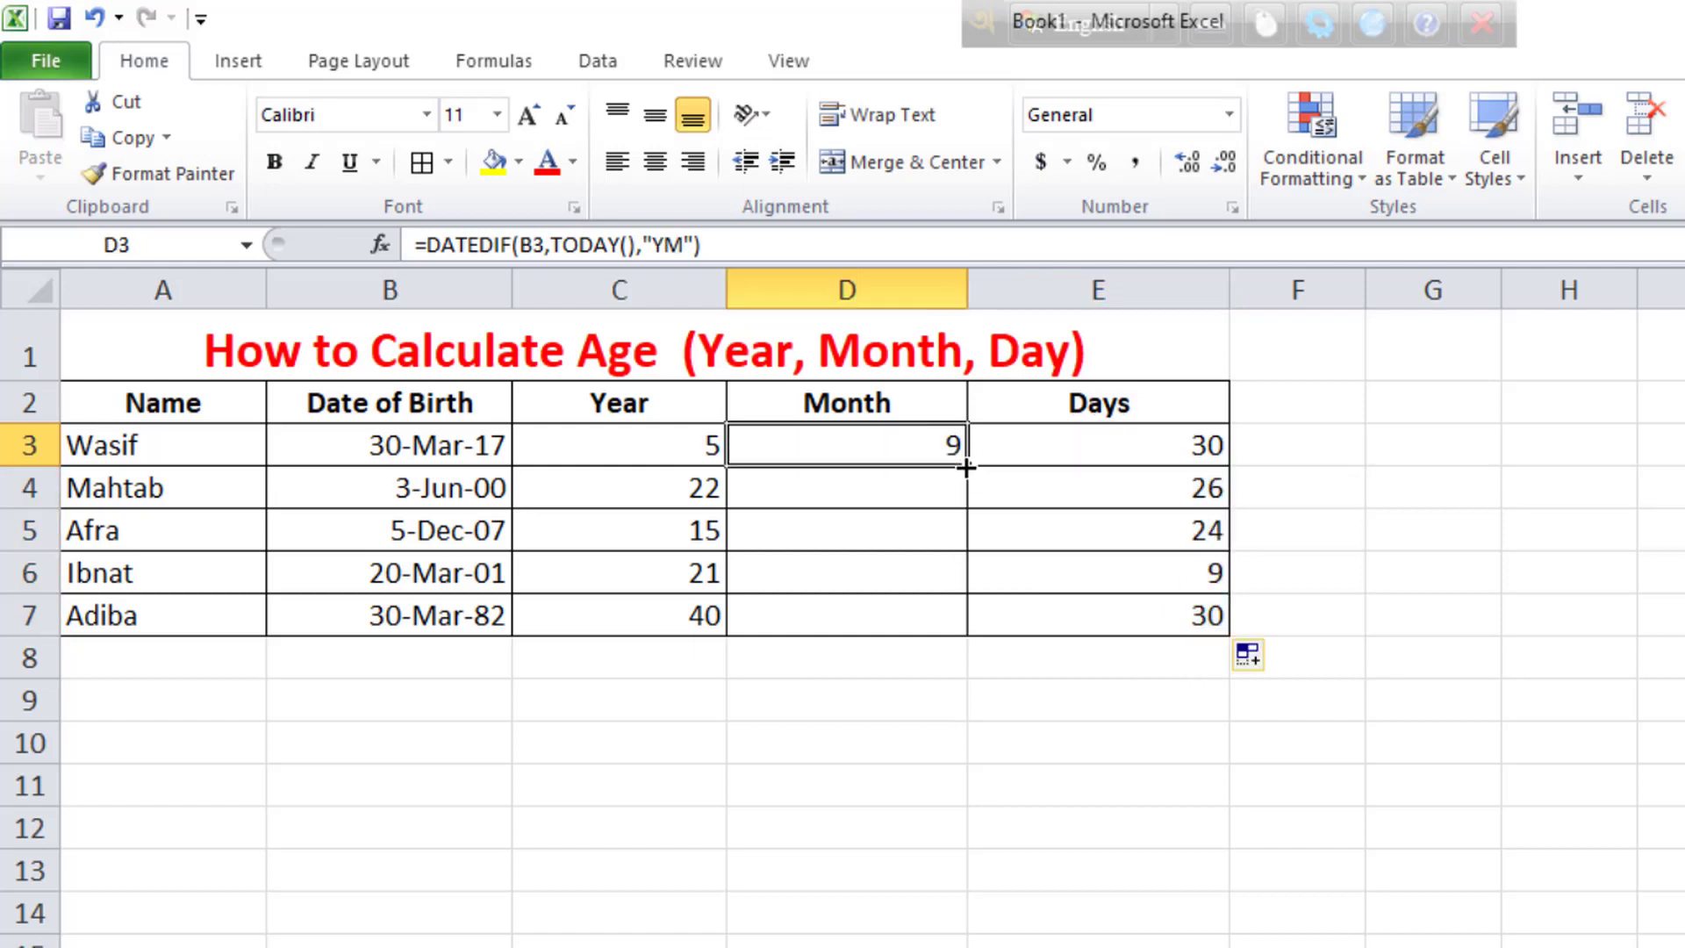
double_click(965, 467)
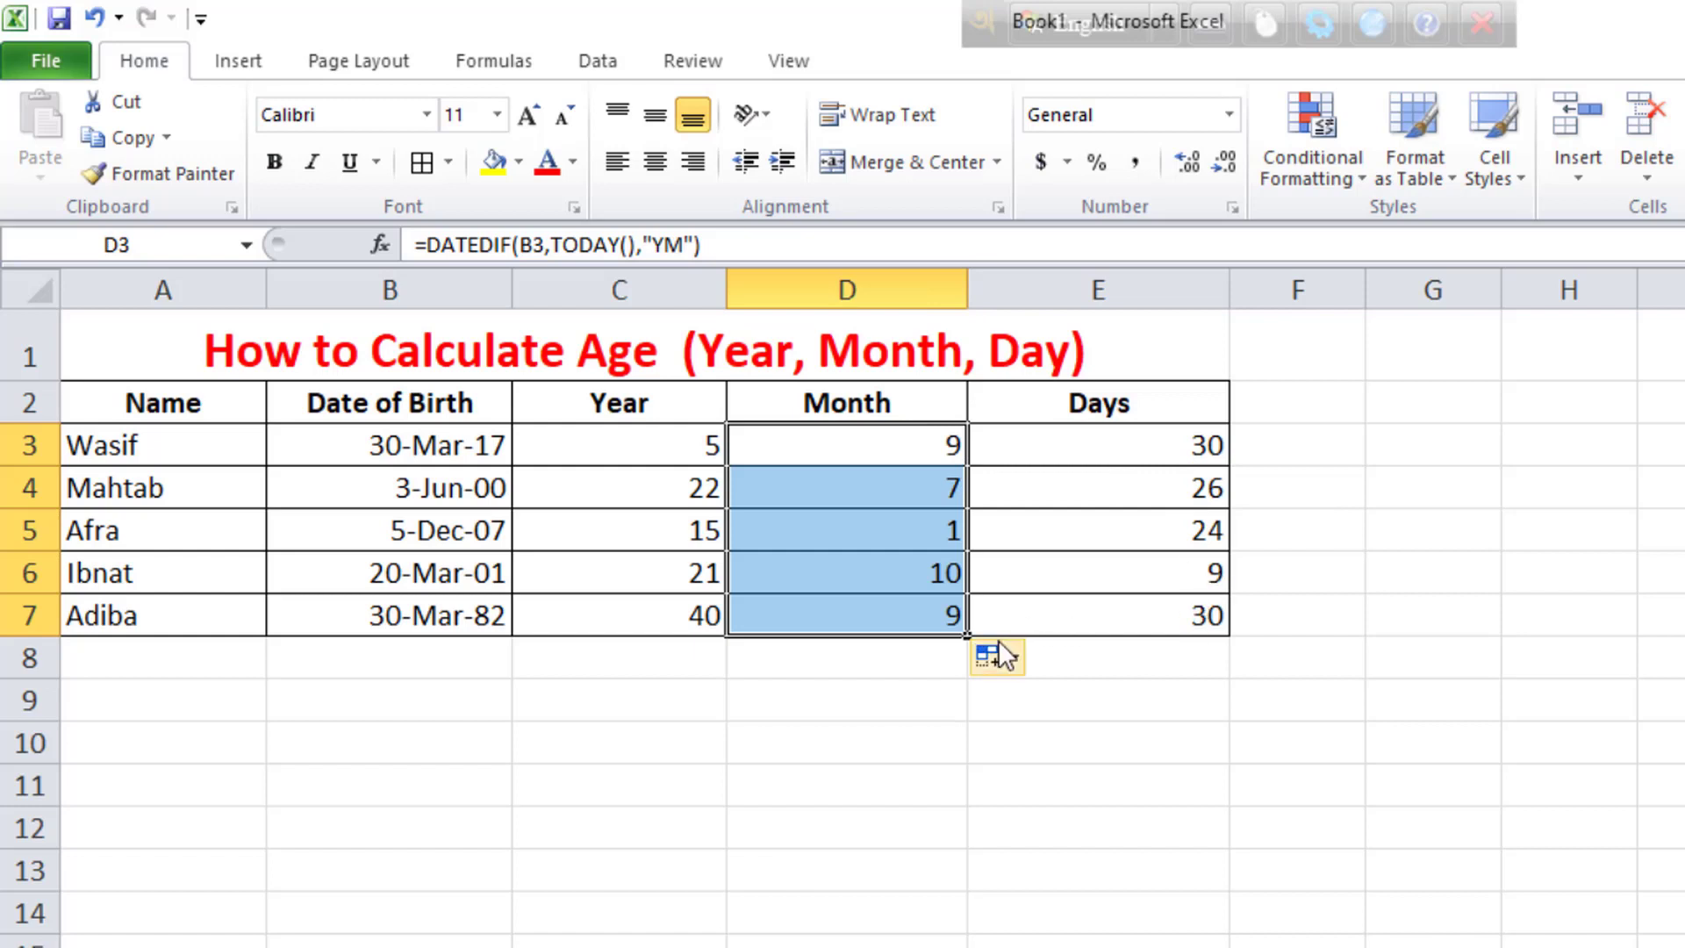